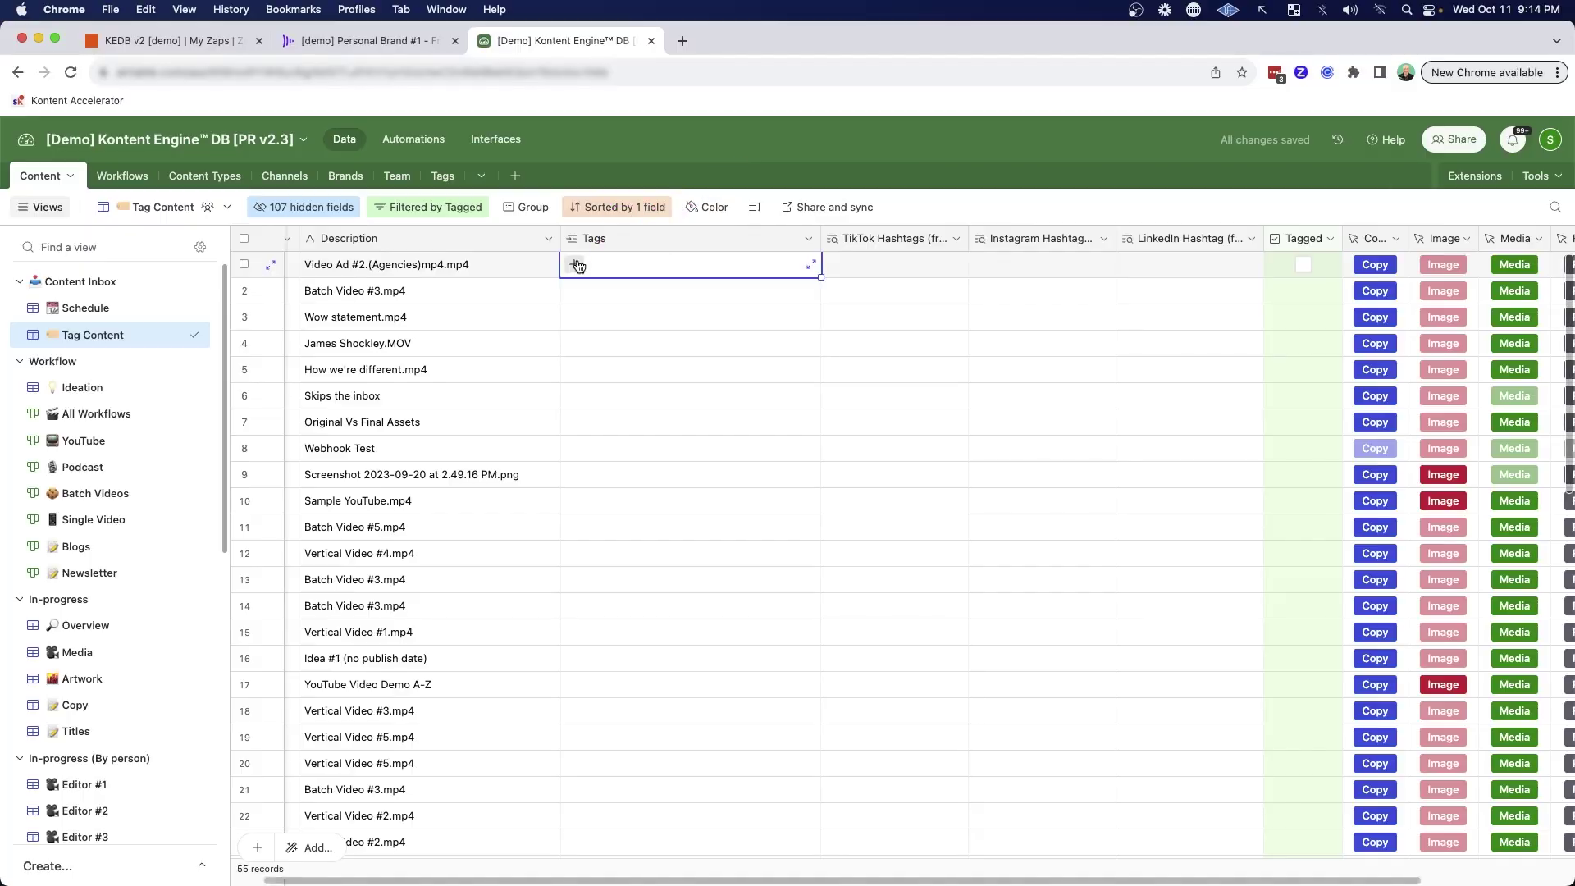
- Tag the Video Ad #2 record with five-dollar-rule so its platform hashtags fill in
{"action": "left_click", "coordinate": [578, 266]}
{"action": "left_click", "coordinate": [492, 215]}
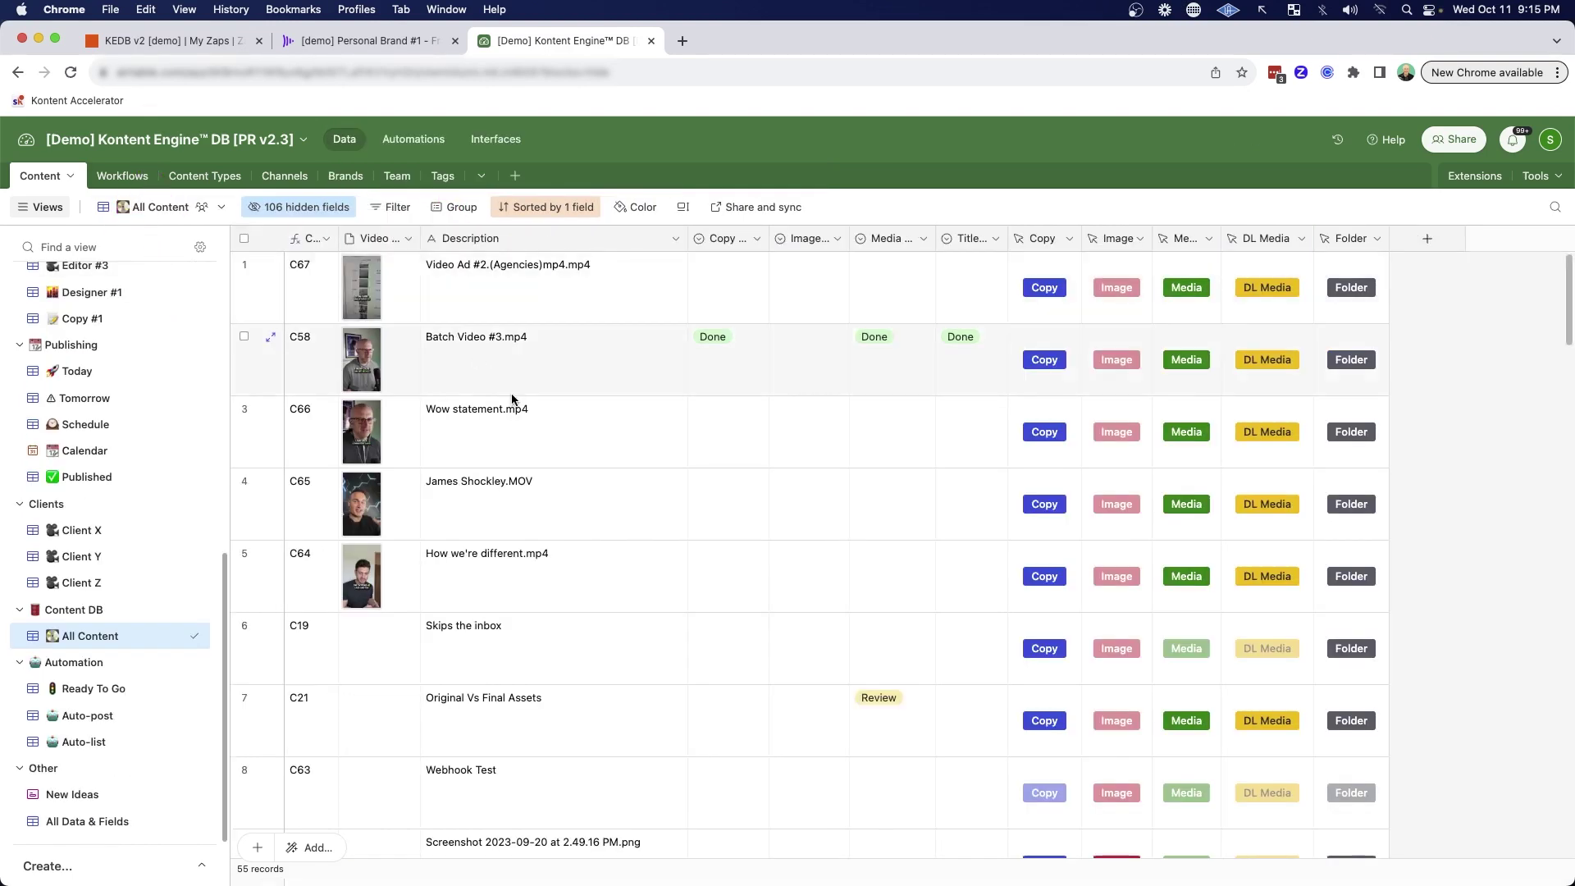
{"action": "scroll", "coordinate": [515, 407], "scroll_direction": "down", "scroll_amount": 10}
- Scroll down the records and point out the Copy field of record C46
{"action": "scroll", "coordinate": [513, 412], "scroll_direction": "down", "scroll_amount": 20}
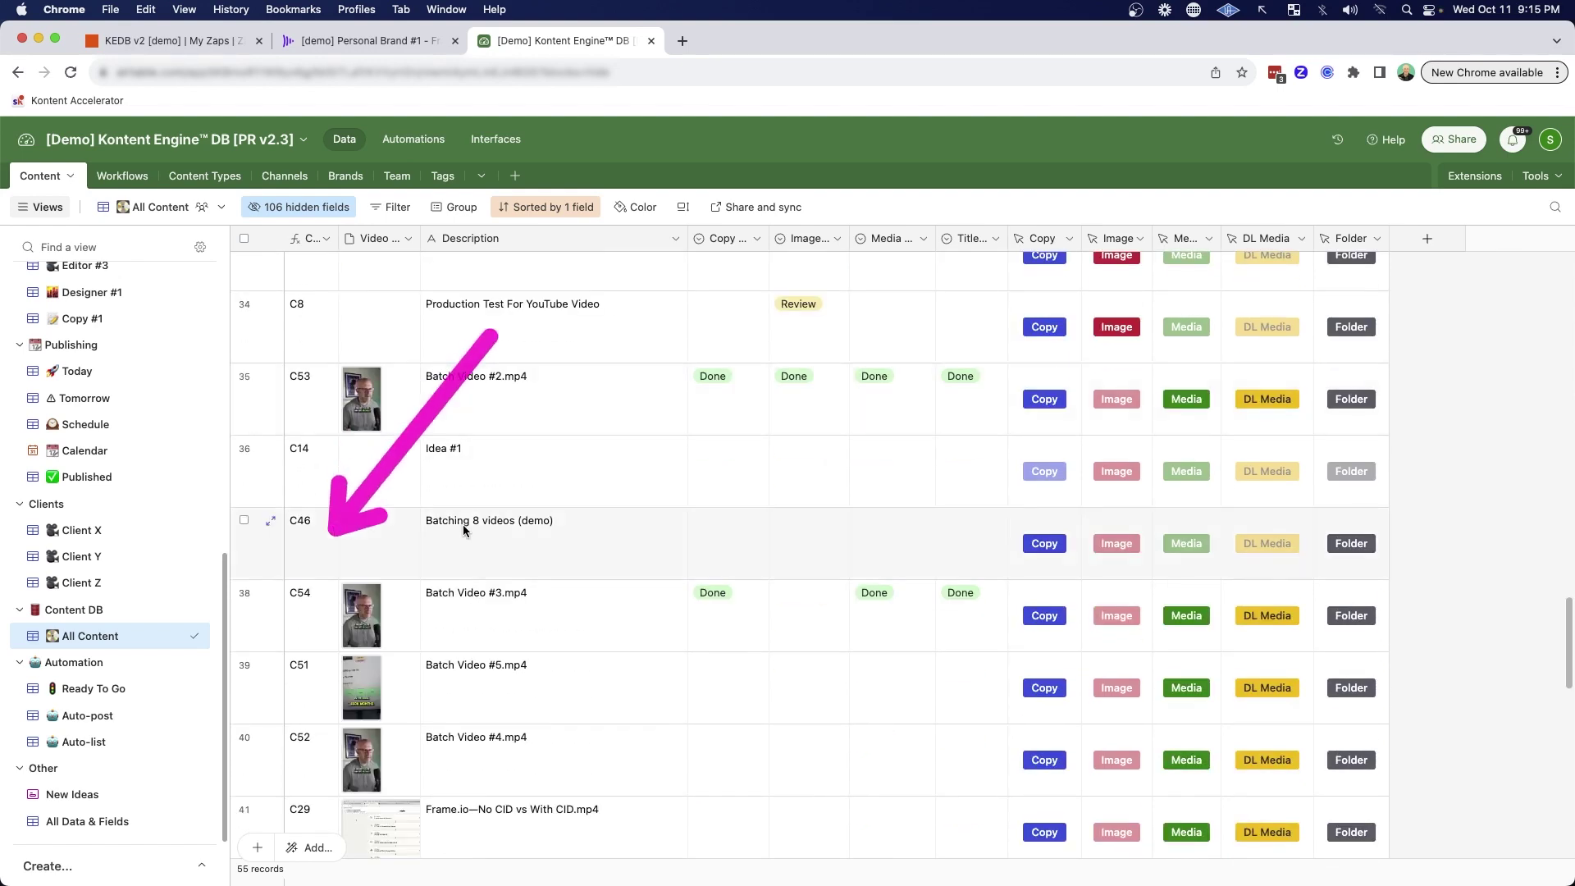
{"action": "left_click", "coordinate": [1022, 525]}
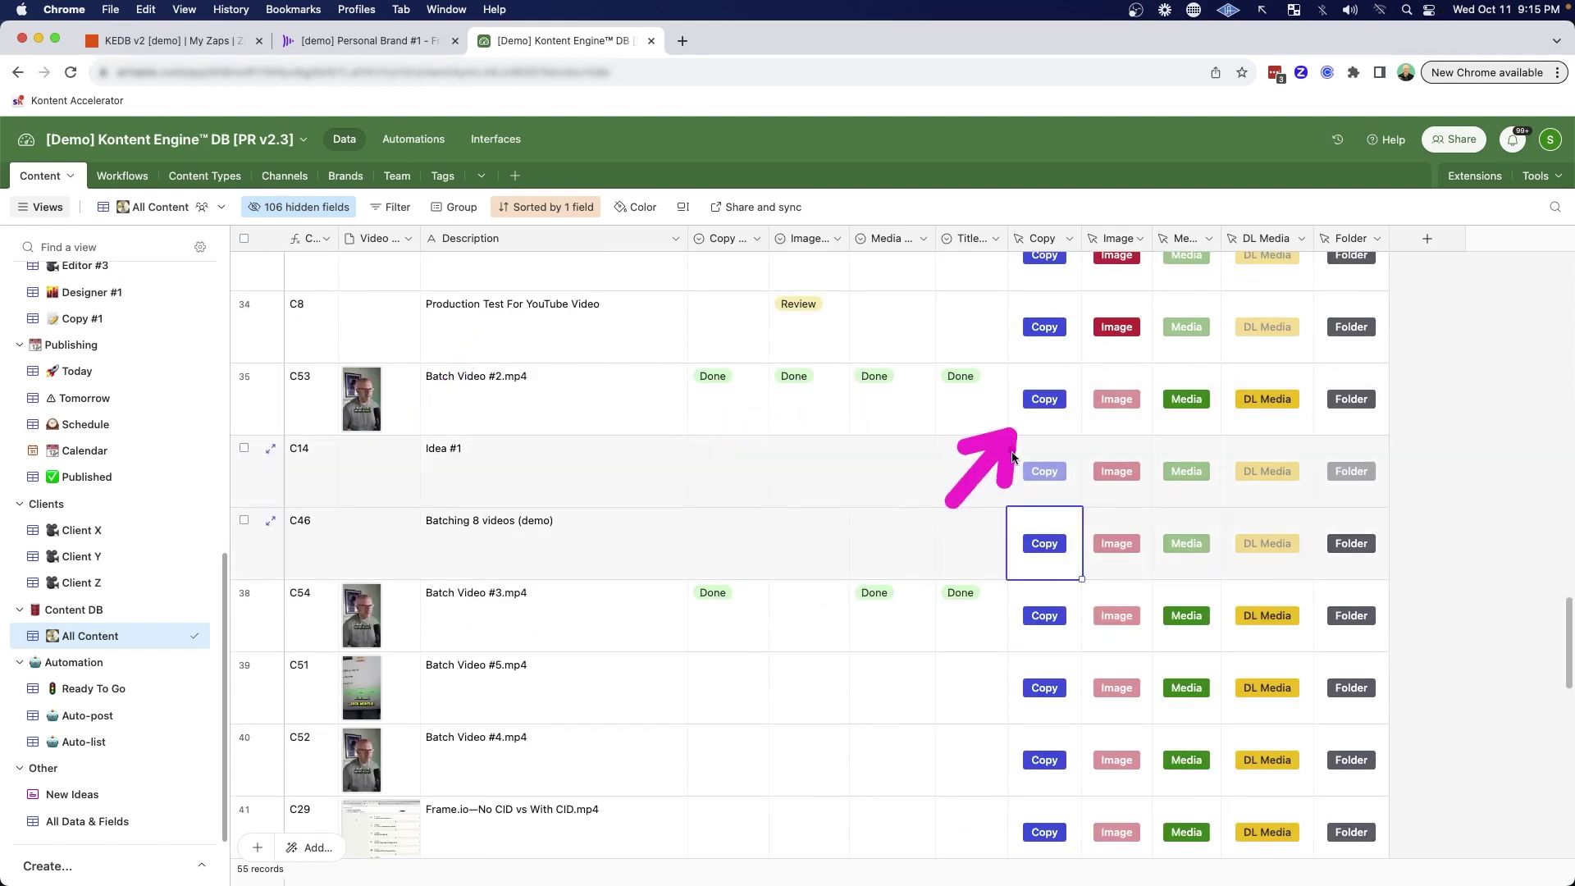
{"action": "left_click_drag", "start_coordinate": [1176, 538], "coordinate": [1159, 439]}
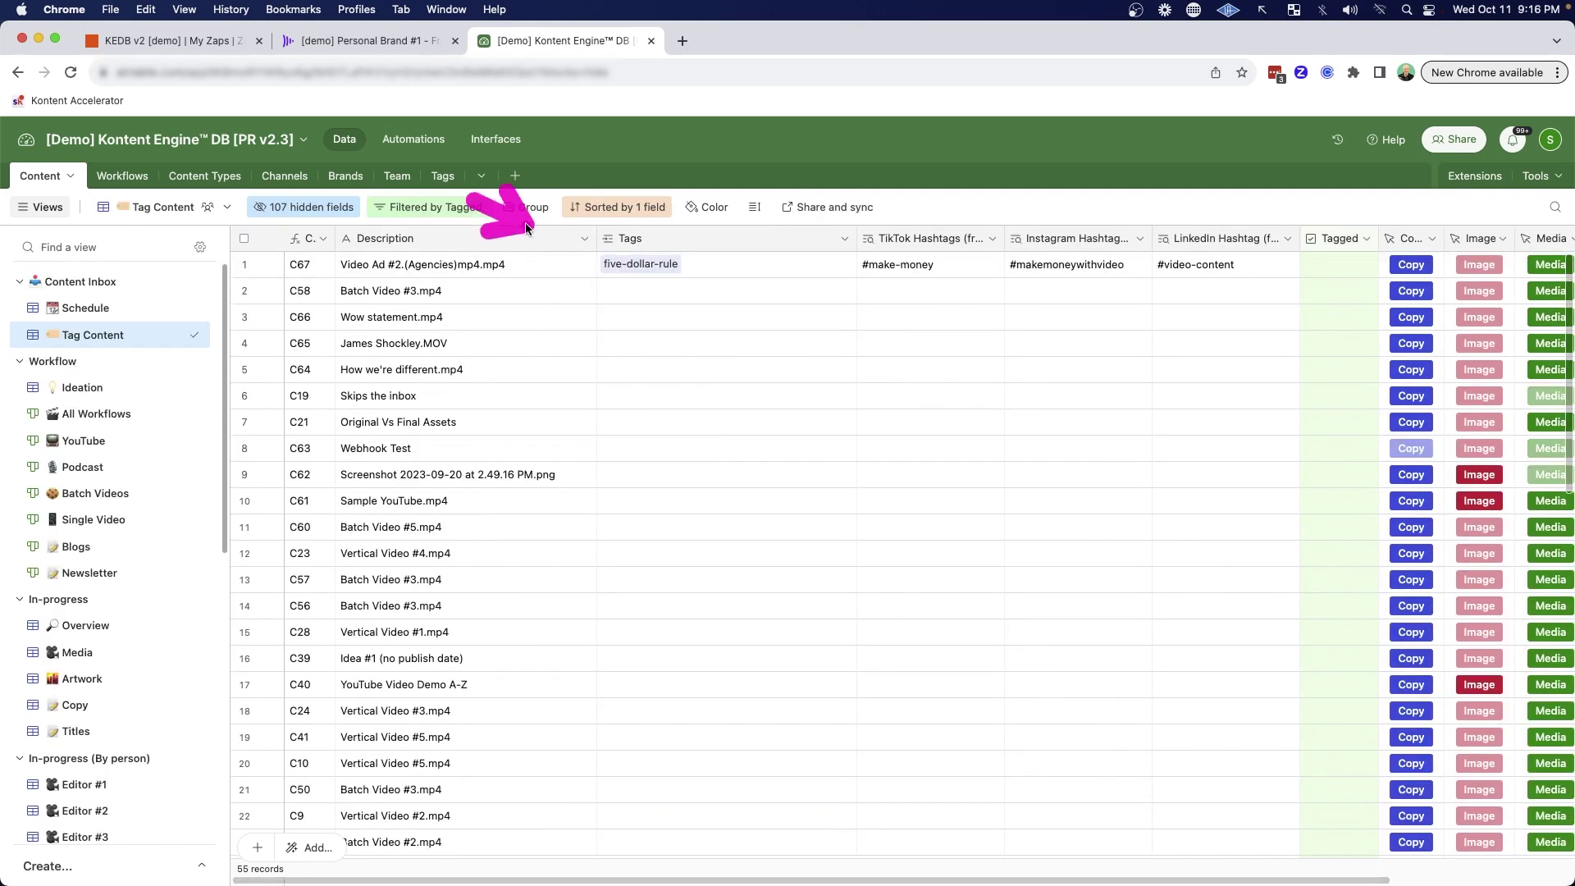
- Scroll through the Tag Content records to review their fields
{"action": "left_click_drag", "start_coordinate": [534, 232], "coordinate": [585, 261]}
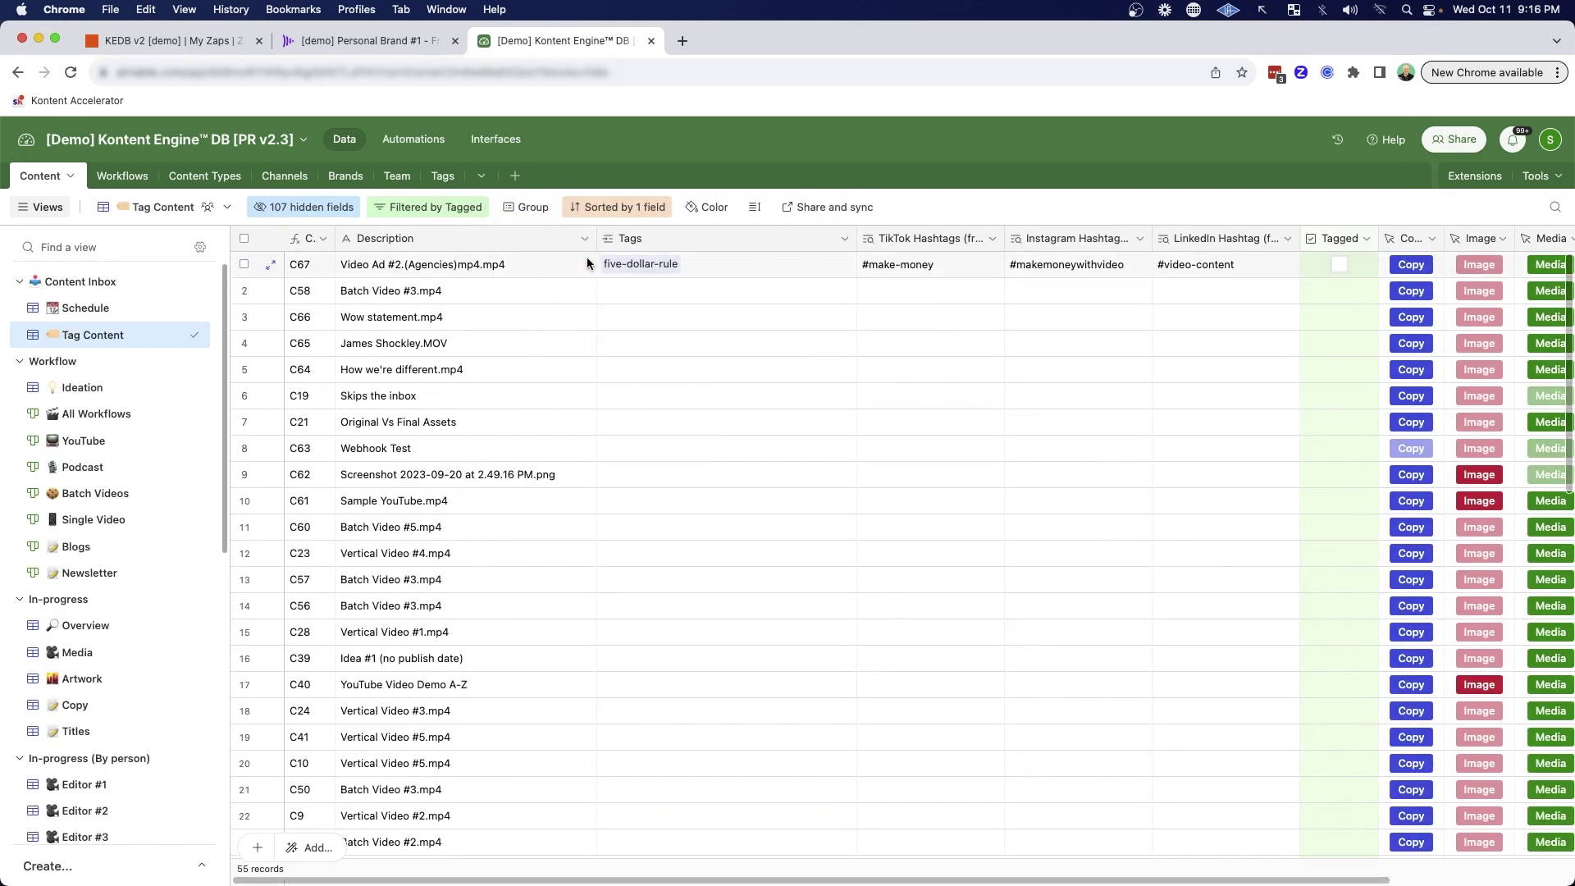
{"action": "mouse_move", "coordinate": [747, 151]}
{"action": "left_mouse_down"}
{"action": "mouse_move", "coordinate": [845, 238]}
{"action": "mouse_move", "coordinate": [837, 223]}
{"action": "mouse_move", "coordinate": [874, 232]}
{"action": "mouse_move", "coordinate": [873, 252]}
{"action": "left_mouse_up"}
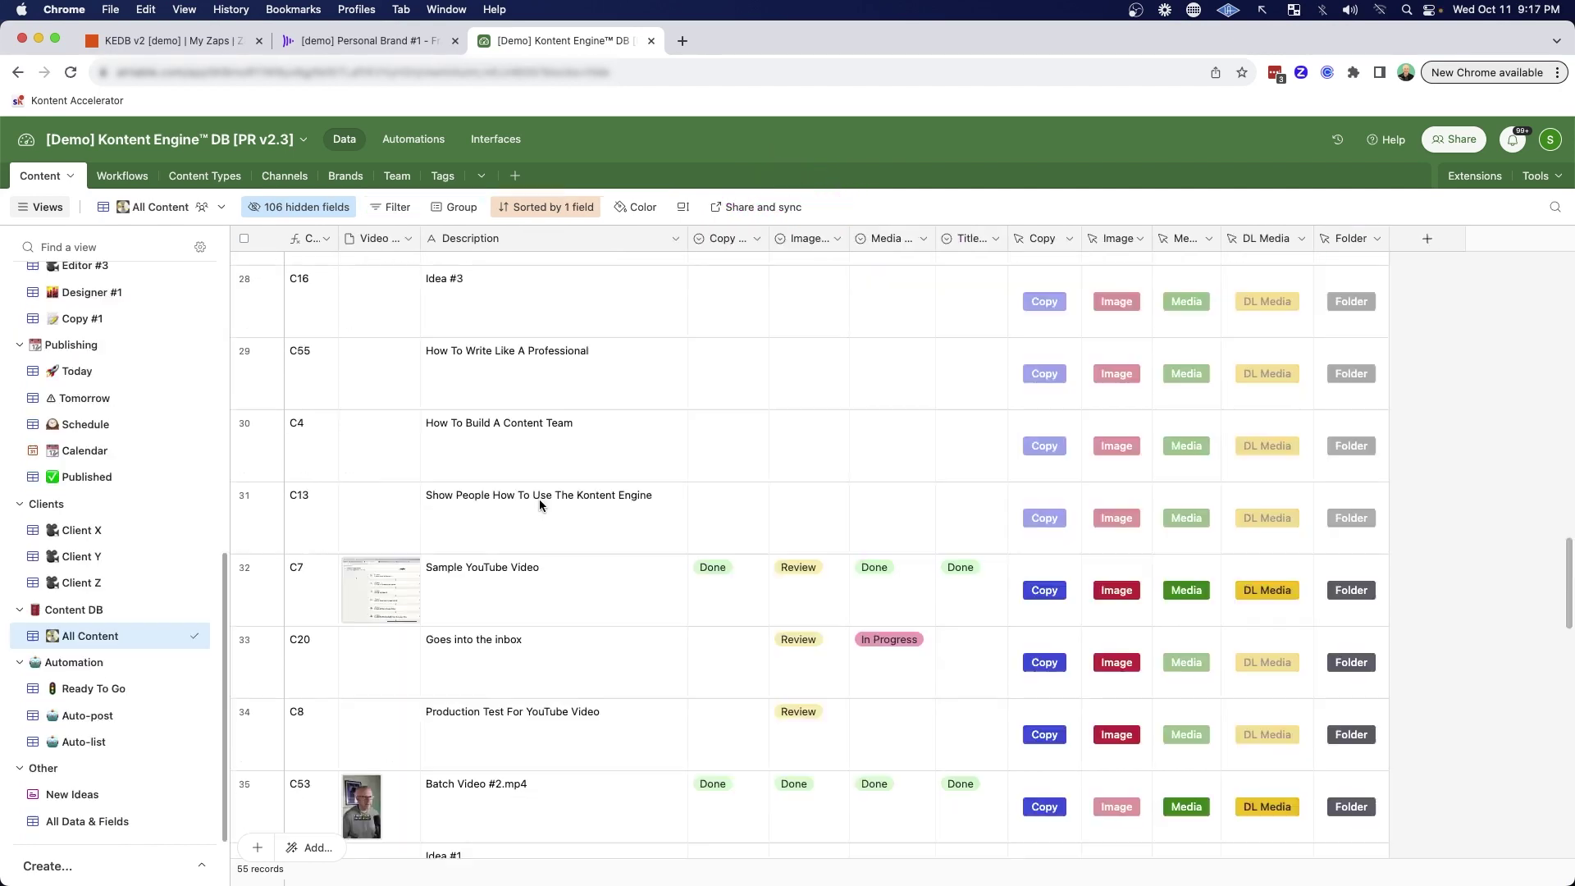
{"action": "scroll", "coordinate": [539, 499], "scroll_direction": "down", "scroll_amount": 5}
{"action": "left_click_drag", "start_coordinate": [572, 369], "coordinate": [414, 504]}
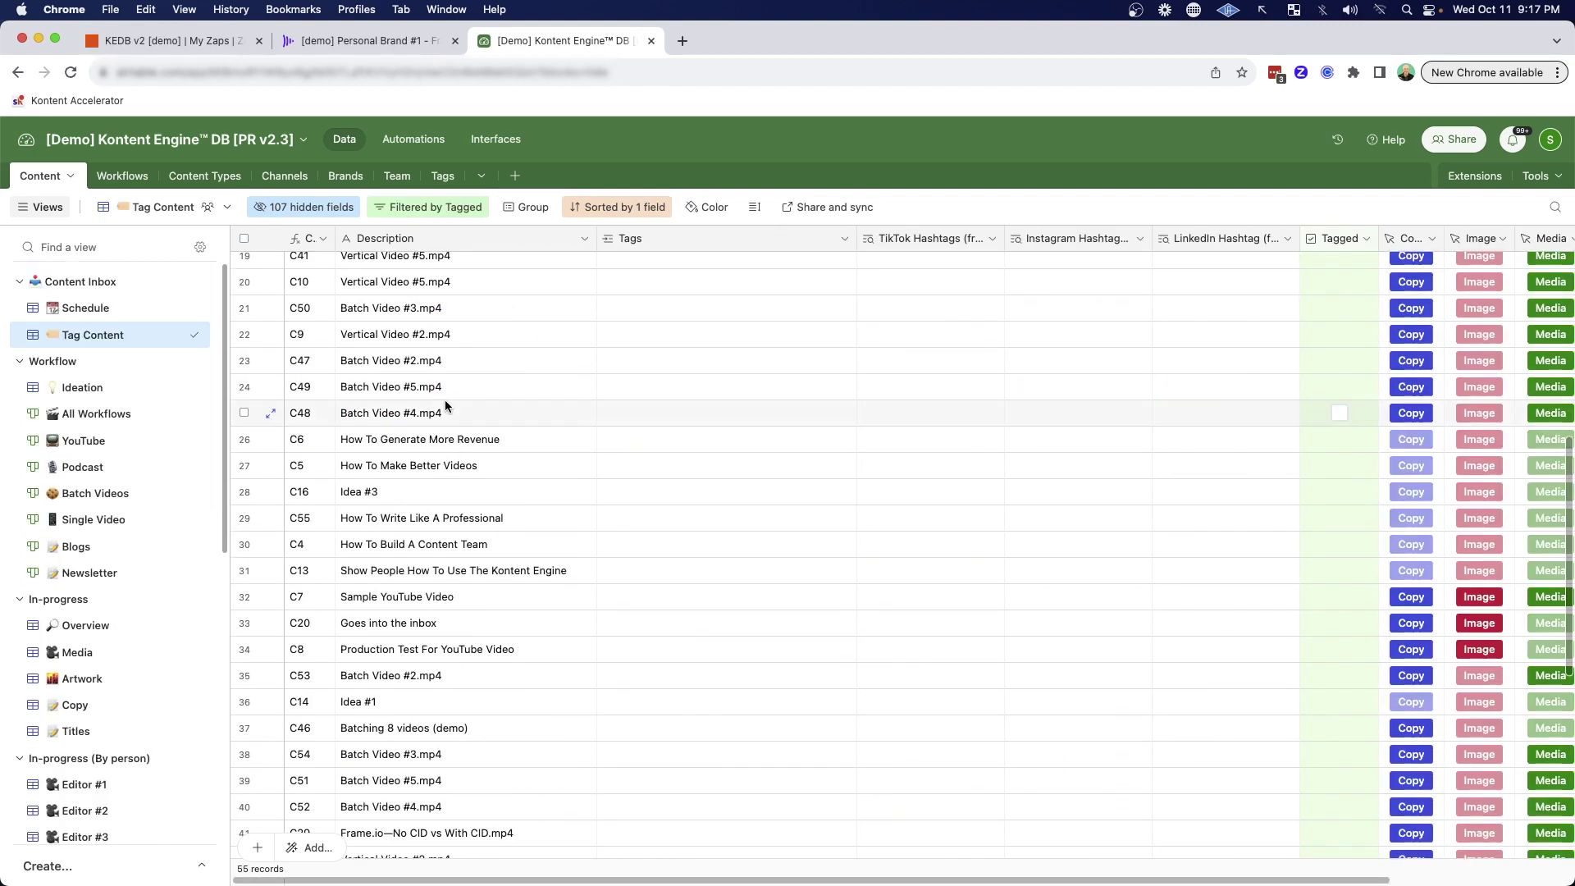
{"action": "scroll", "coordinate": [445, 401], "scroll_direction": "up", "scroll_amount": 6}
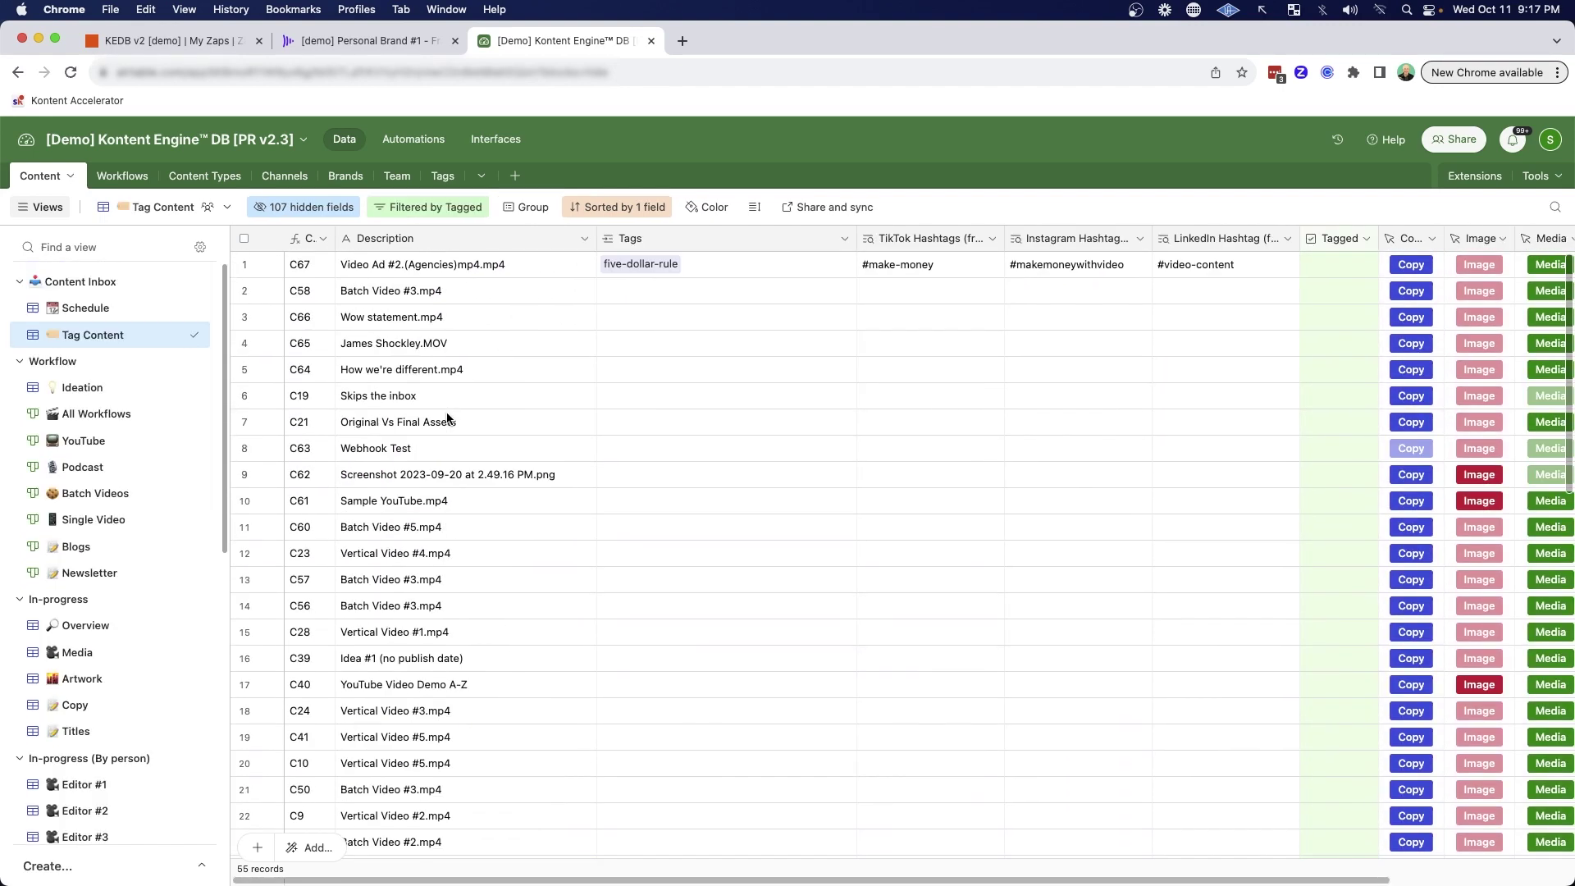
{"action": "left_click_drag", "start_coordinate": [498, 252], "coordinate": [560, 288]}
- Browse Batch Video #3's existing tags without choosing one, then show the Tags table
{"action": "left_click", "coordinate": [615, 293]}
{"action": "left_click", "coordinate": [606, 297]}
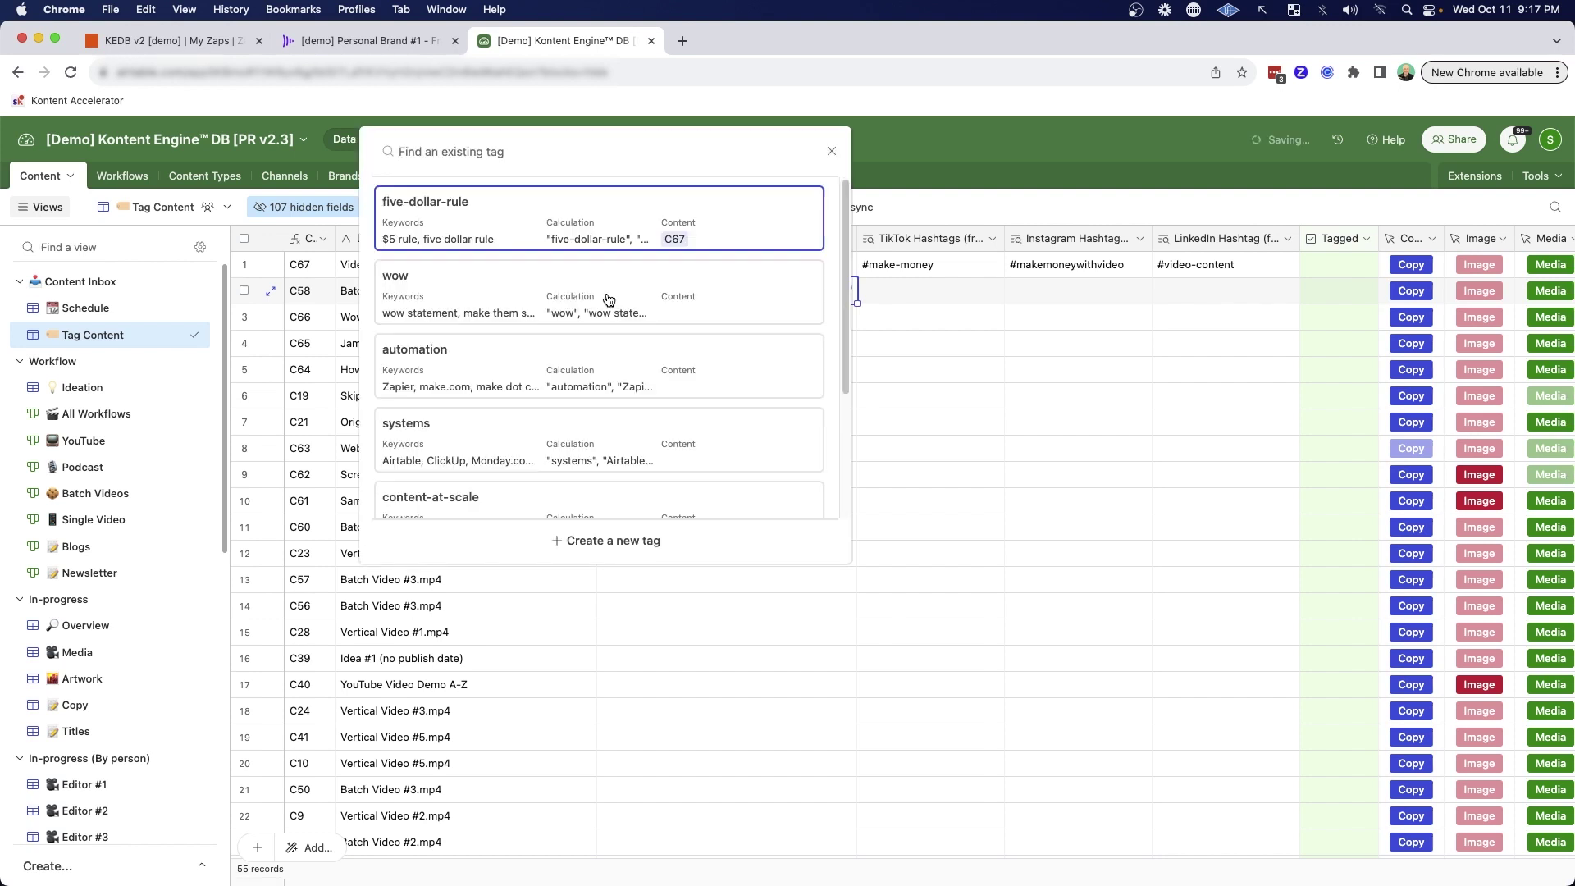
{"action": "left_click_drag", "start_coordinate": [657, 231], "coordinate": [549, 285]}
{"action": "scroll", "coordinate": [526, 397], "scroll_direction": "down", "scroll_amount": 3}
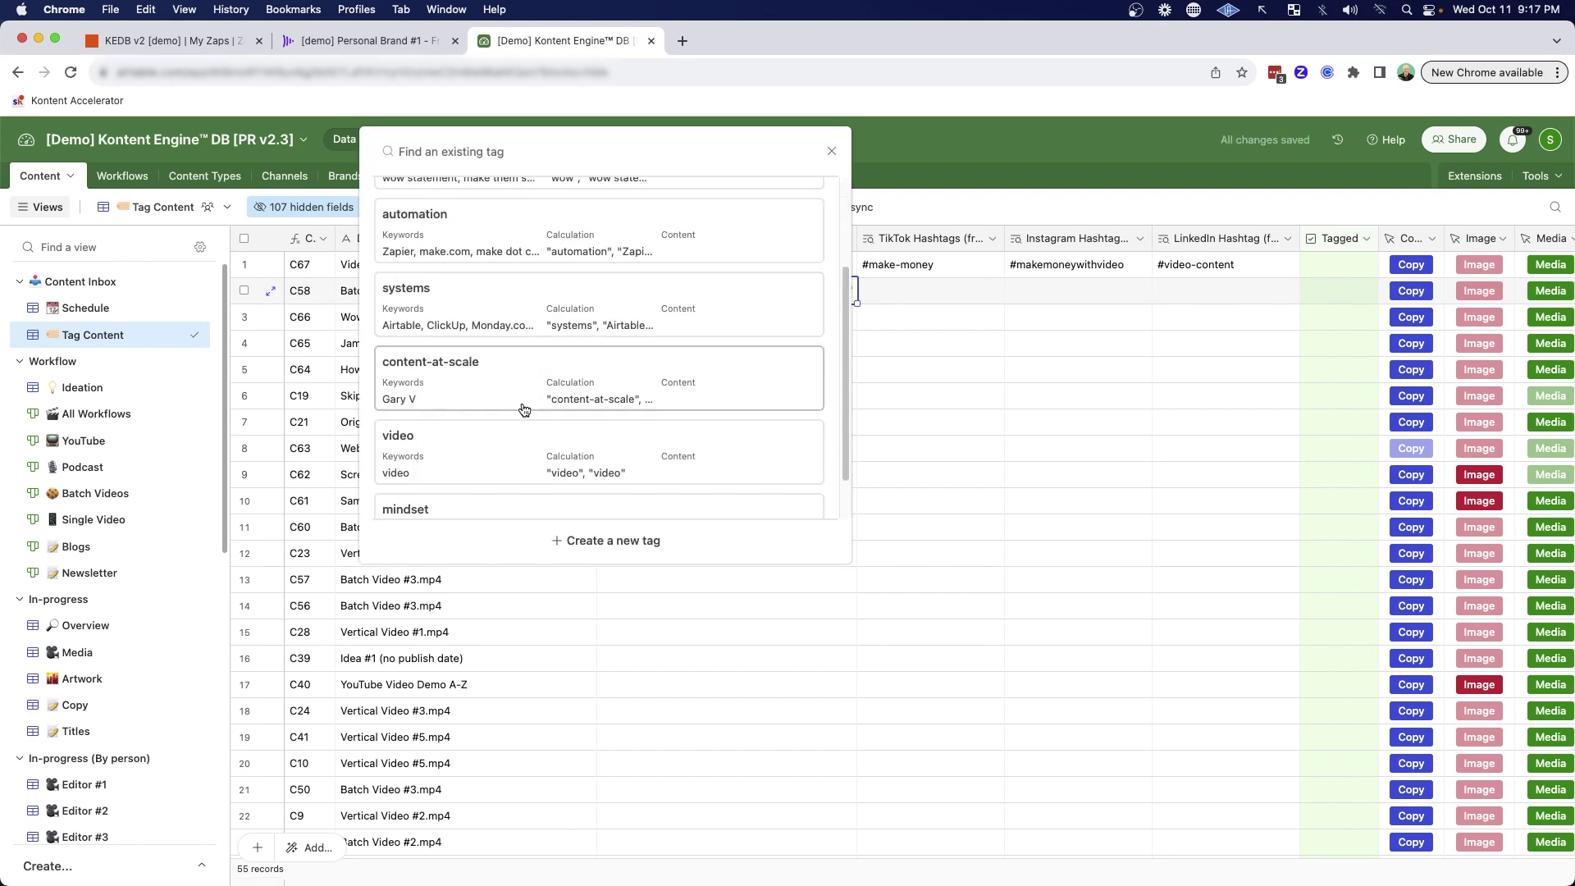
{"action": "left_click", "coordinate": [972, 204]}
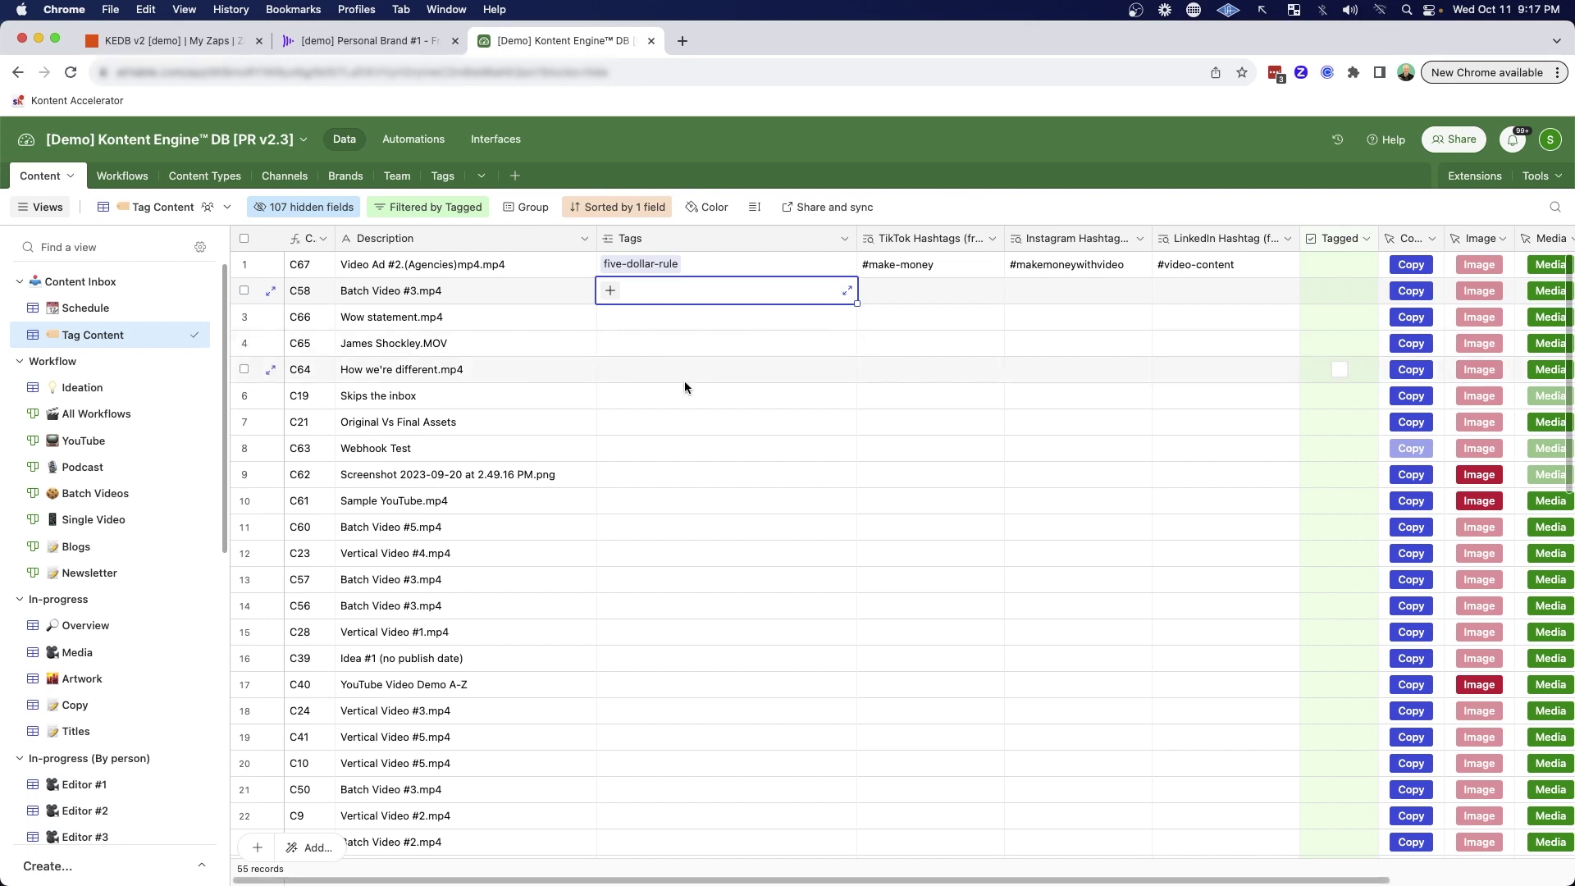
{"action": "key", "text": "Escape"}
{"action": "left_click", "coordinate": [443, 175]}
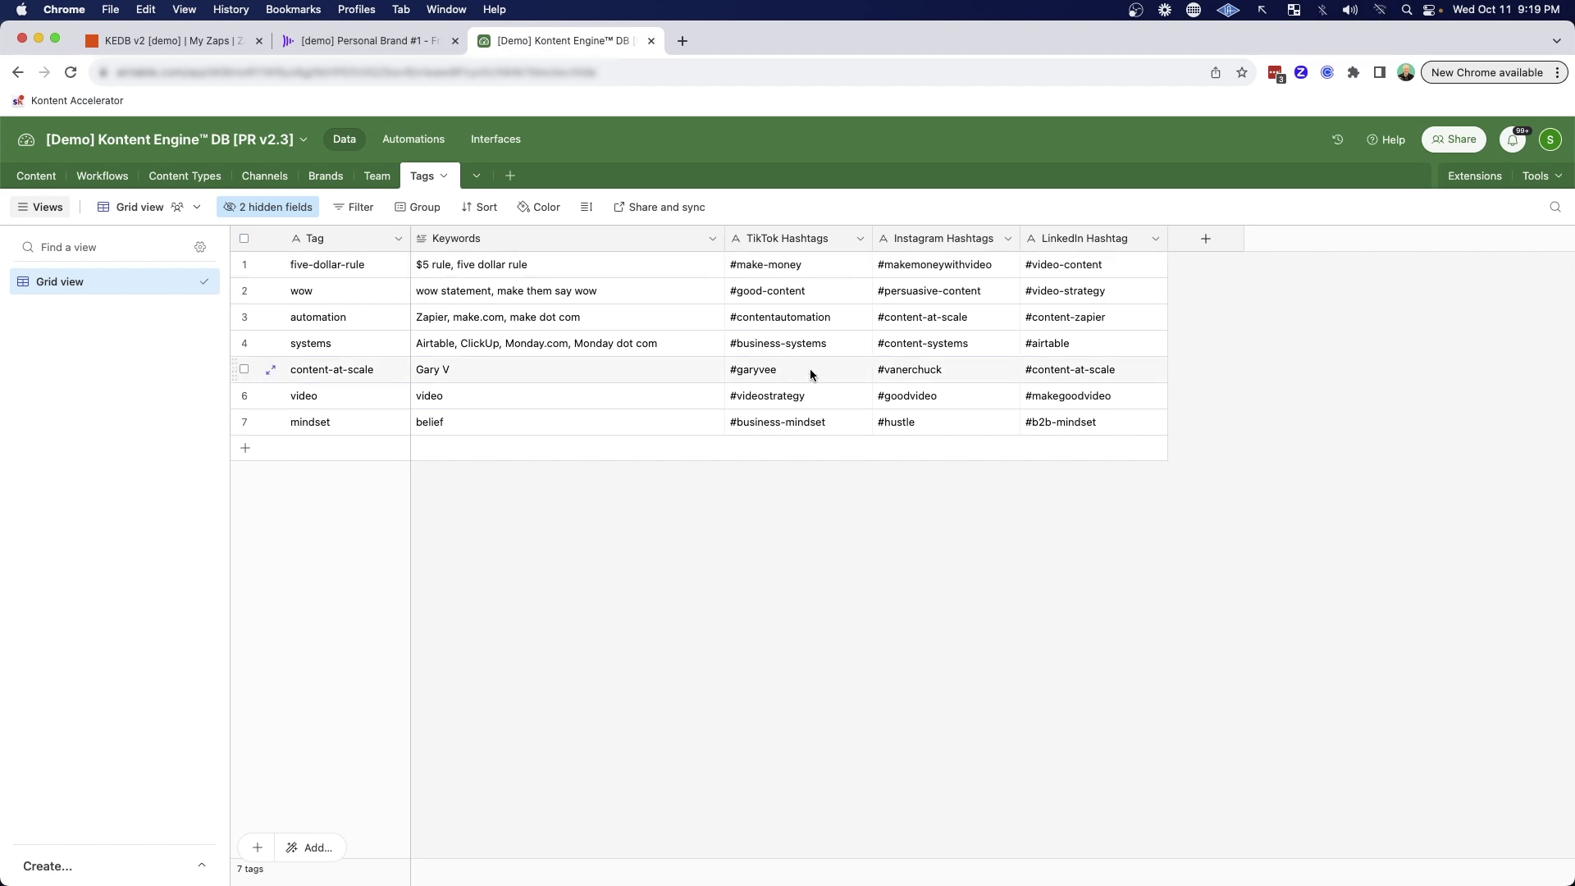
- Switch to the Frame.io tab showing the C40-YouTube Video Demo A-Z folder
{"action": "left_click", "coordinate": [373, 41]}
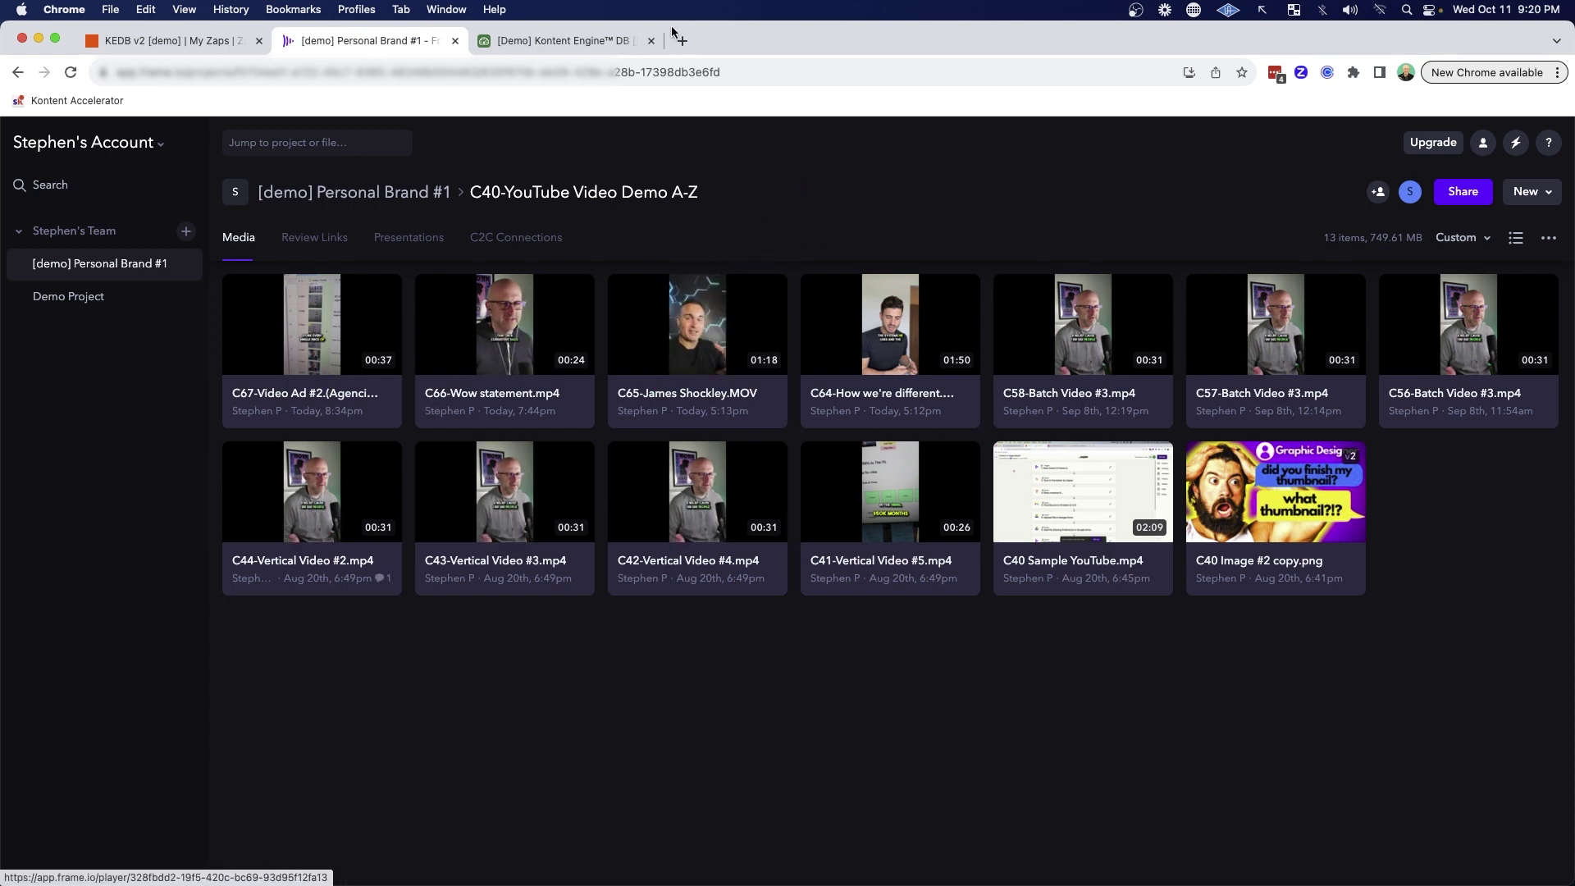
- Return to Airtable's Tag Content view by way of the Schedule view
{"action": "left_click", "coordinate": [591, 40]}
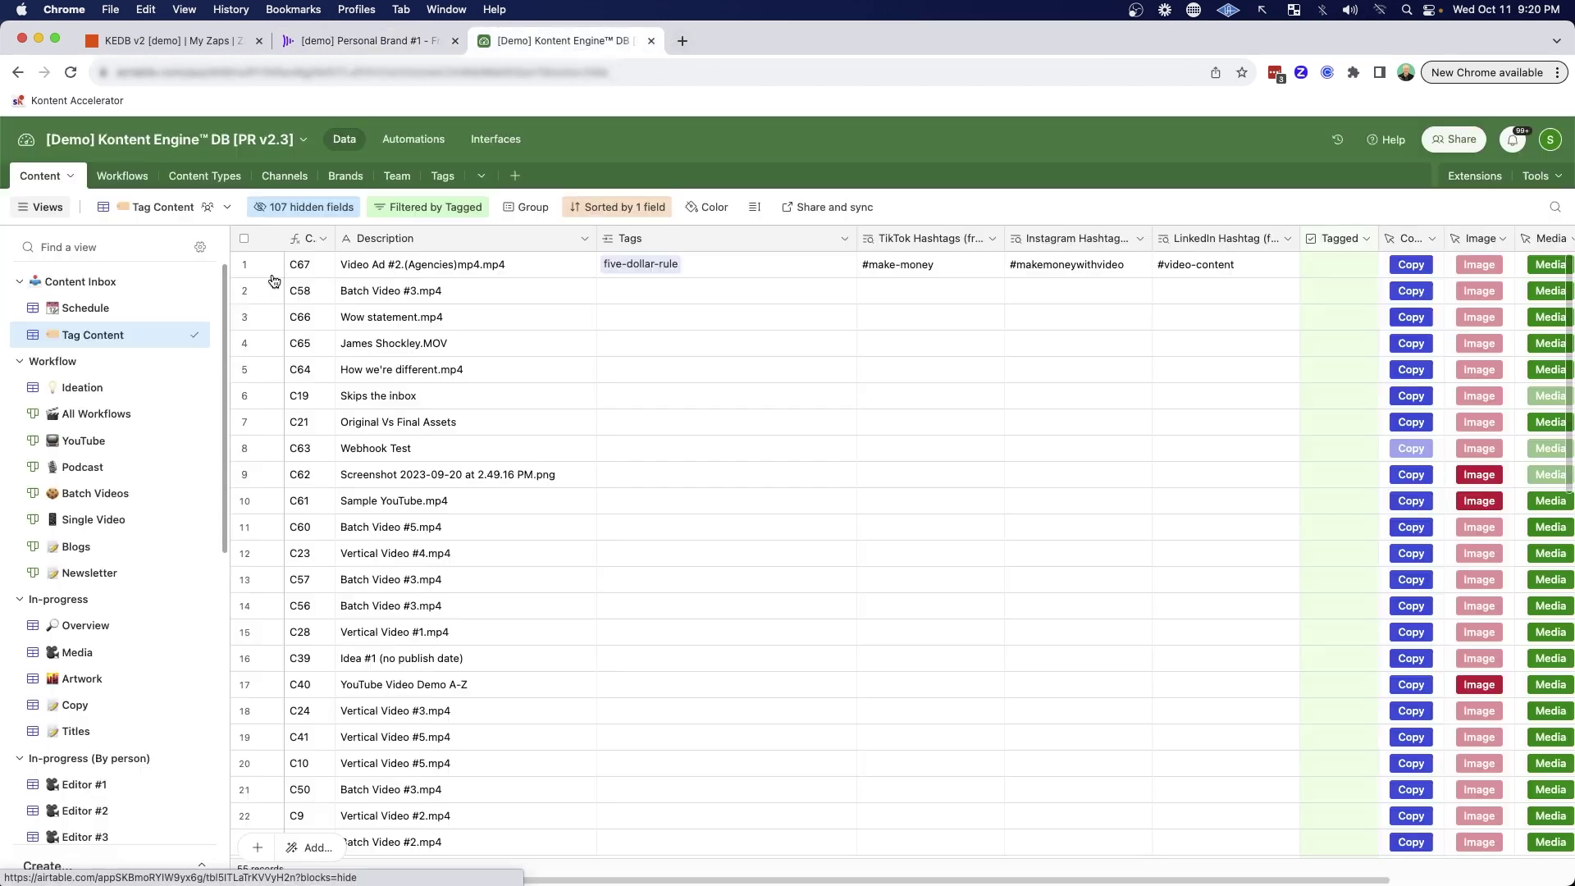
{"action": "left_click", "coordinate": [96, 309]}
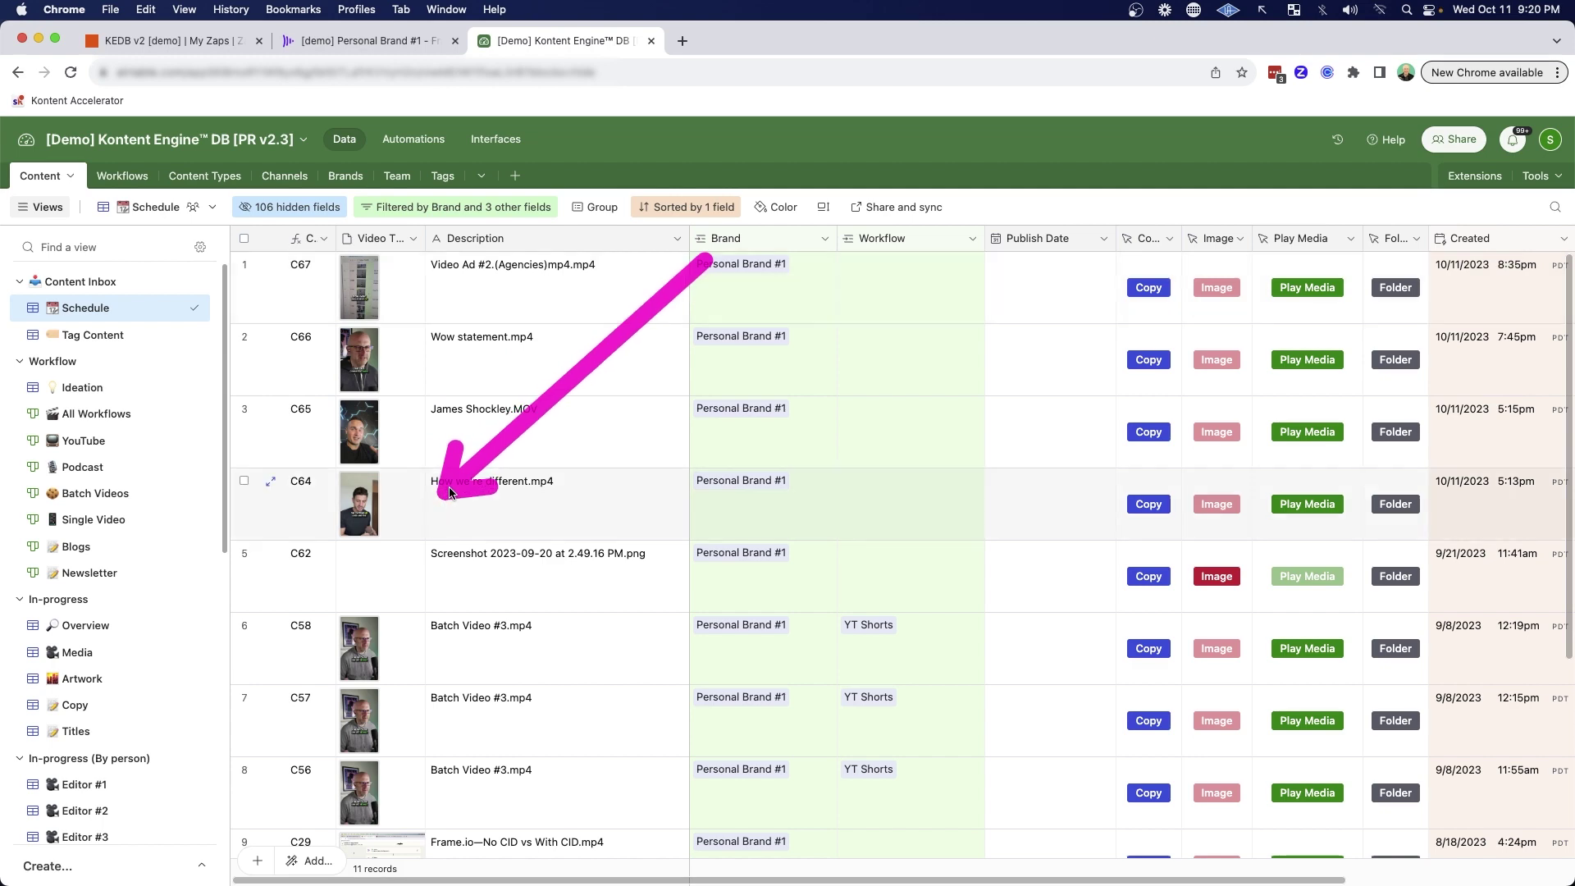
{"action": "left_click", "coordinate": [82, 337]}
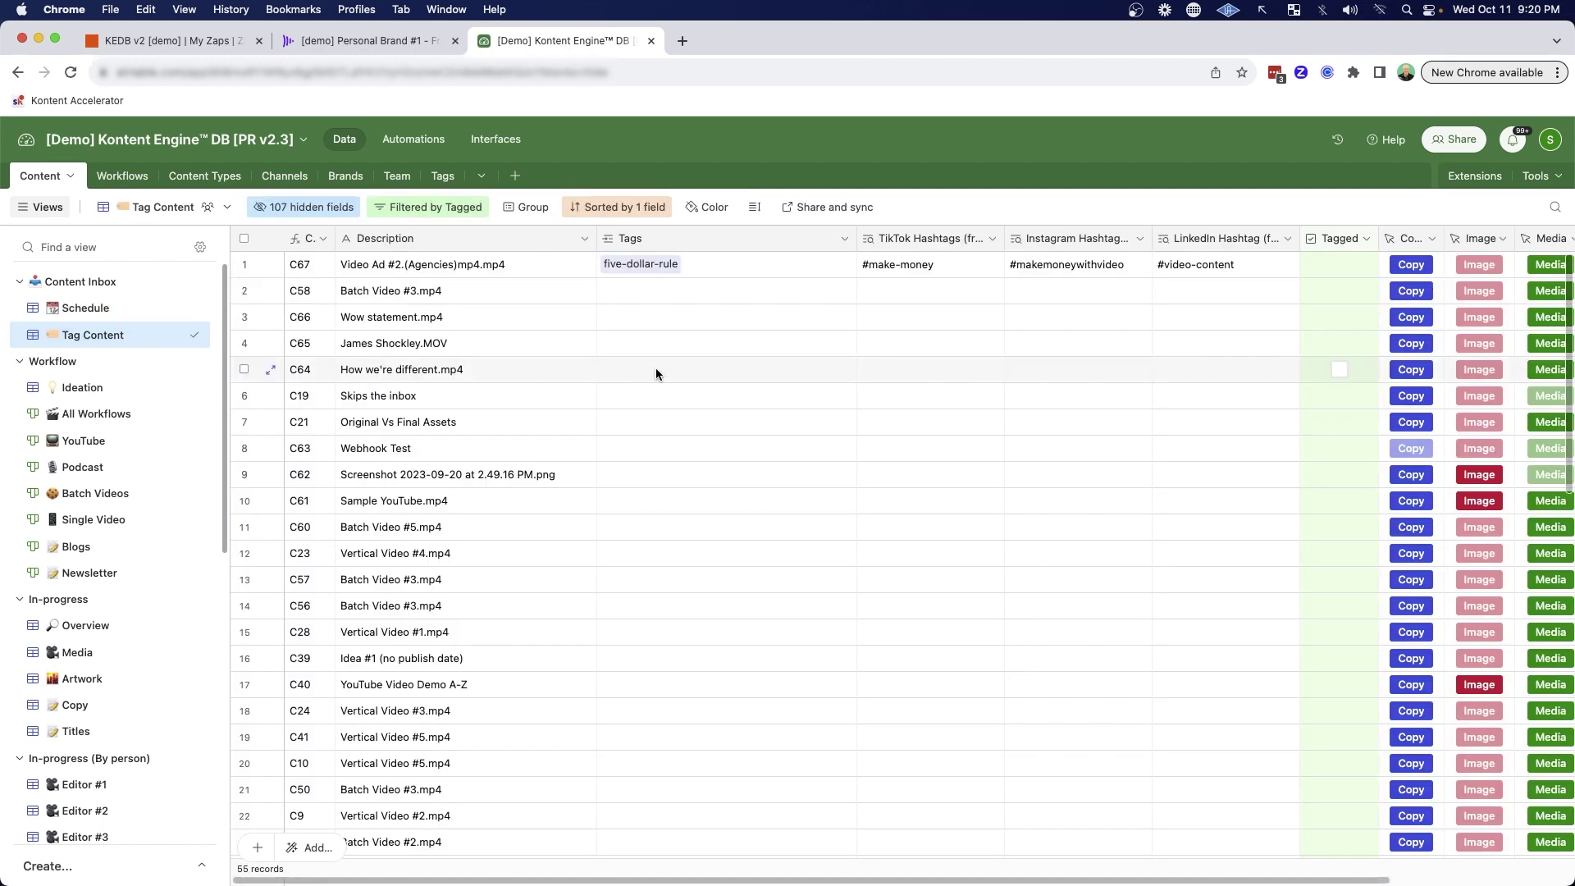
- Tag Video Ad #2 with content-at-scale and automation, and Batch Video #3 with wow
{"action": "left_click", "coordinate": [697, 267]}
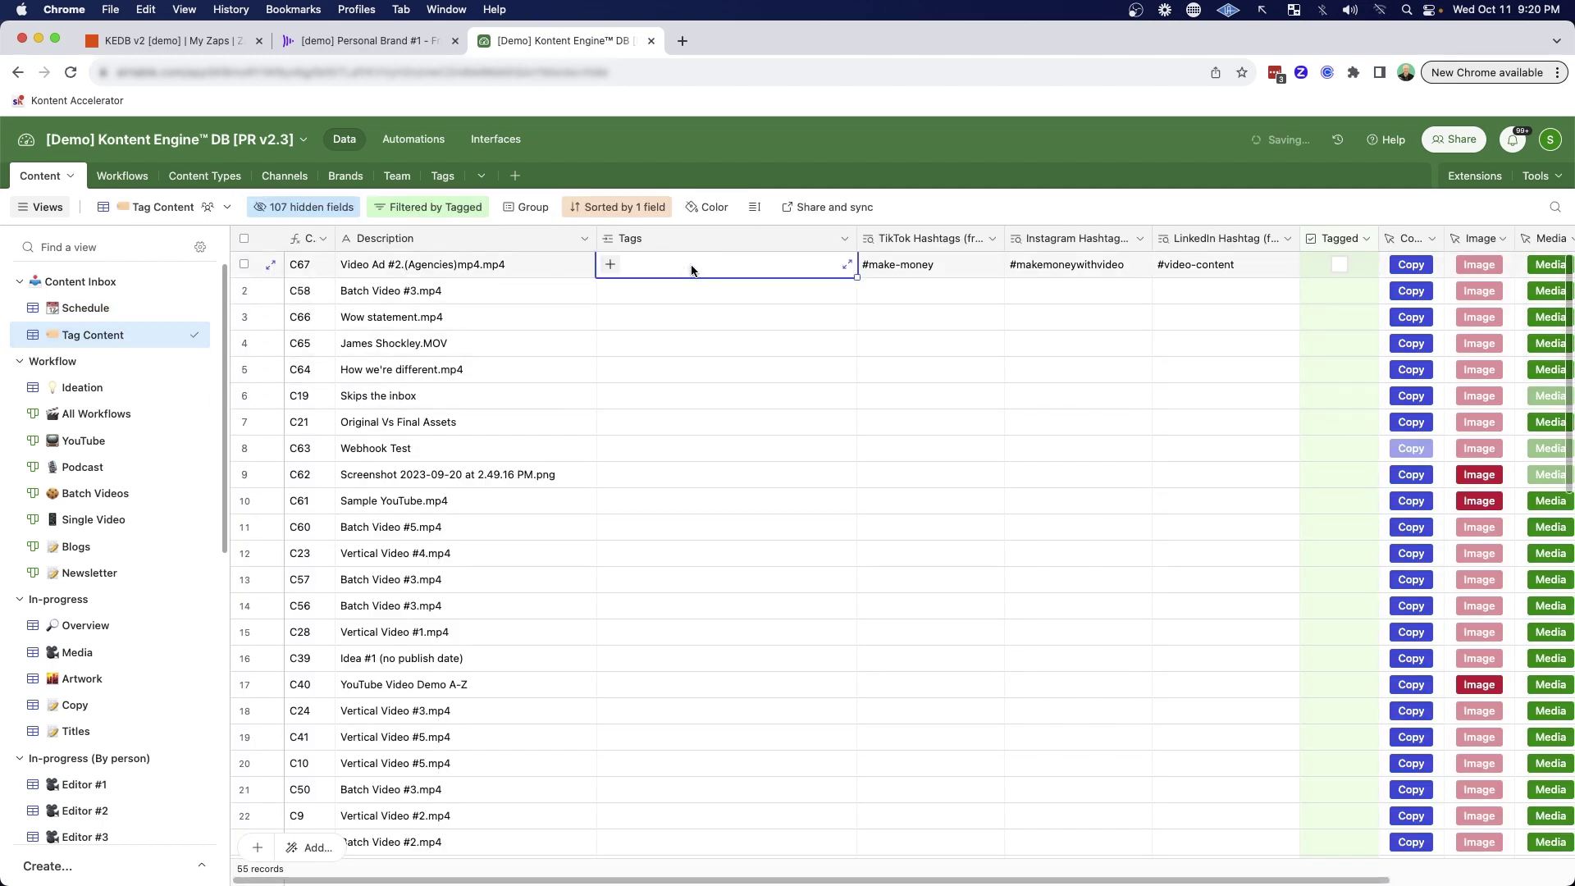
{"action": "left_click", "coordinate": [611, 266]}
{"action": "scroll", "coordinate": [507, 330], "scroll_direction": "down", "scroll_amount": 3}
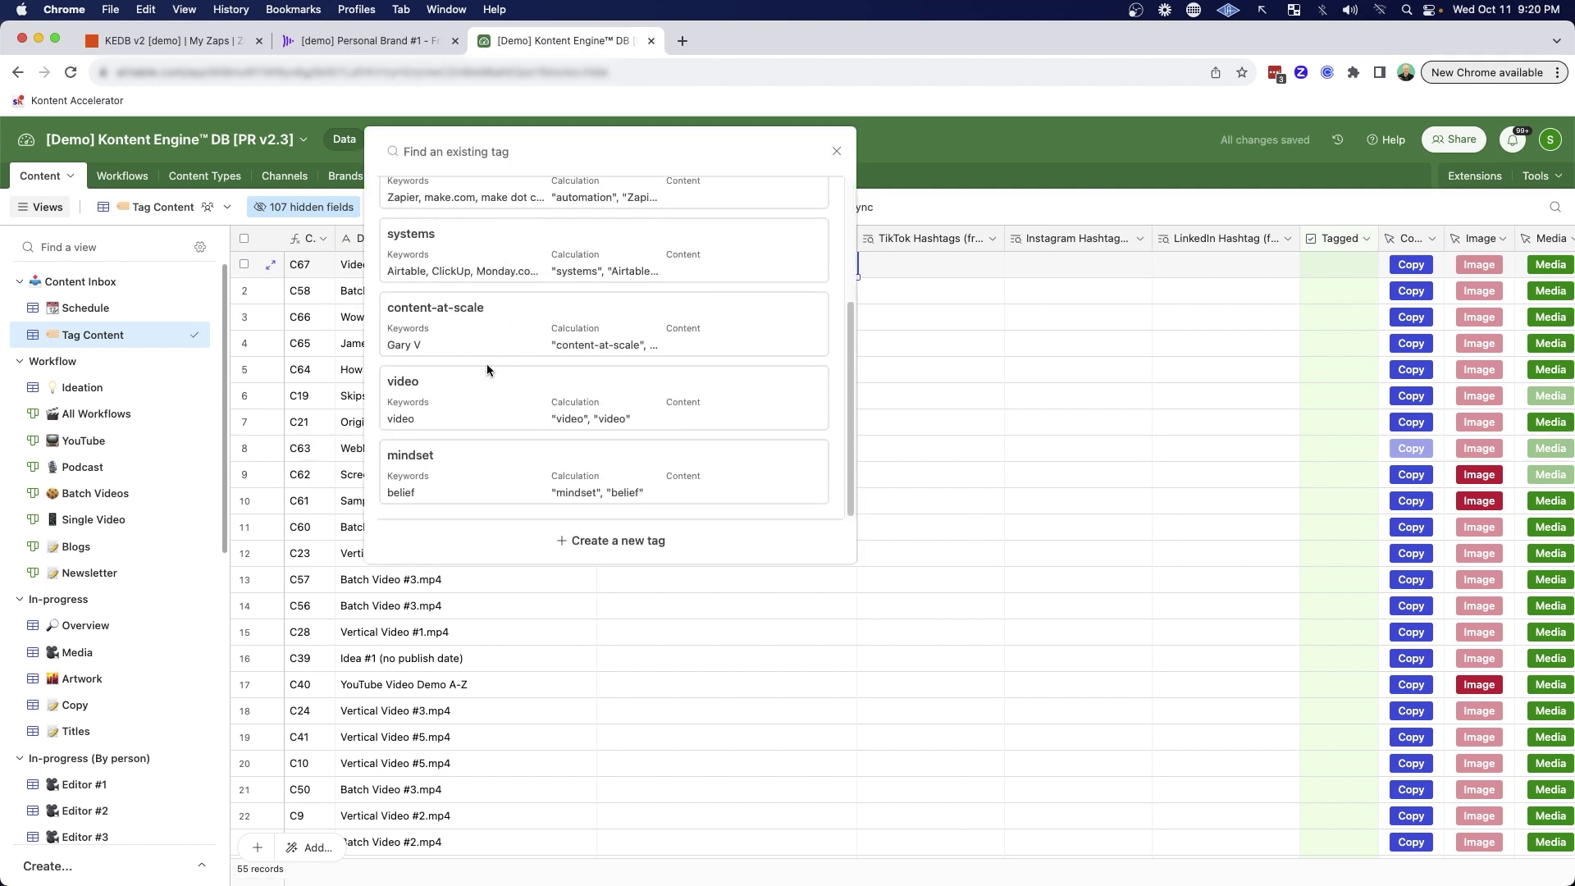
{"action": "left_click", "coordinate": [479, 327]}
{"action": "left_click", "coordinate": [722, 264]}
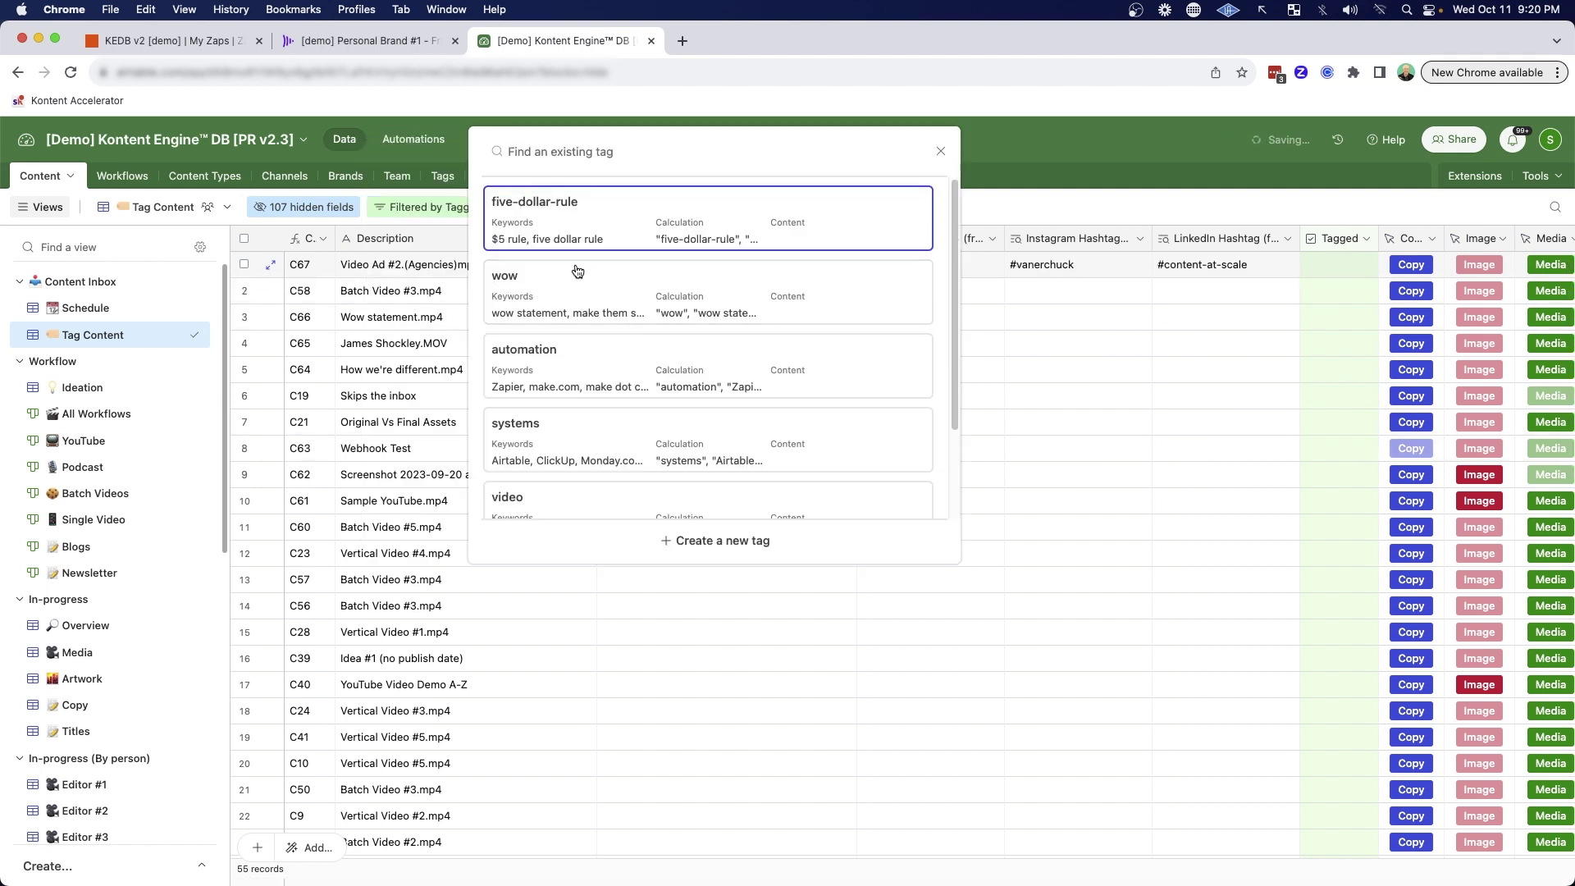
{"action": "left_click", "coordinate": [563, 362]}
{"action": "left_click", "coordinate": [610, 290]}
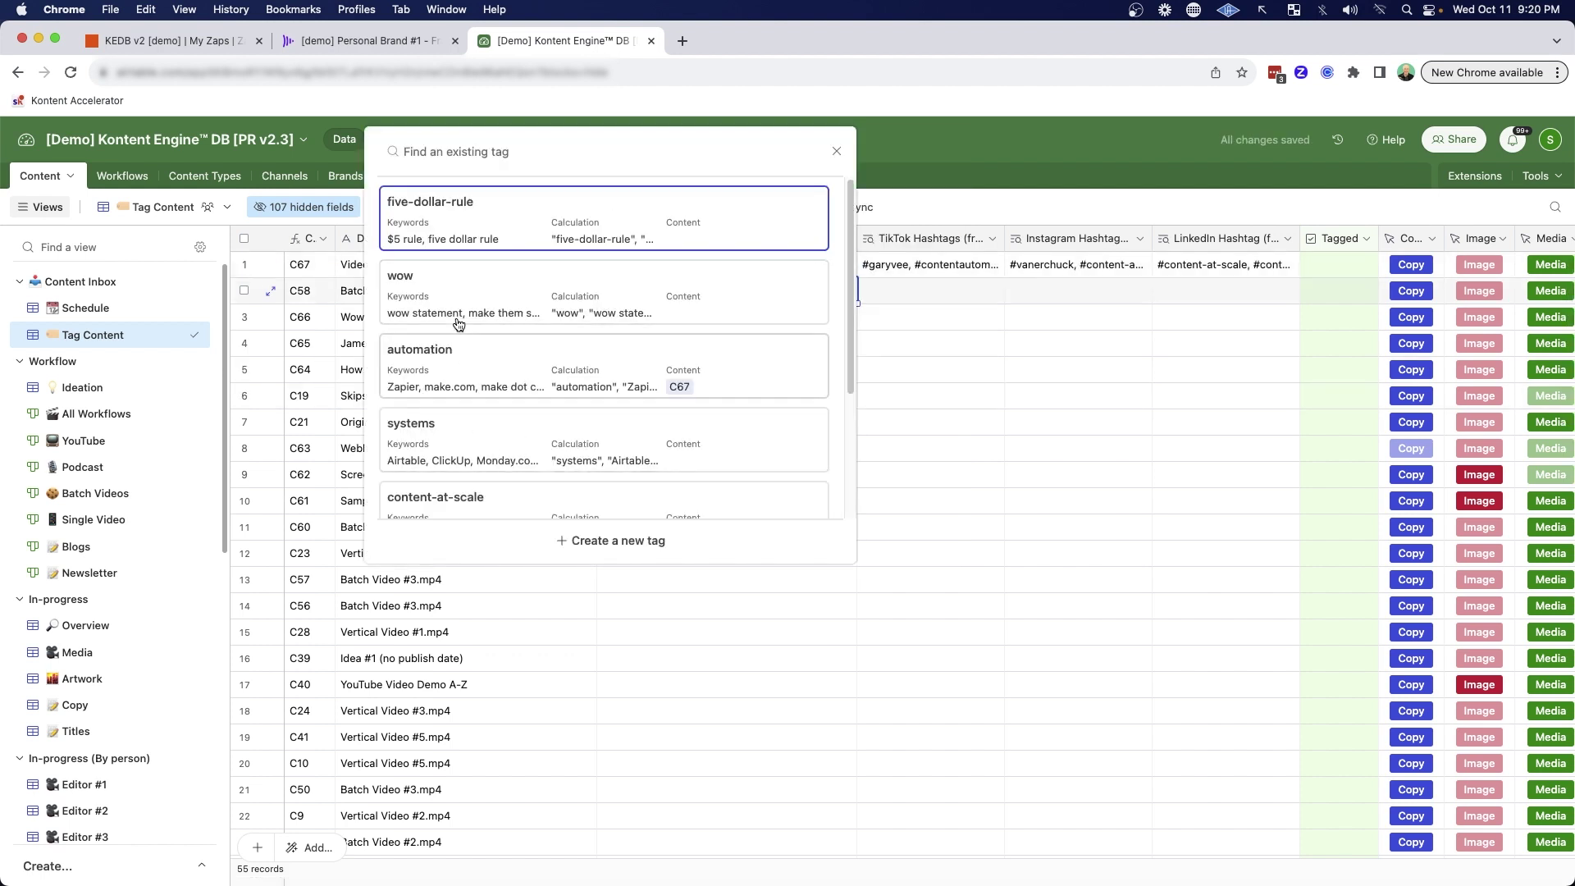
{"action": "left_click", "coordinate": [457, 320]}
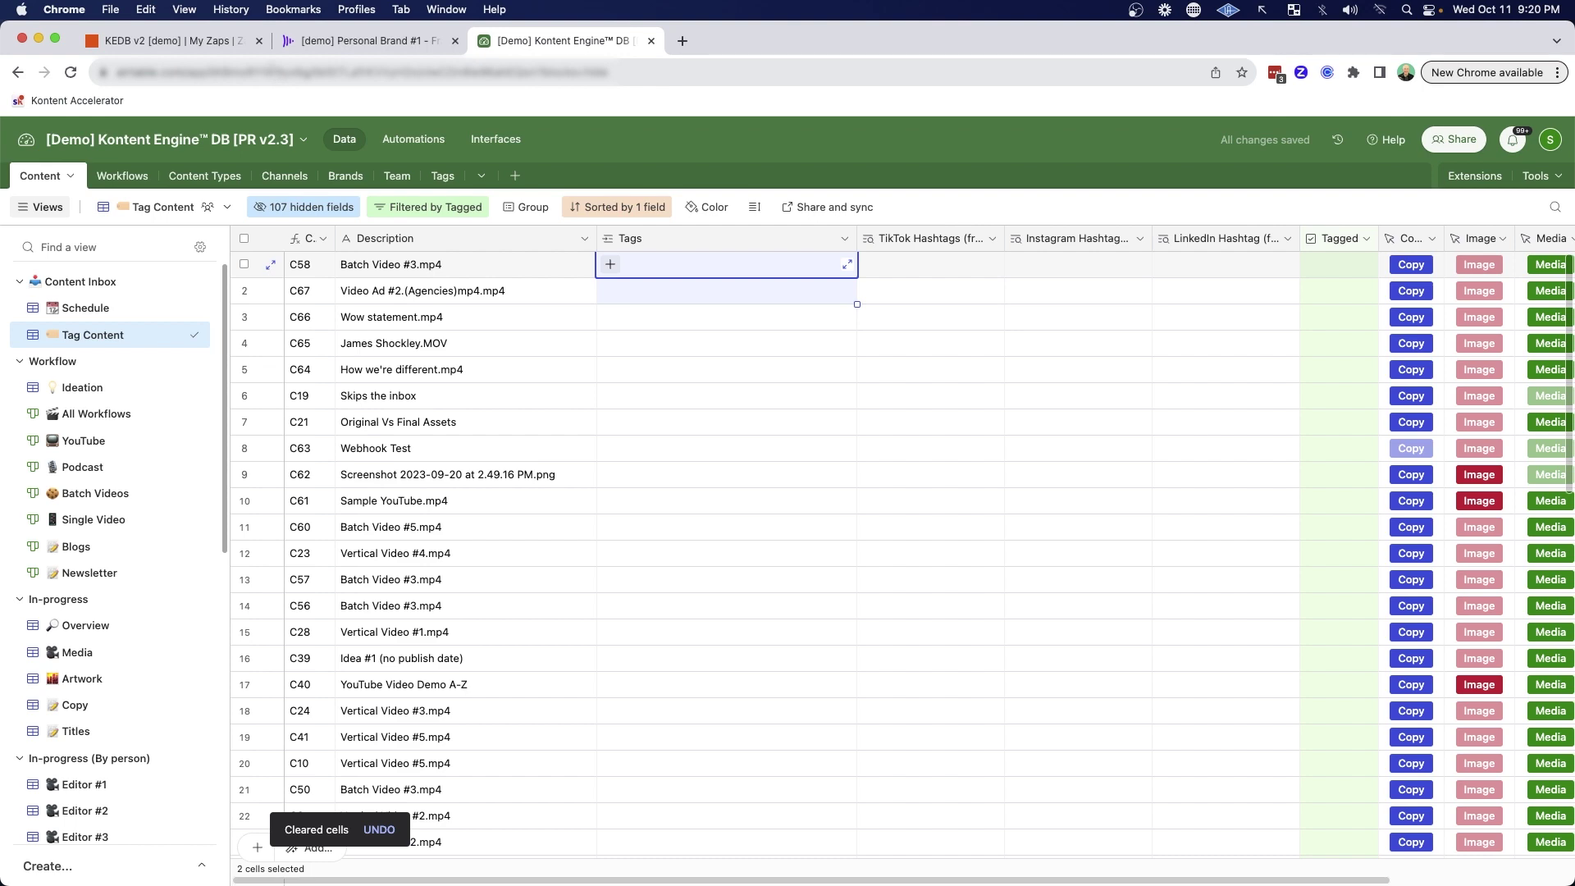
- Run the test of the zap's step 6, Update Record in Airtable, to tag Batch Video #3
{"action": "left_click", "coordinate": [210, 42]}
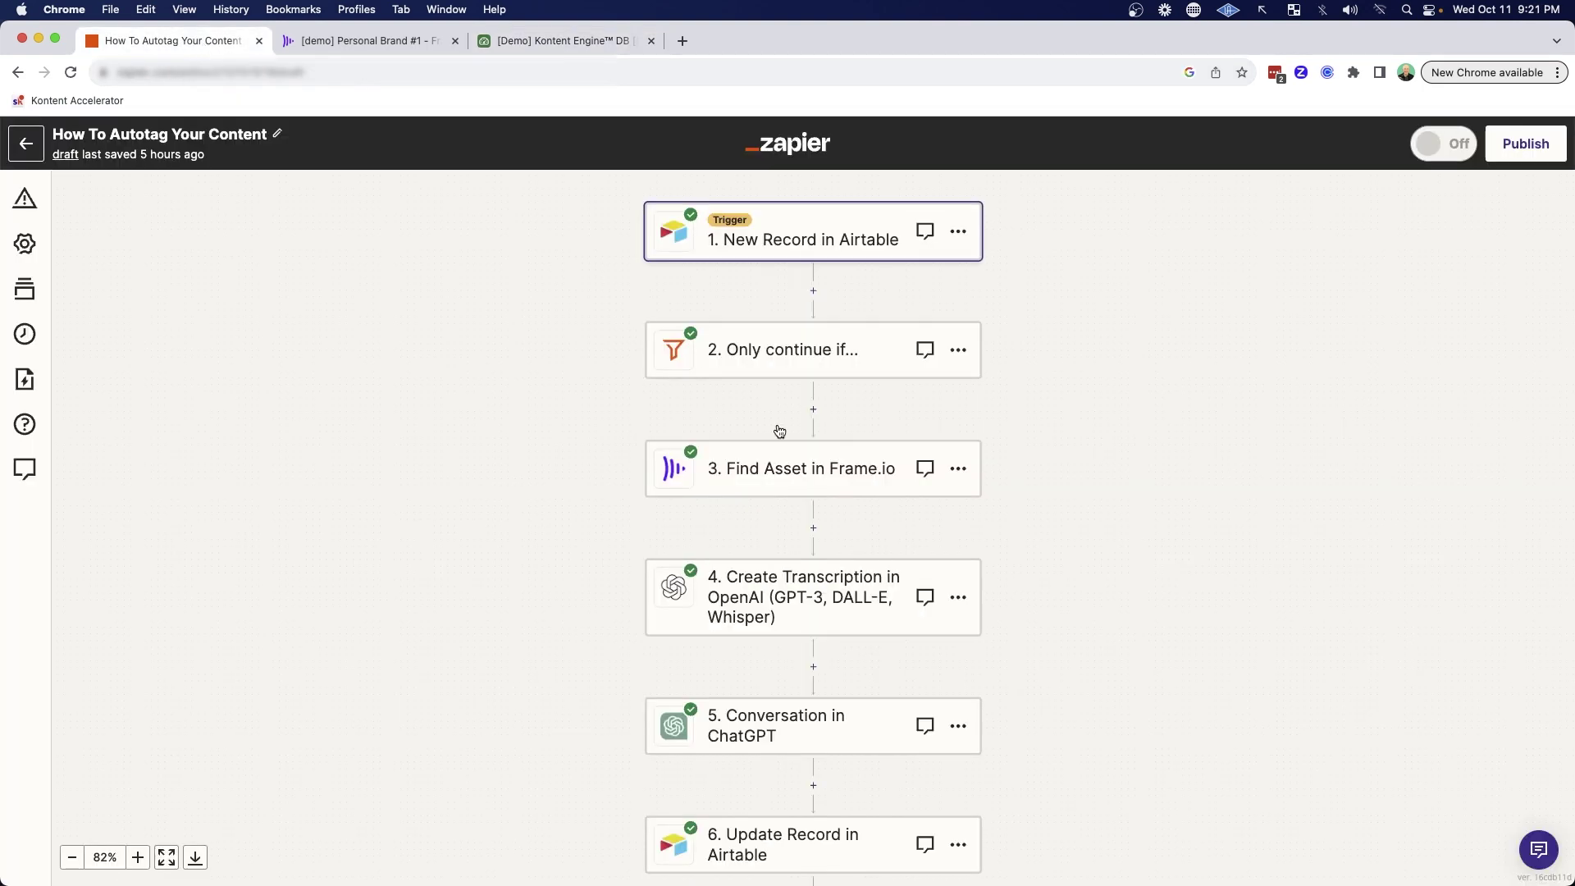
{"action": "scroll", "coordinate": [725, 443], "scroll_direction": "down", "scroll_amount": 3}
{"action": "scroll", "coordinate": [742, 480], "scroll_direction": "up", "scroll_amount": 5}
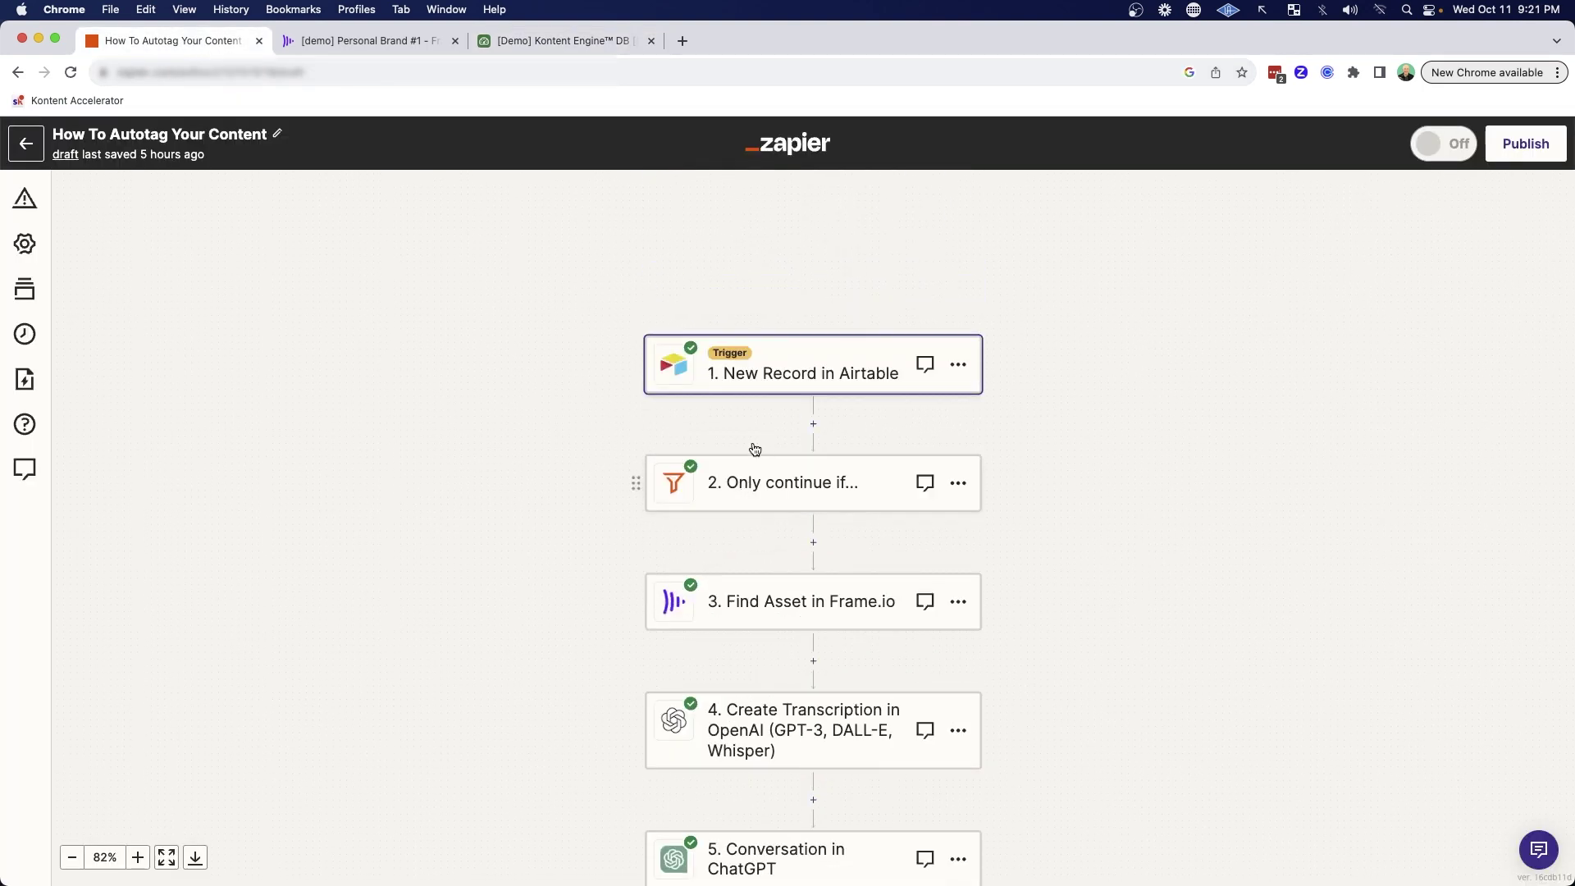
{"action": "scroll", "coordinate": [1065, 597], "scroll_direction": "down", "scroll_amount": 3}
{"action": "scroll", "coordinate": [1065, 597], "scroll_direction": "down", "scroll_amount": 5}
{"action": "left_click", "coordinate": [782, 653]}
{"action": "left_click", "coordinate": [1057, 631]}
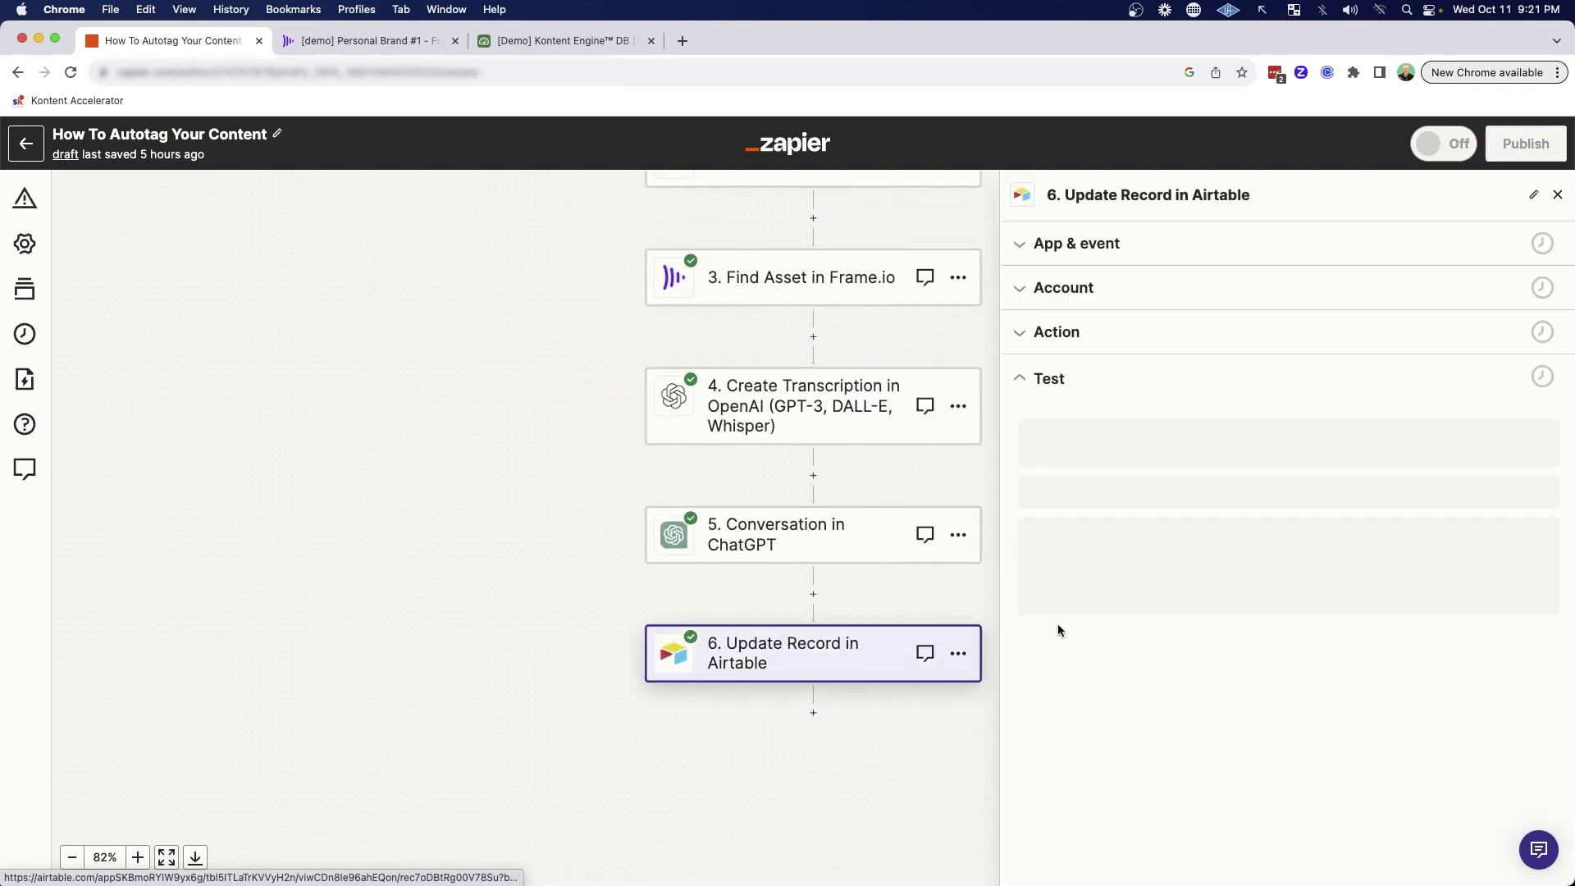
{"action": "scroll", "coordinate": [1451, 749], "scroll_direction": "down", "scroll_amount": 5}
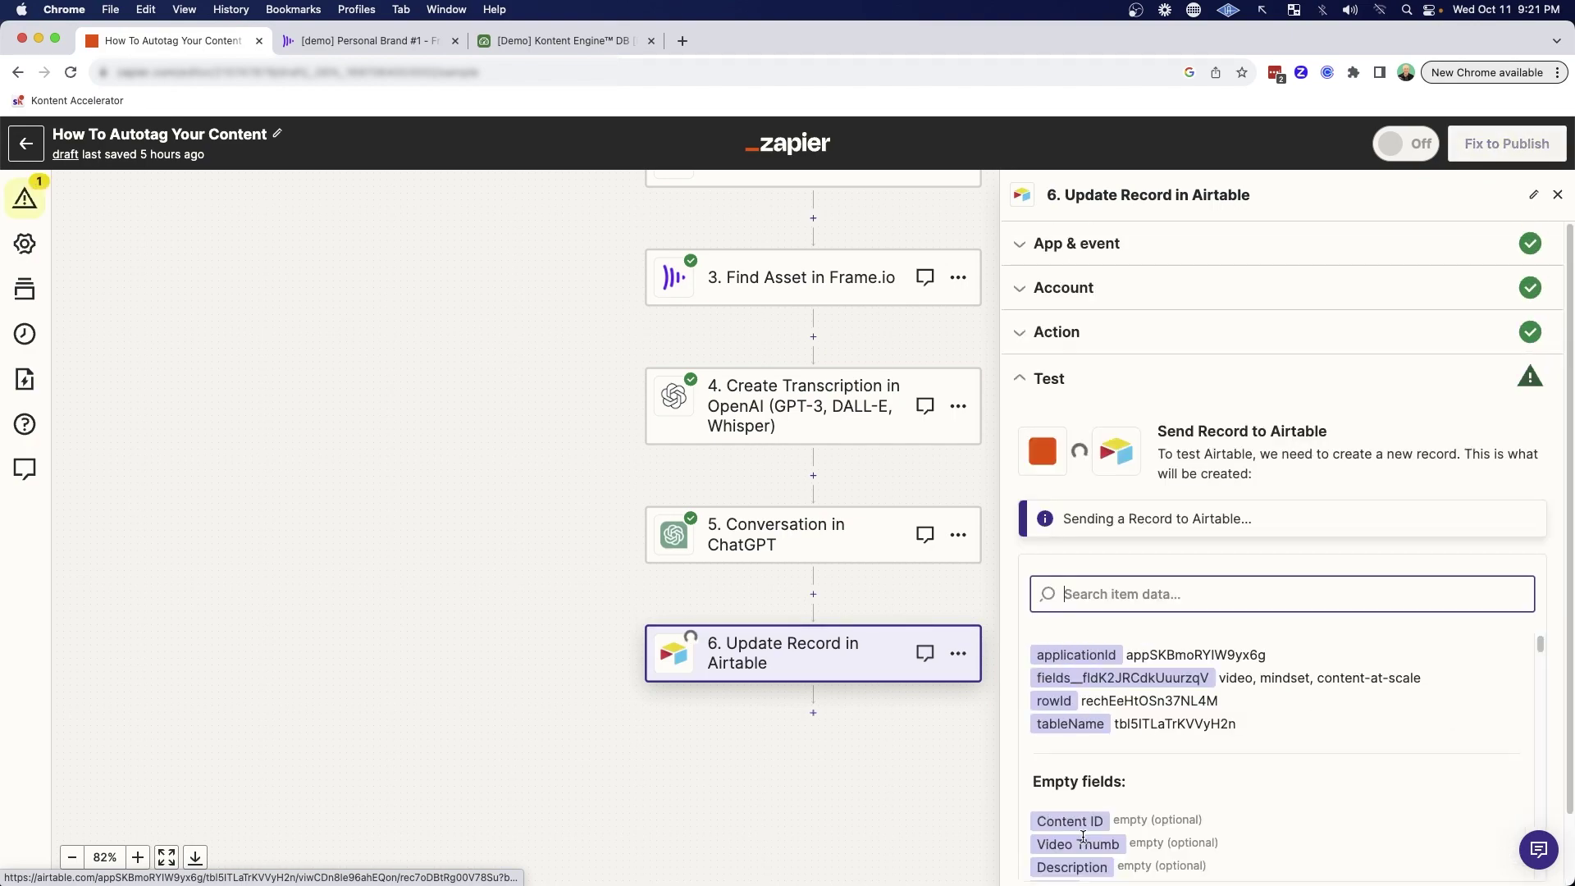
- Back in Airtable, delete the content-at-scale chip from row C58's Tags on Batch Video #3.mp4
{"action": "left_click", "coordinate": [547, 41]}
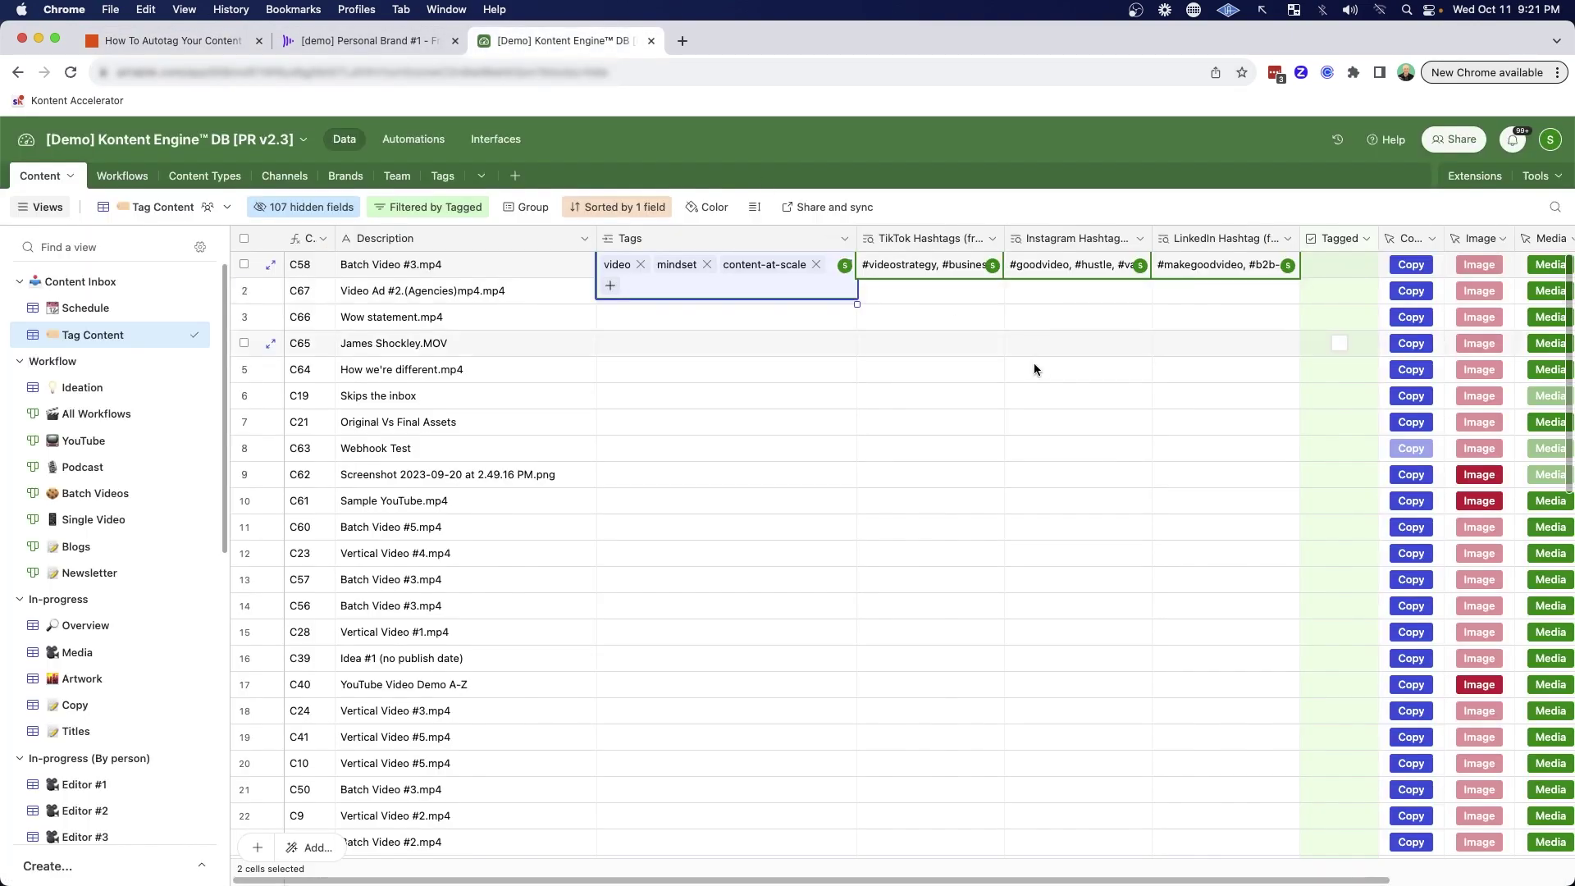
{"action": "left_click", "coordinate": [1150, 203]}
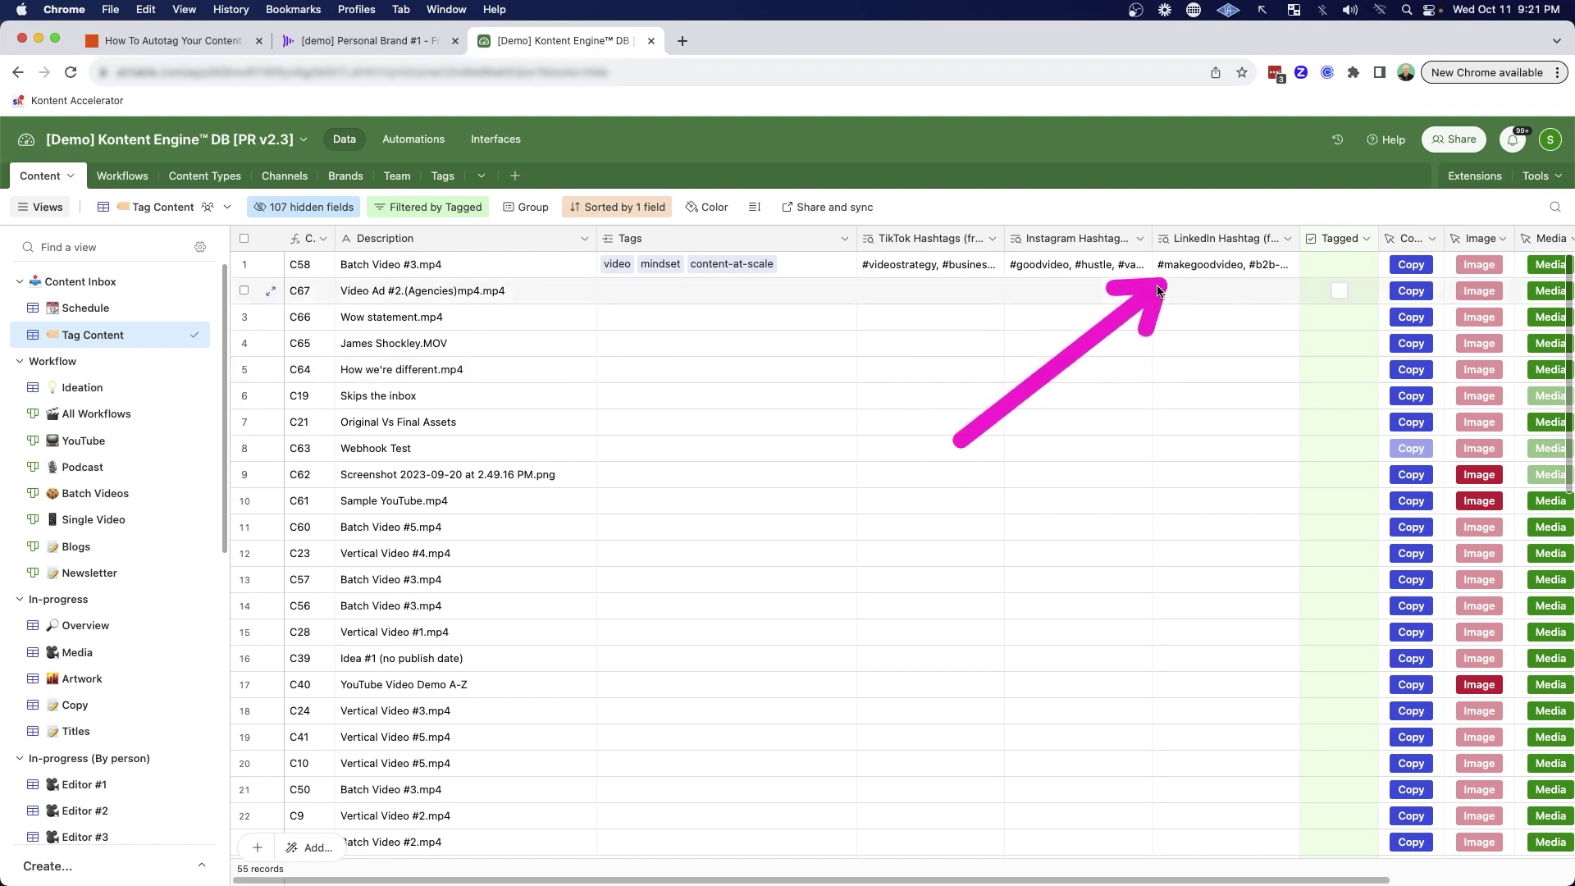
{"action": "left_click", "coordinate": [809, 269]}
{"action": "left_click", "coordinate": [815, 266]}
- Return to the autotag zap and show step 1 New Record in Airtable's trigger settings
{"action": "left_click", "coordinate": [172, 40]}
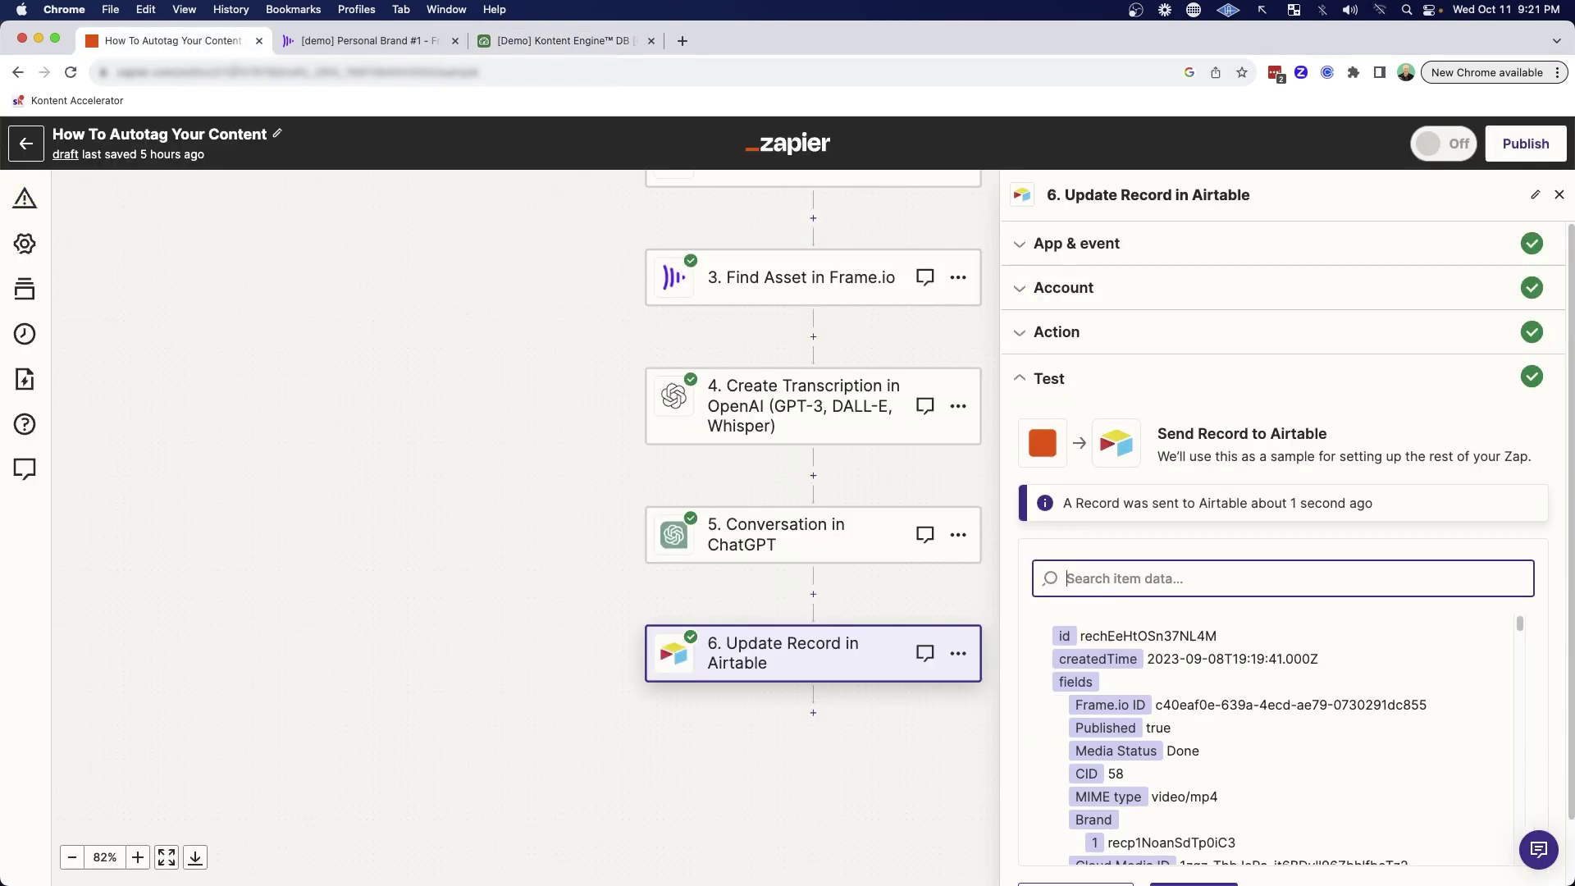
{"action": "scroll", "coordinate": [600, 407], "scroll_direction": "up", "scroll_amount": 3}
{"action": "scroll", "coordinate": [600, 408], "scroll_direction": "right", "scroll_amount": 2}
{"action": "scroll", "coordinate": [687, 207], "scroll_direction": "down", "scroll_amount": 1}
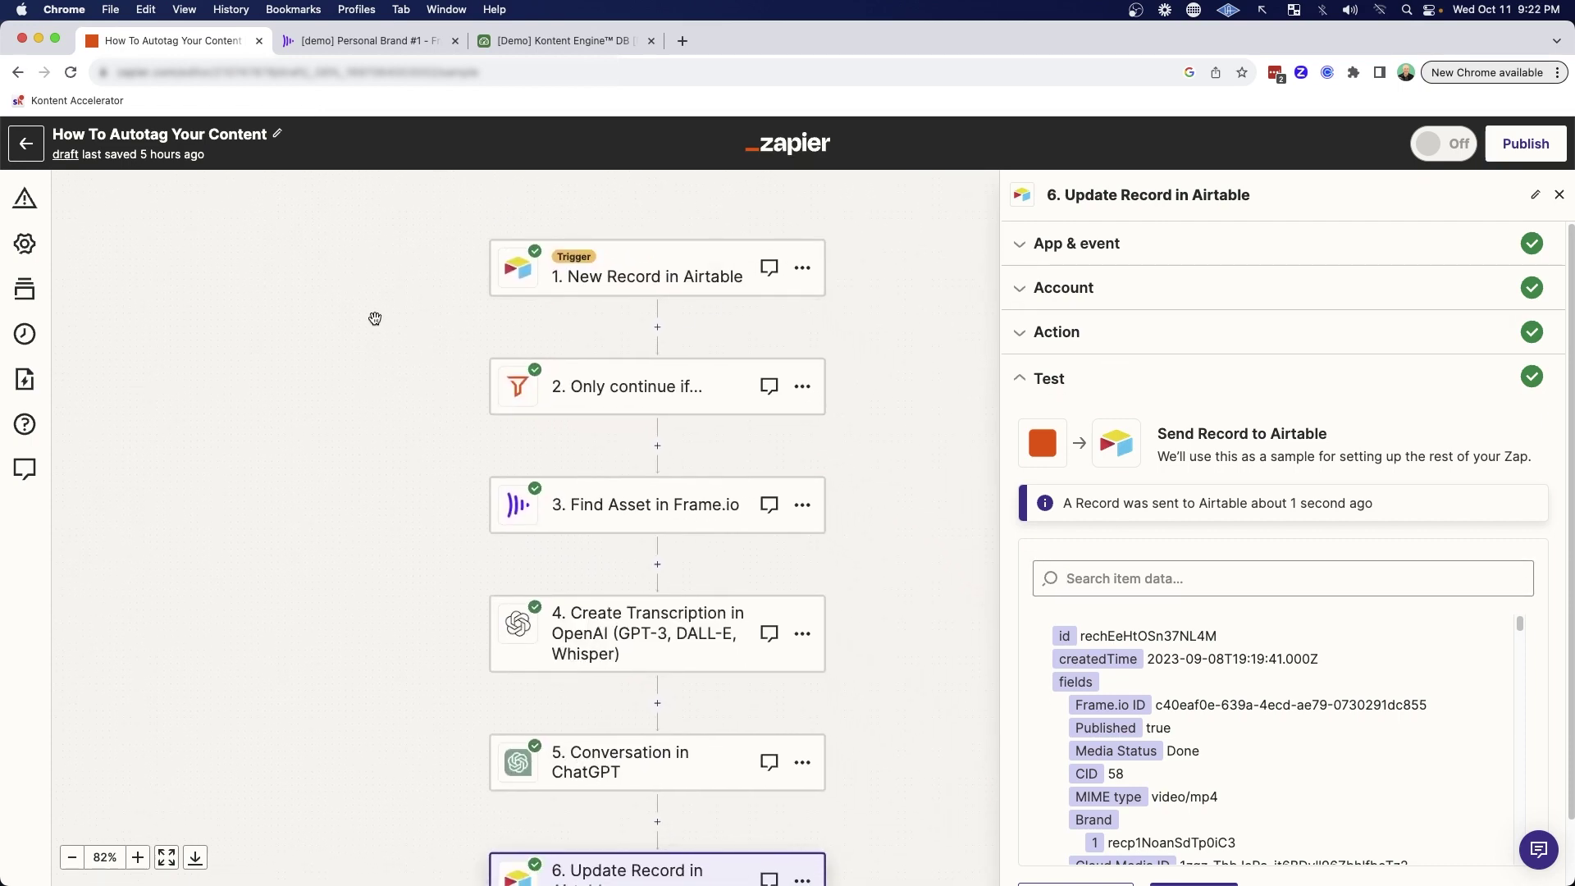
{"action": "left_click", "coordinate": [627, 279]}
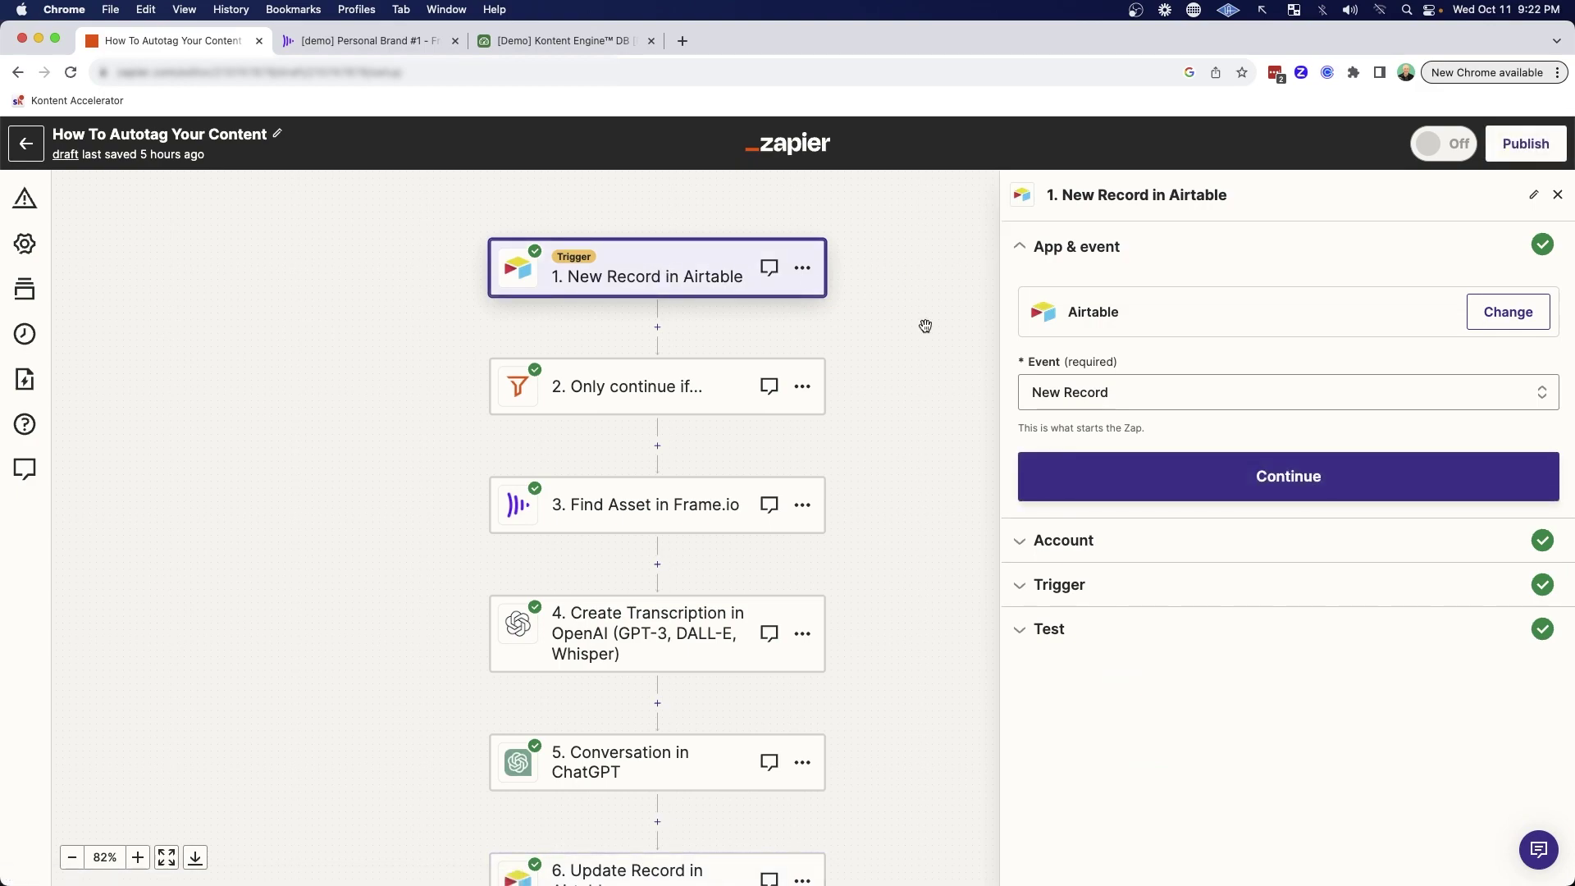
- Compare the trigger against the Airtable content table and Frame.io media, then return to the zap
{"action": "left_click", "coordinate": [563, 41]}
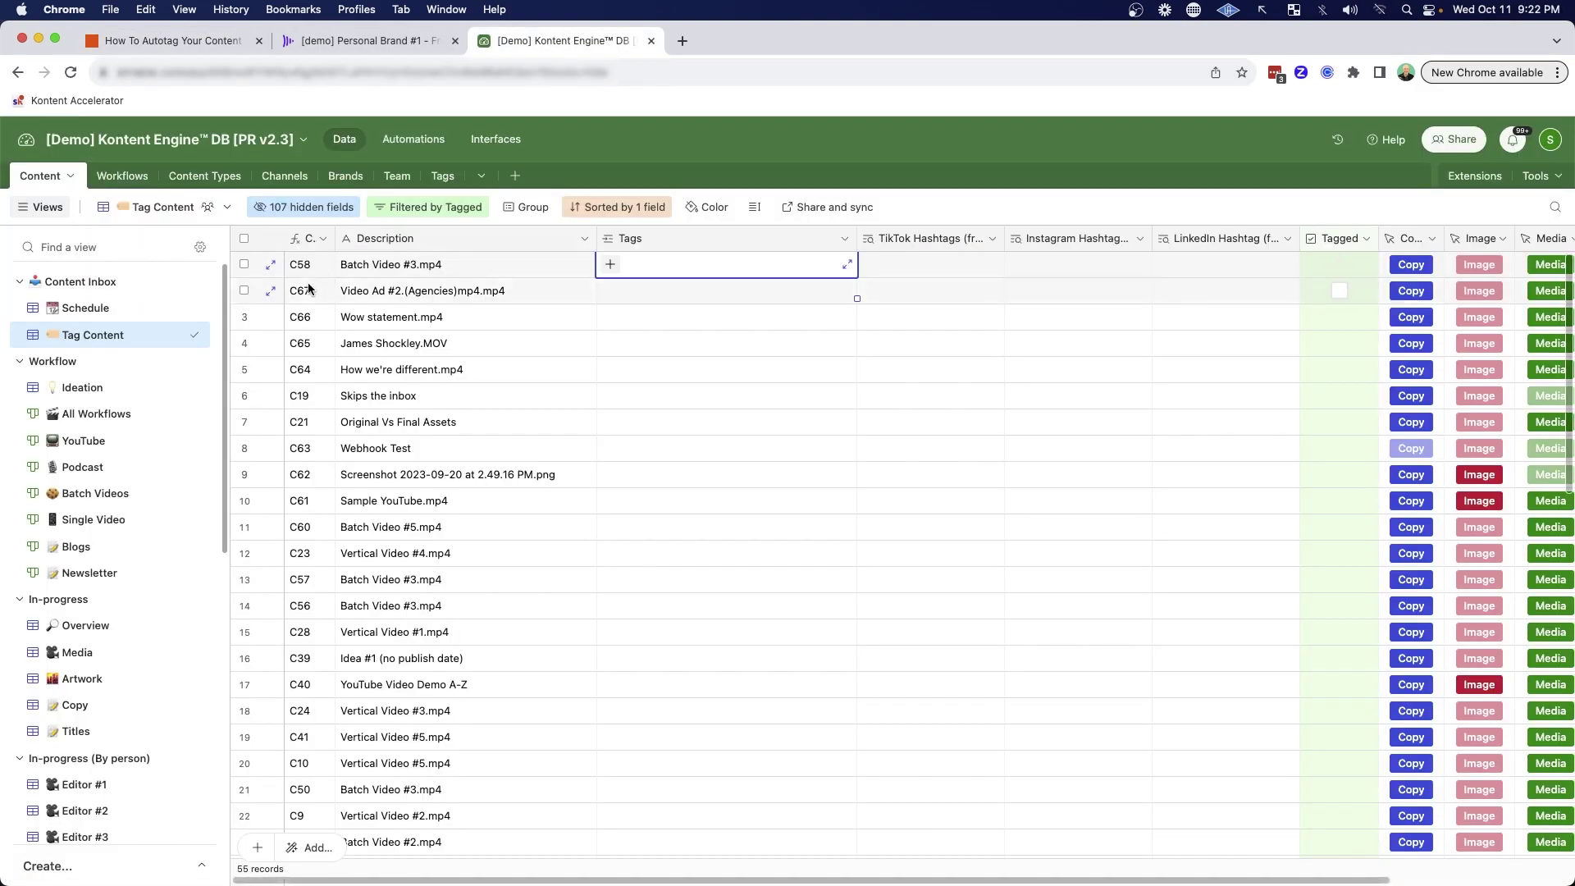
{"action": "left_click", "coordinate": [192, 41]}
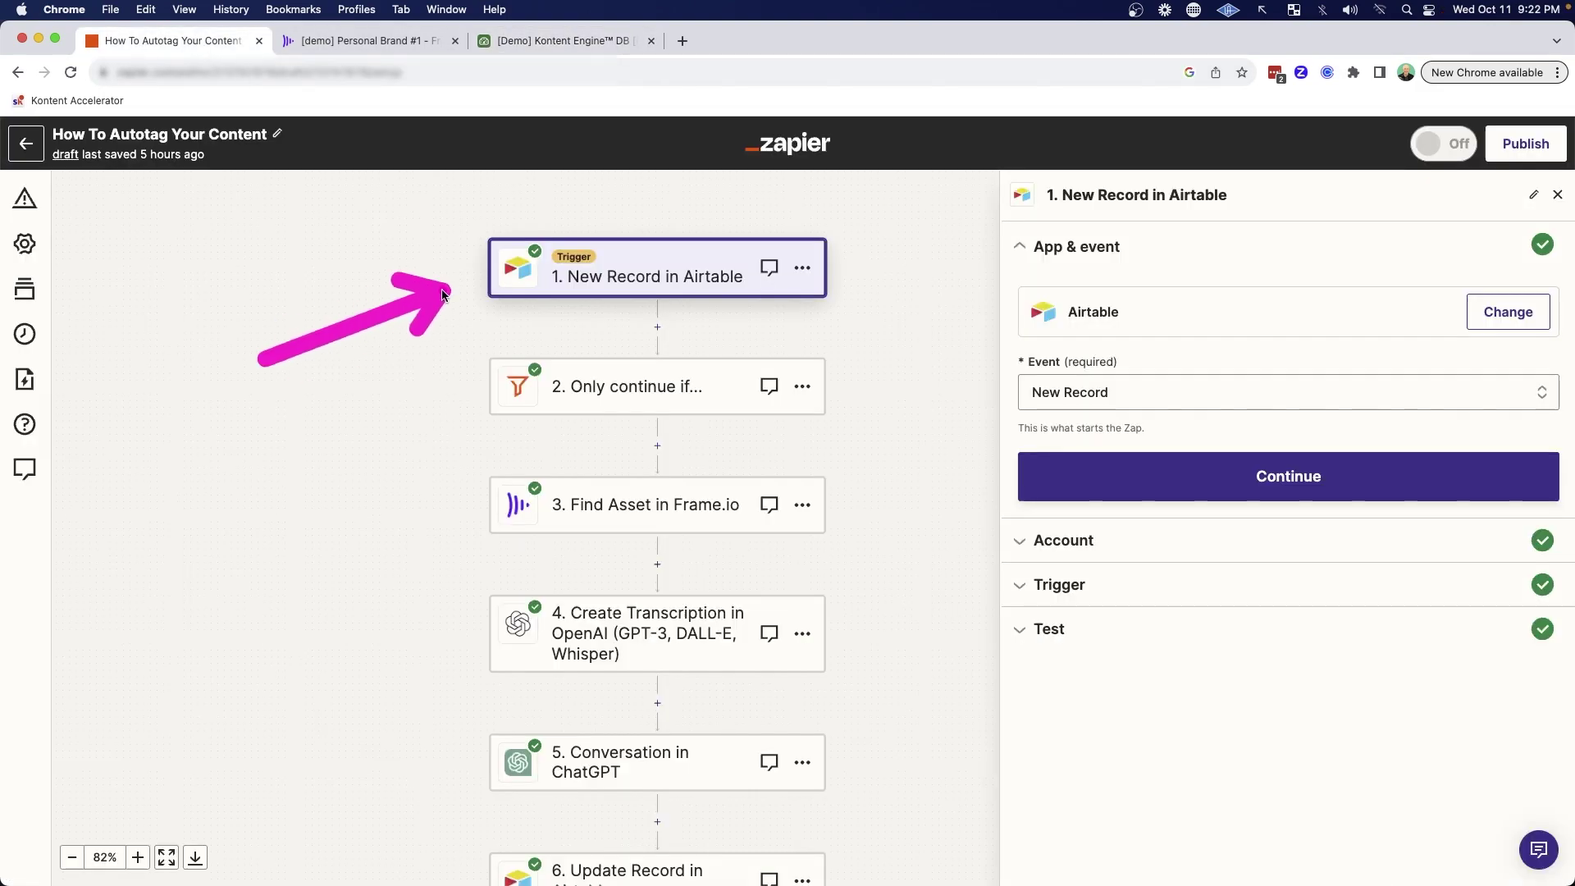
{"action": "left_click", "coordinate": [563, 40]}
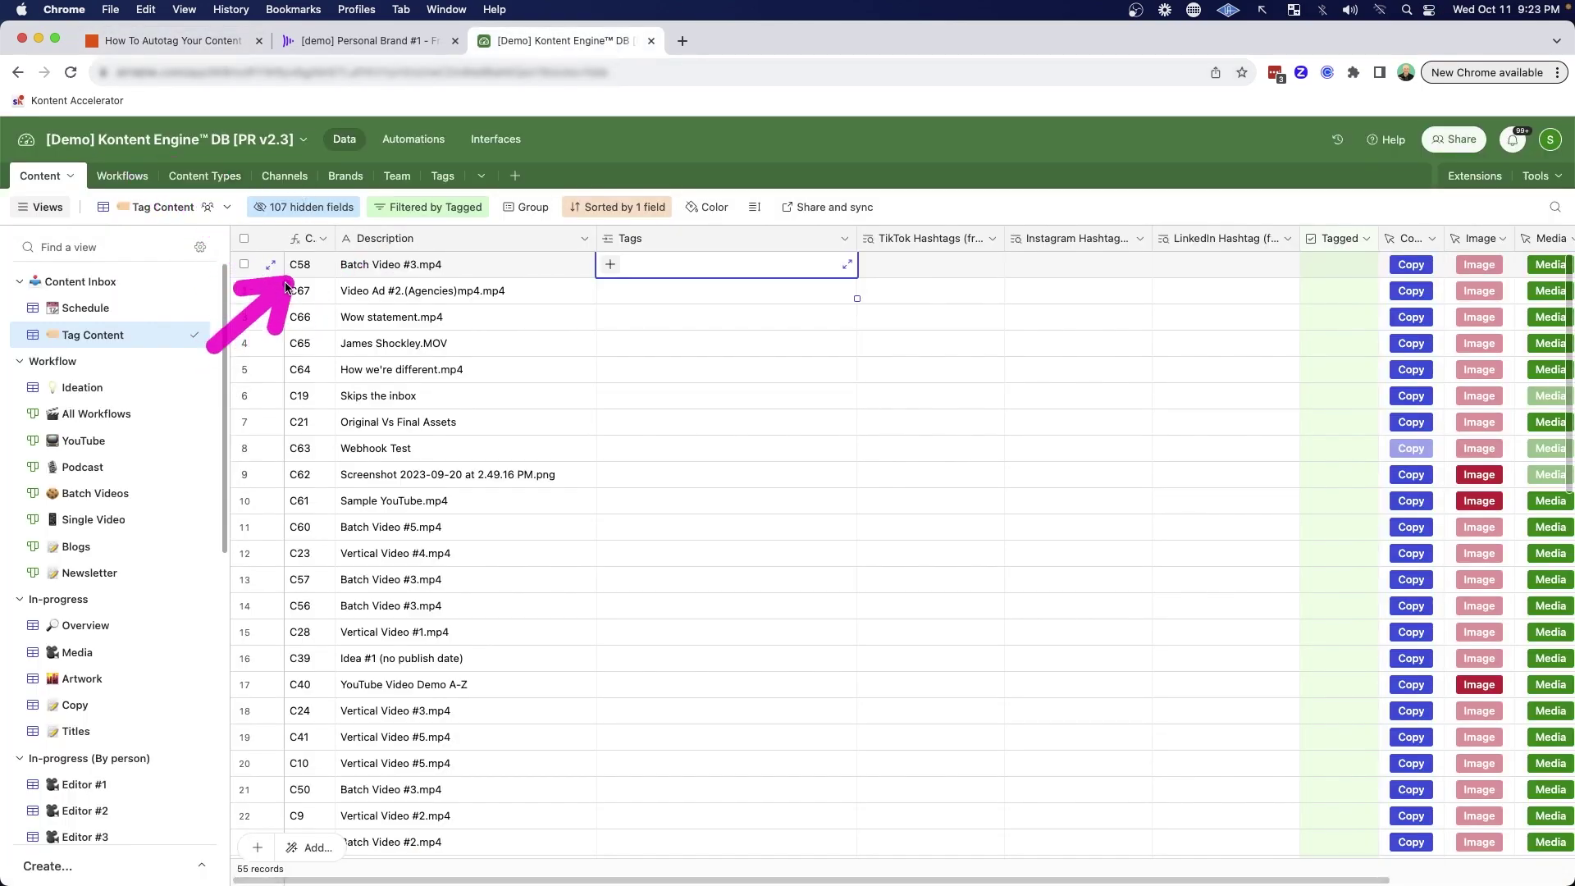
{"action": "left_click", "coordinate": [333, 41]}
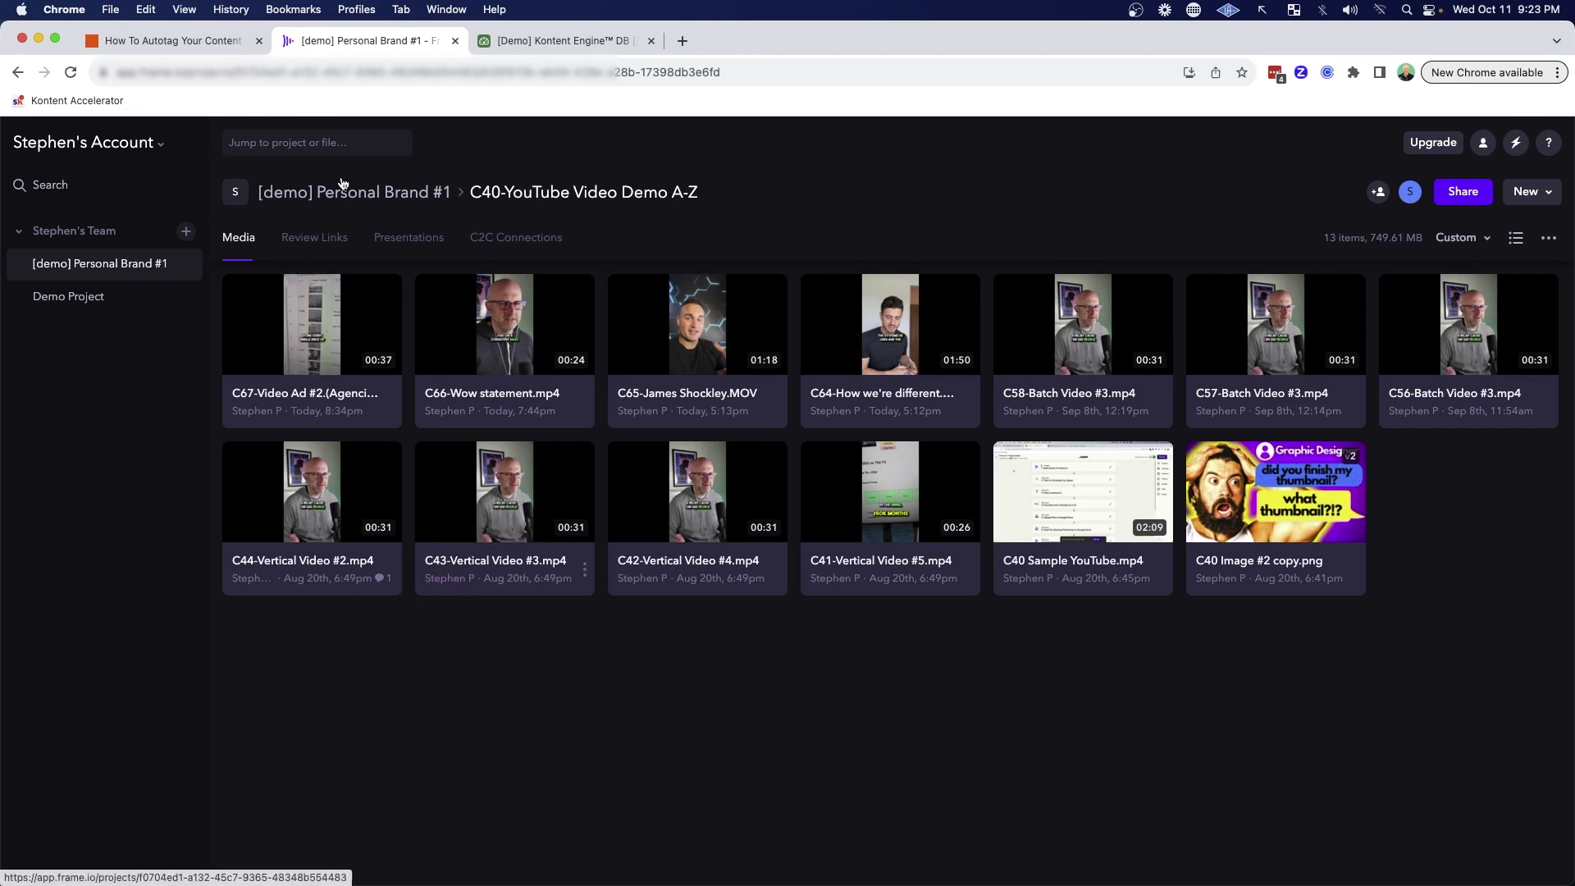
{"action": "left_click", "coordinate": [172, 41]}
{"action": "left_click_drag", "start_coordinate": [285, 342], "coordinate": [439, 284]}
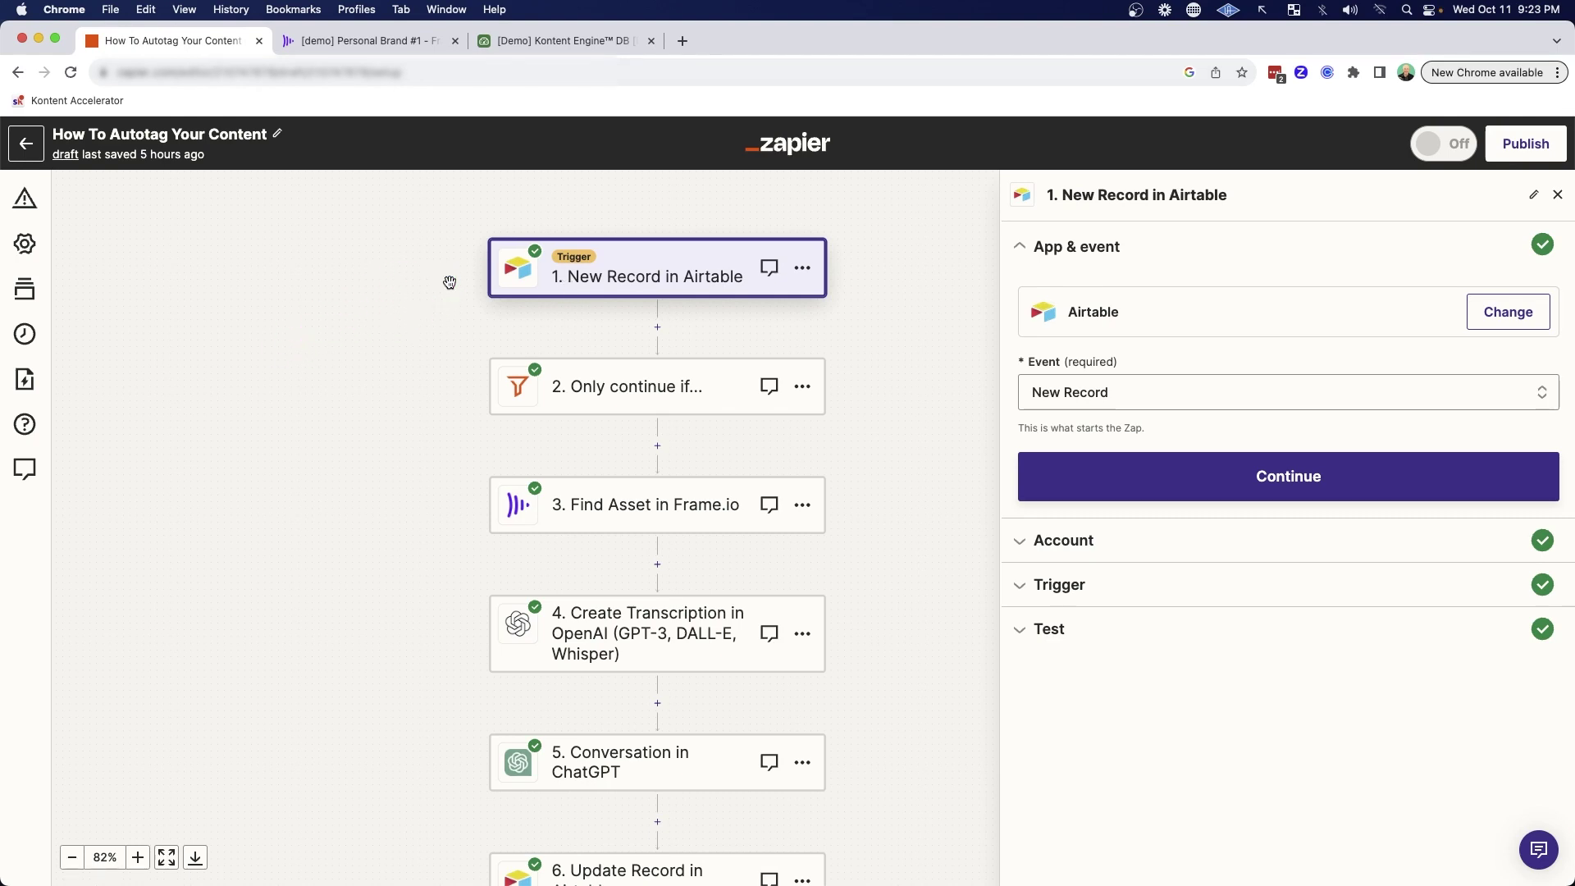
- Review step 2, the 'Only continue if...' MIME type filter
{"action": "mouse_move", "coordinate": [302, 384]}
{"action": "left_mouse_down"}
{"action": "mouse_move", "coordinate": [386, 440]}
{"action": "mouse_move", "coordinate": [454, 611]}
{"action": "left_mouse_up"}
{"action": "left_click", "coordinate": [509, 392]}
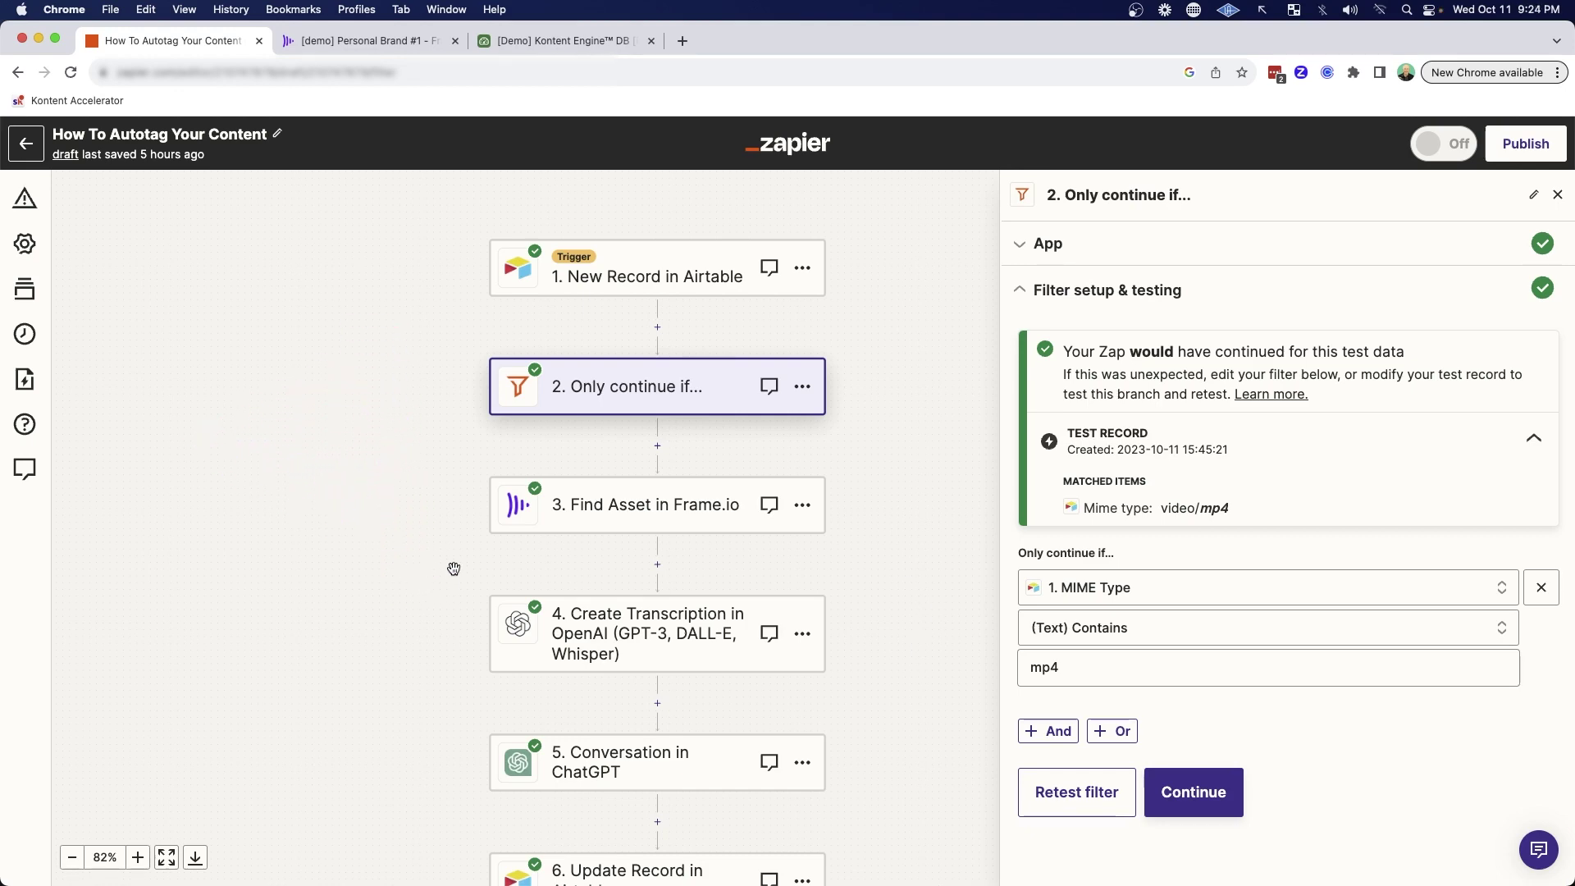
{"action": "scroll", "coordinate": [452, 567], "scroll_direction": "down", "scroll_amount": 1}
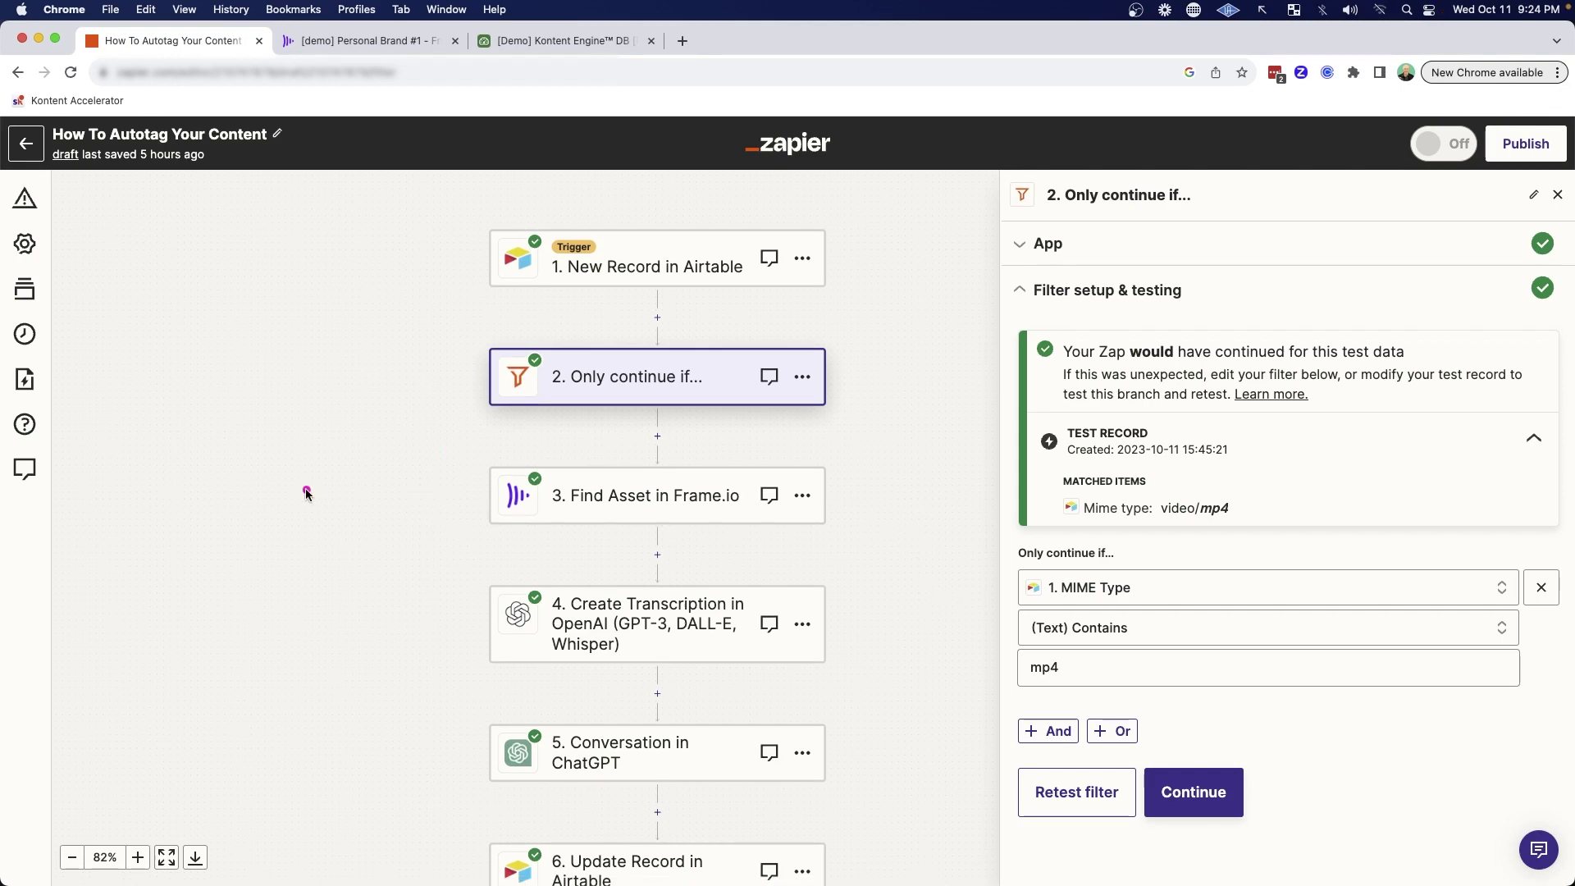
{"action": "left_click_drag", "start_coordinate": [304, 500], "coordinate": [449, 403]}
- Show step 3 Find Asset in Frame.io's settings, checking it against the Frame.io media tab
{"action": "left_click", "coordinate": [509, 492]}
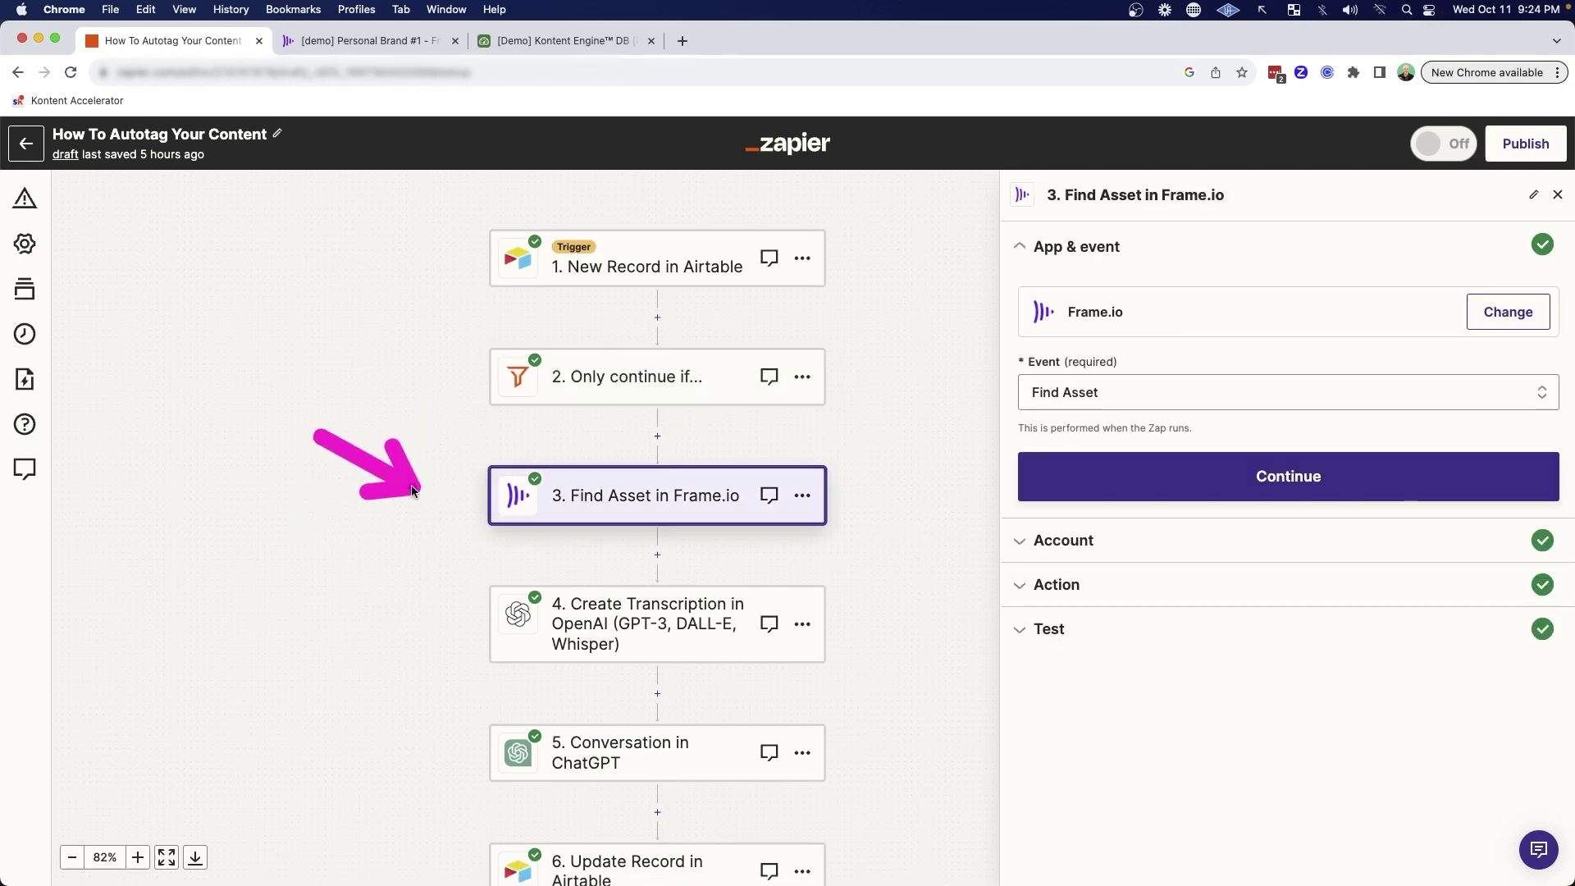
{"action": "left_click_drag", "start_coordinate": [292, 336], "coordinate": [468, 248]}
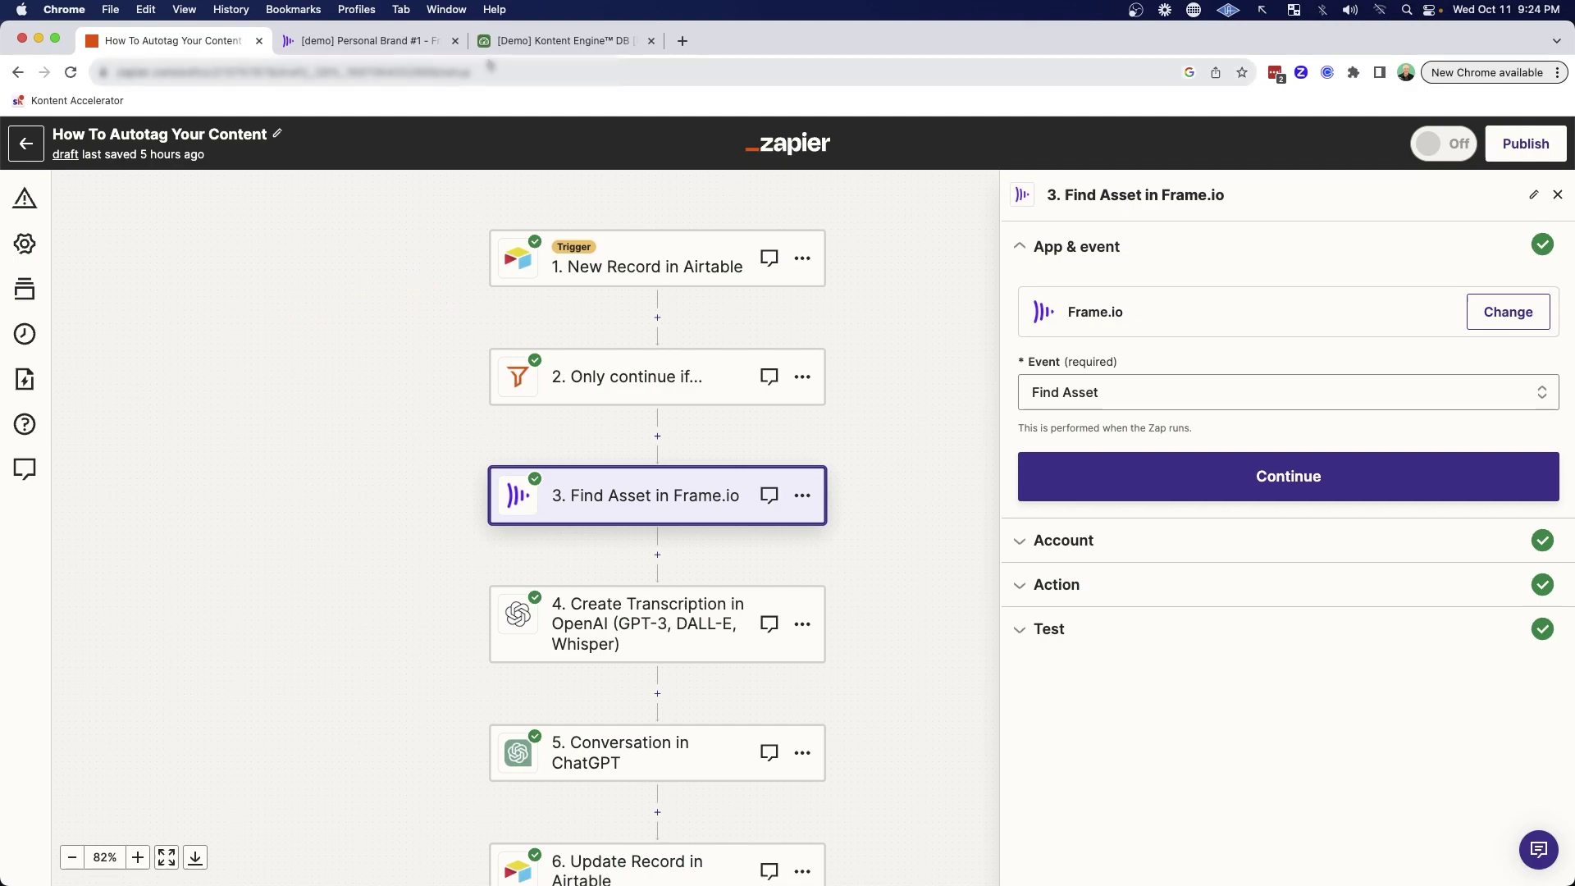
{"action": "left_click", "coordinate": [431, 48]}
{"action": "left_click_drag", "start_coordinate": [502, 558], "coordinate": [418, 443]}
{"action": "key", "text": "ctrl+shift+Tab"}
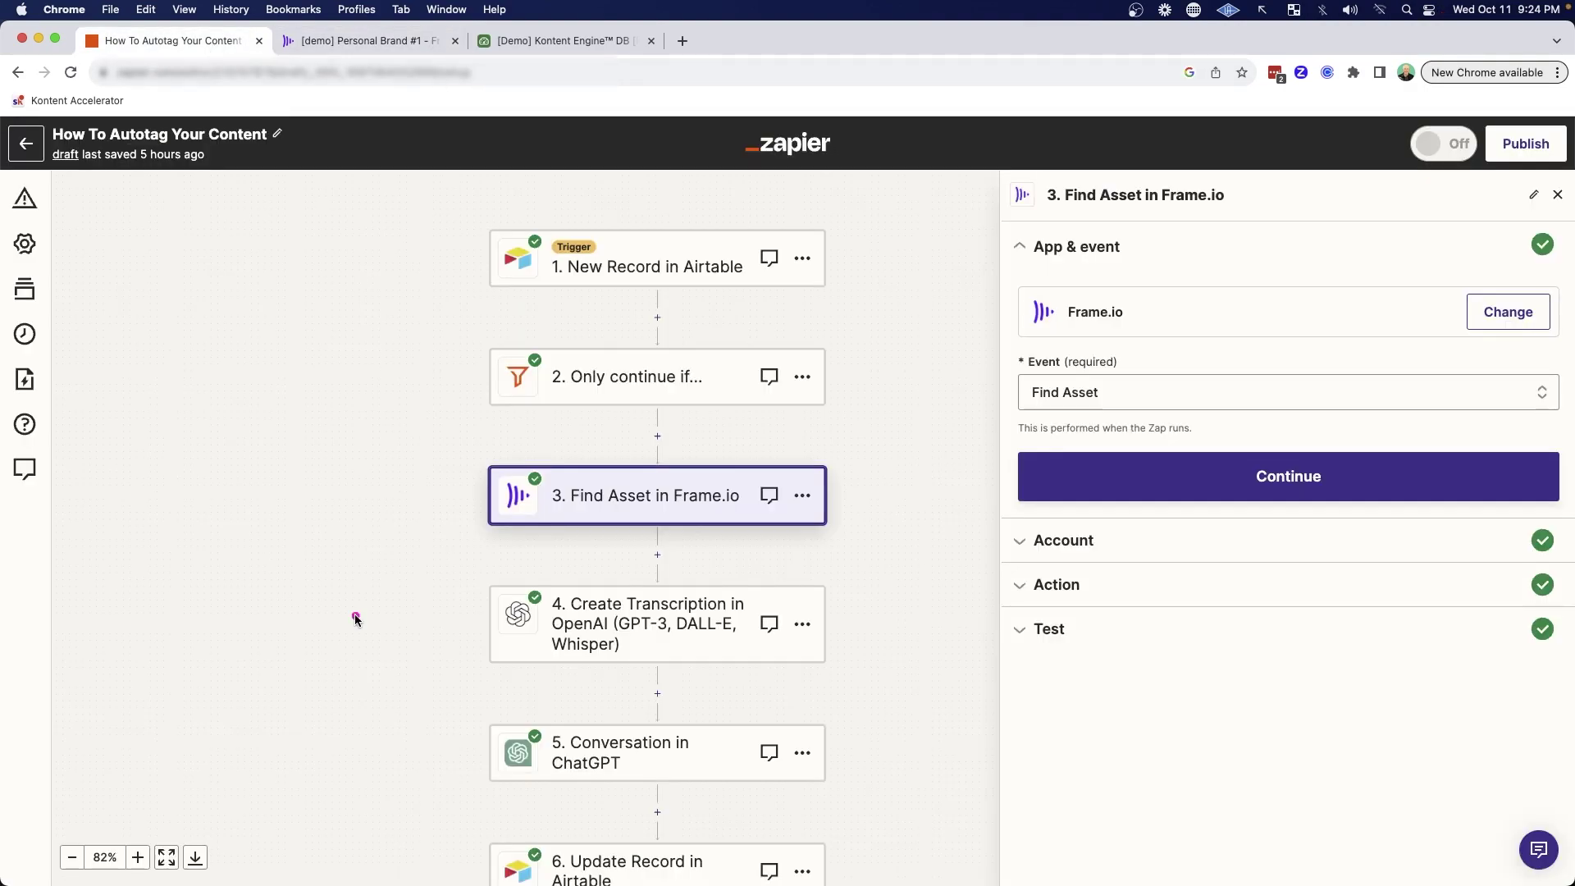
{"action": "left_click_drag", "start_coordinate": [267, 567], "coordinate": [442, 778]}
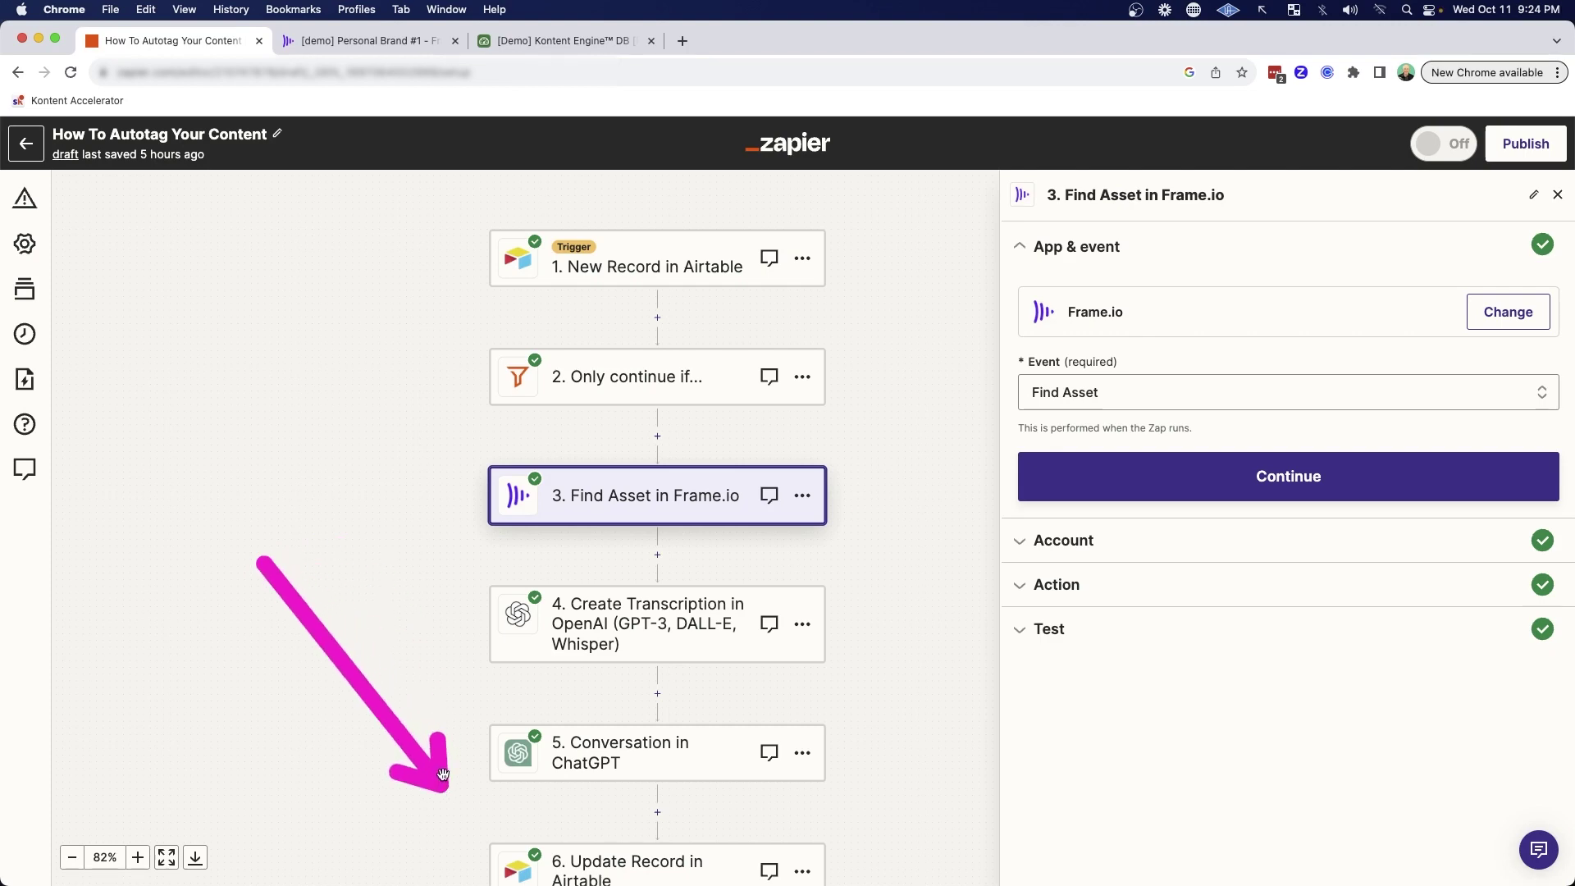
{"action": "left_click_drag", "start_coordinate": [282, 578], "coordinate": [421, 600]}
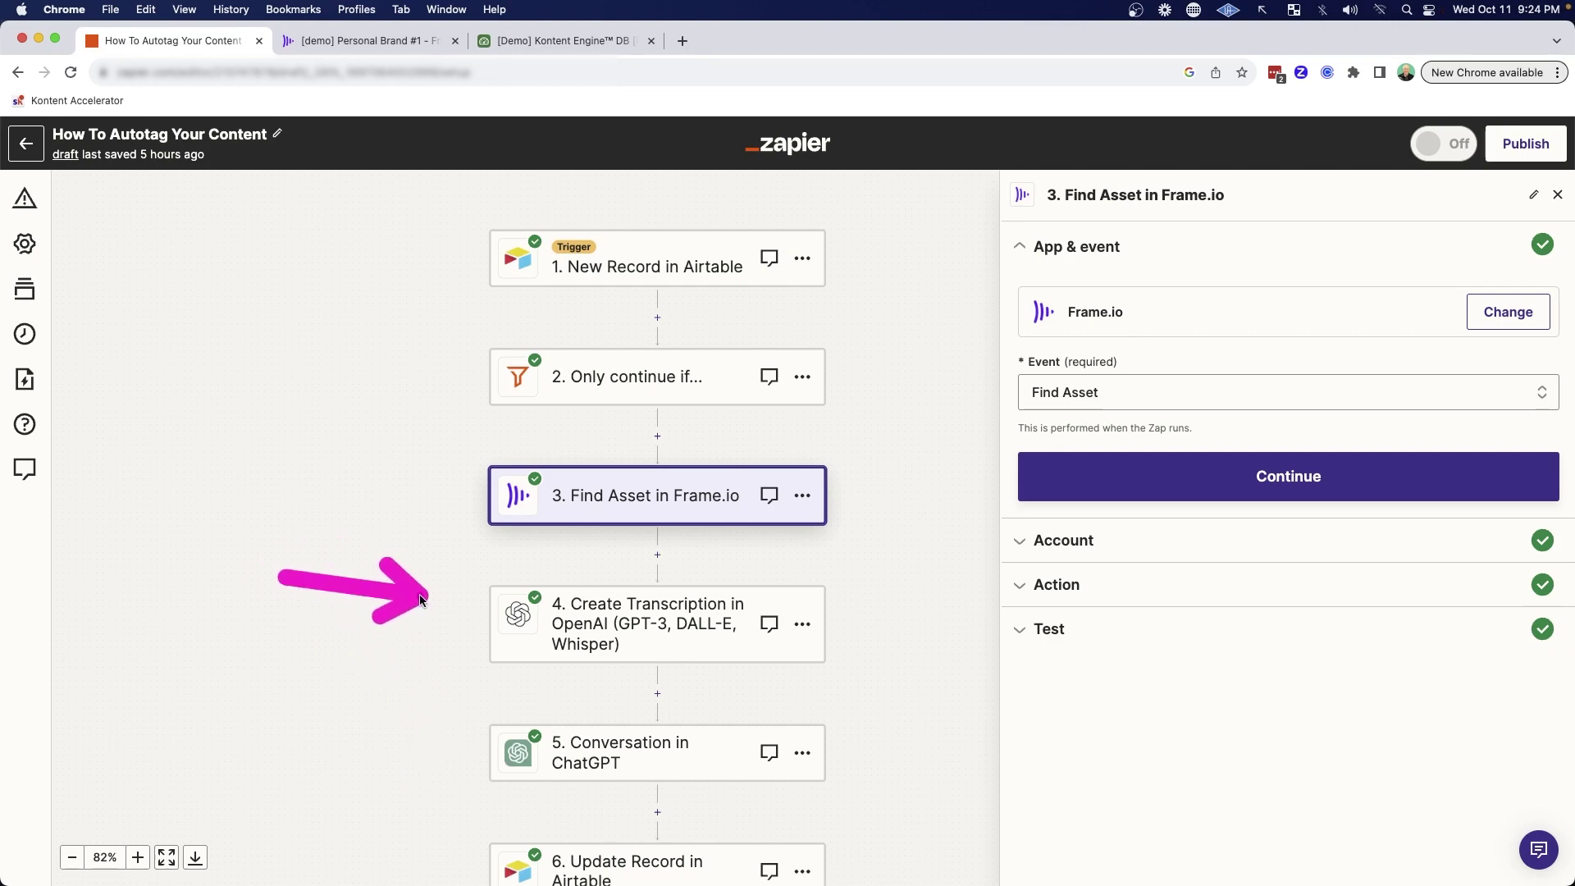
- Show Create Transcription in OpenAI's action fields: File mapped to Frame.io's Downloads H 264 360, response format Text
{"action": "left_click", "coordinate": [640, 624]}
{"action": "left_click", "coordinate": [1080, 589]}
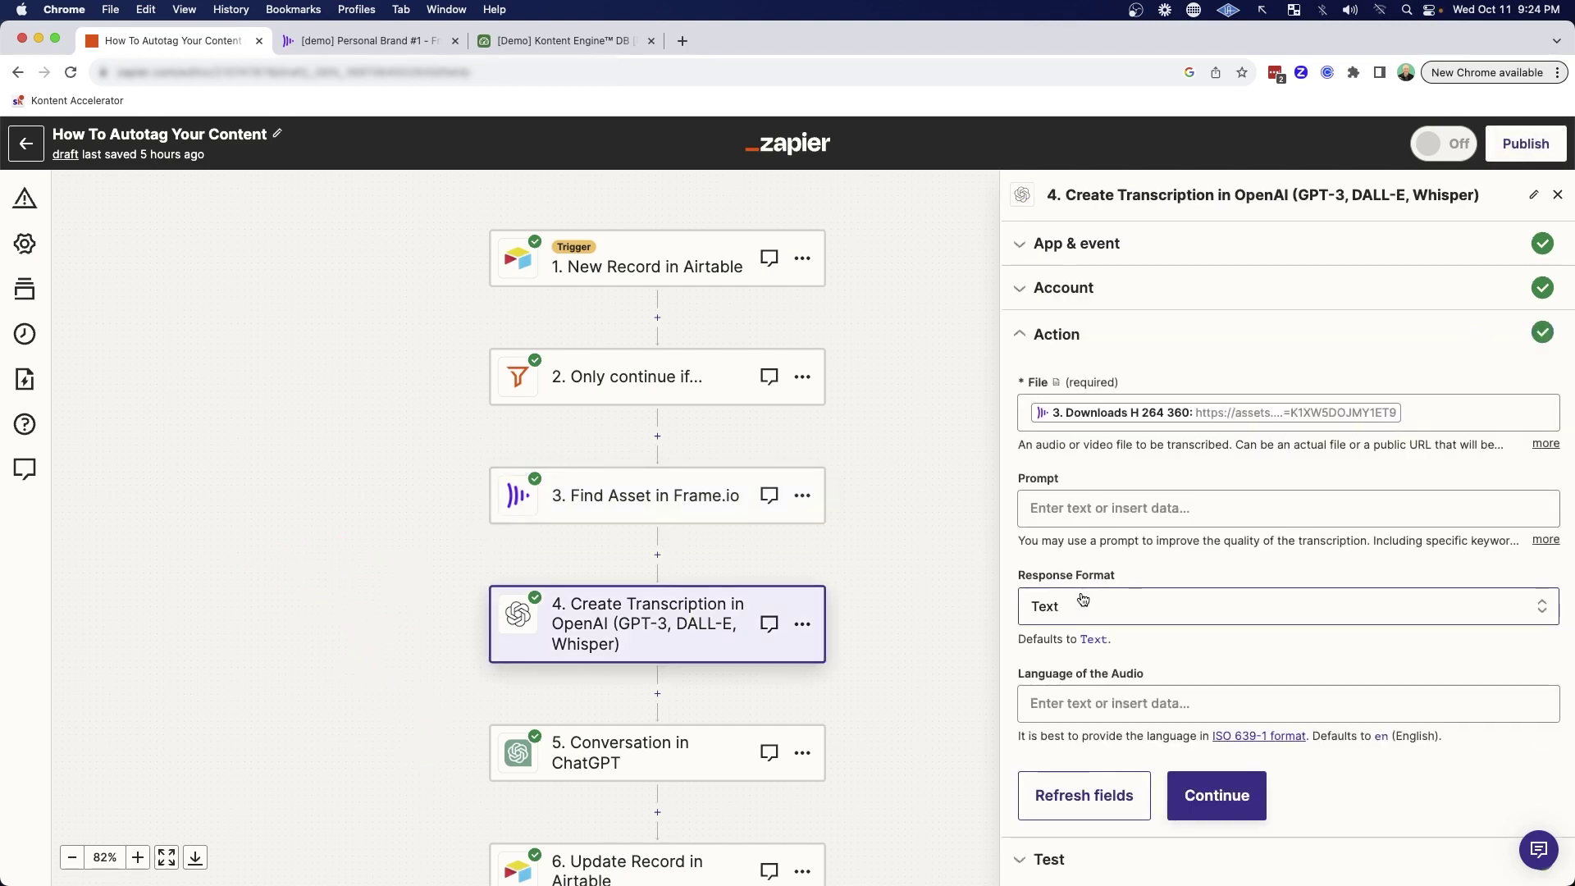
{"action": "left_click_drag", "start_coordinate": [857, 435], "coordinate": [971, 425]}
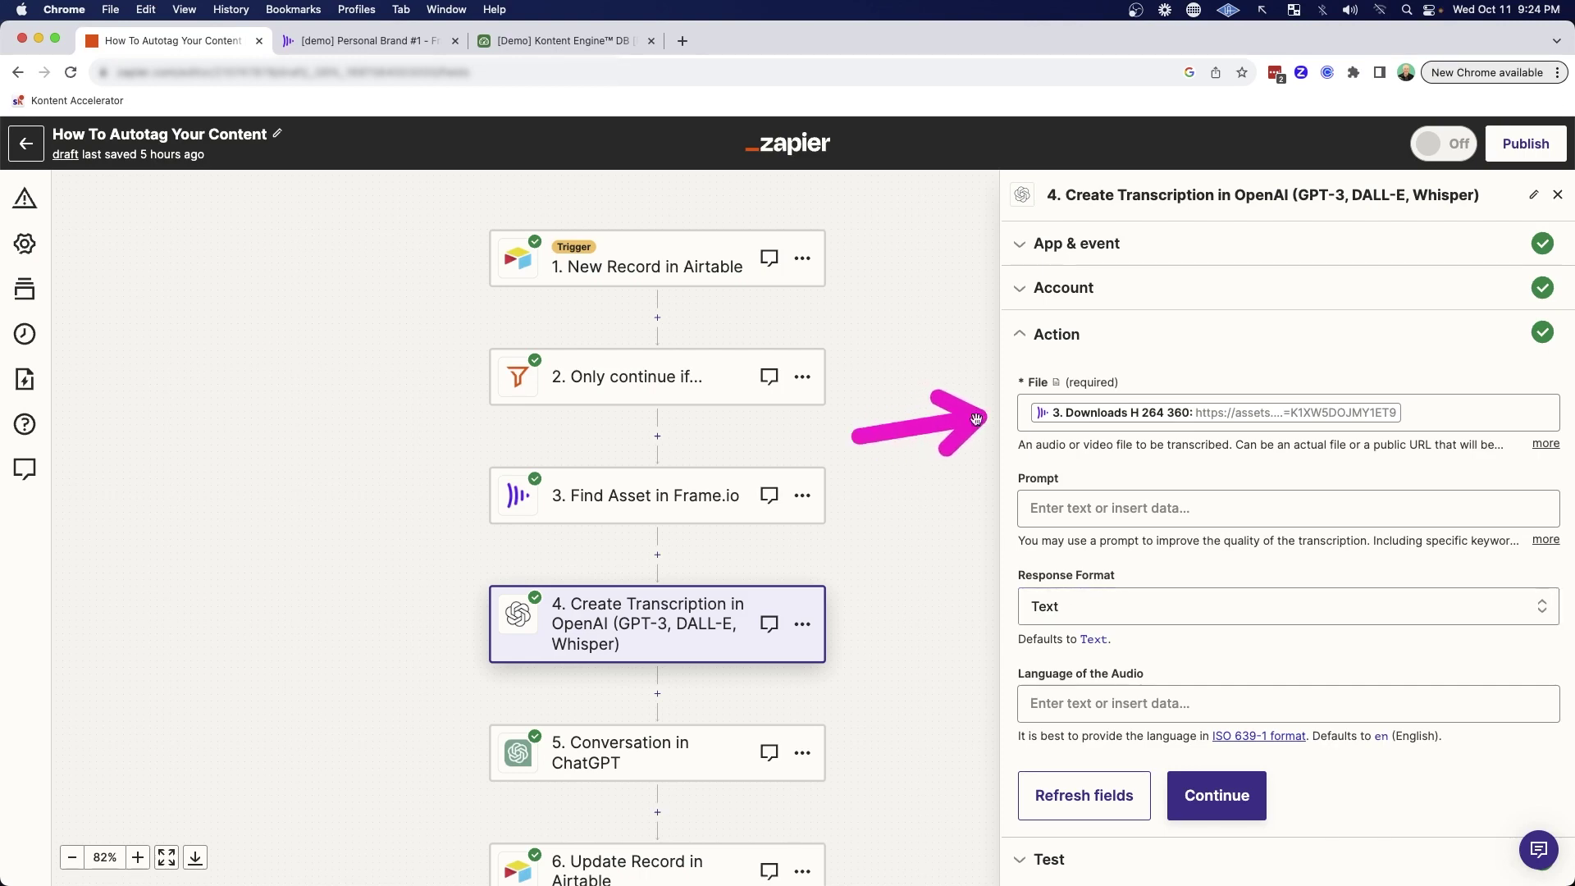
{"action": "left_click_drag", "start_coordinate": [325, 498], "coordinate": [457, 502]}
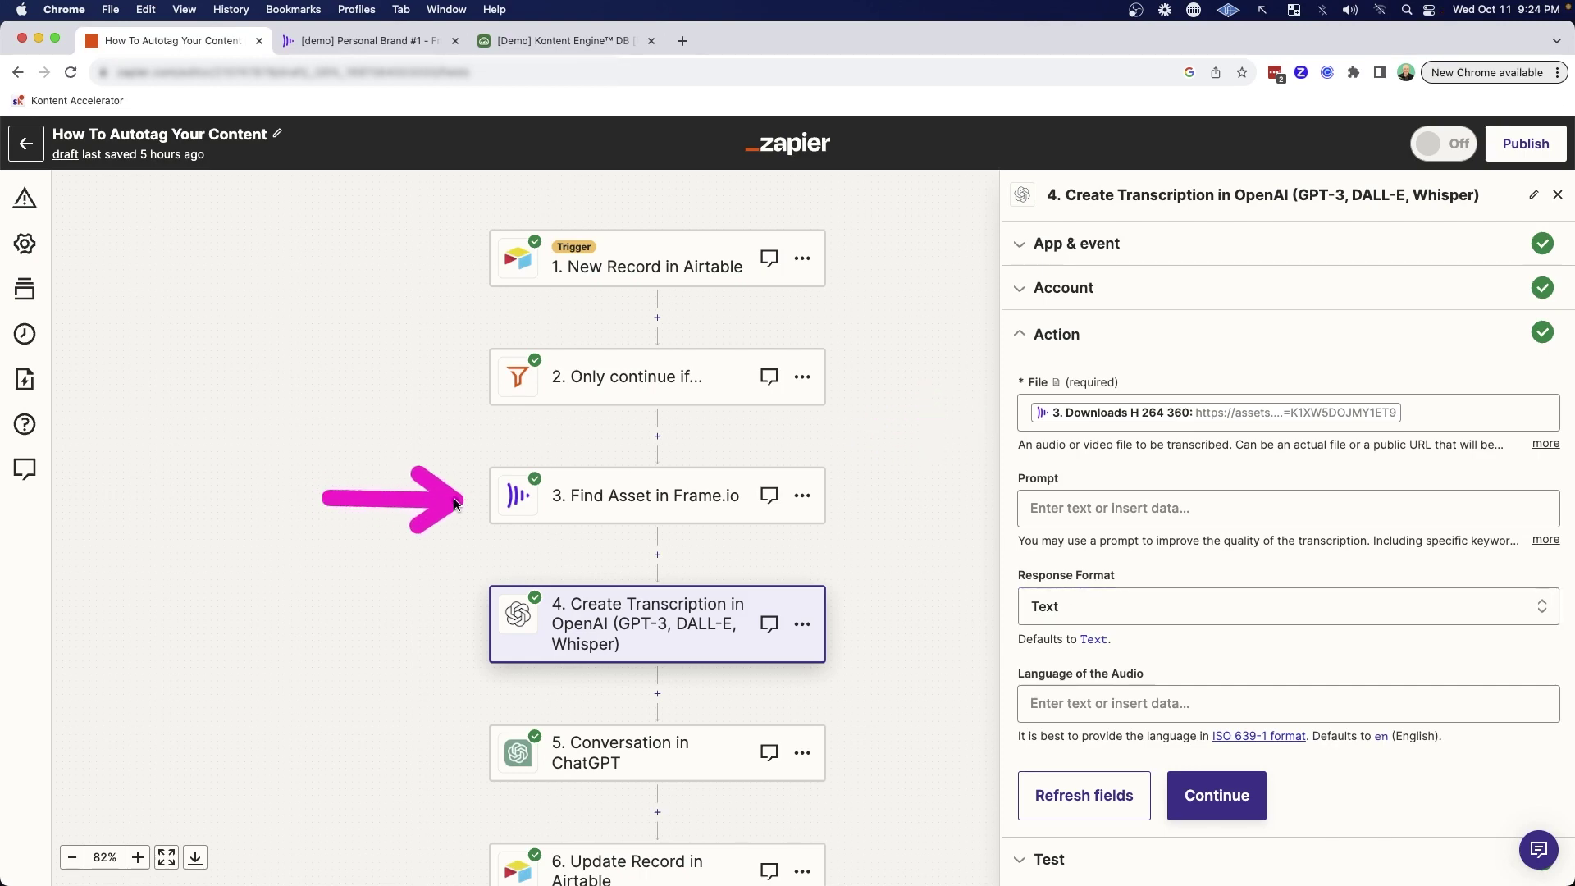
{"action": "left_click_drag", "start_coordinate": [359, 527], "coordinate": [455, 594]}
{"action": "mouse_move", "coordinate": [309, 567]}
{"action": "left_mouse_down"}
{"action": "mouse_move", "coordinate": [440, 589]}
{"action": "mouse_move", "coordinate": [448, 605]}
{"action": "left_mouse_up"}
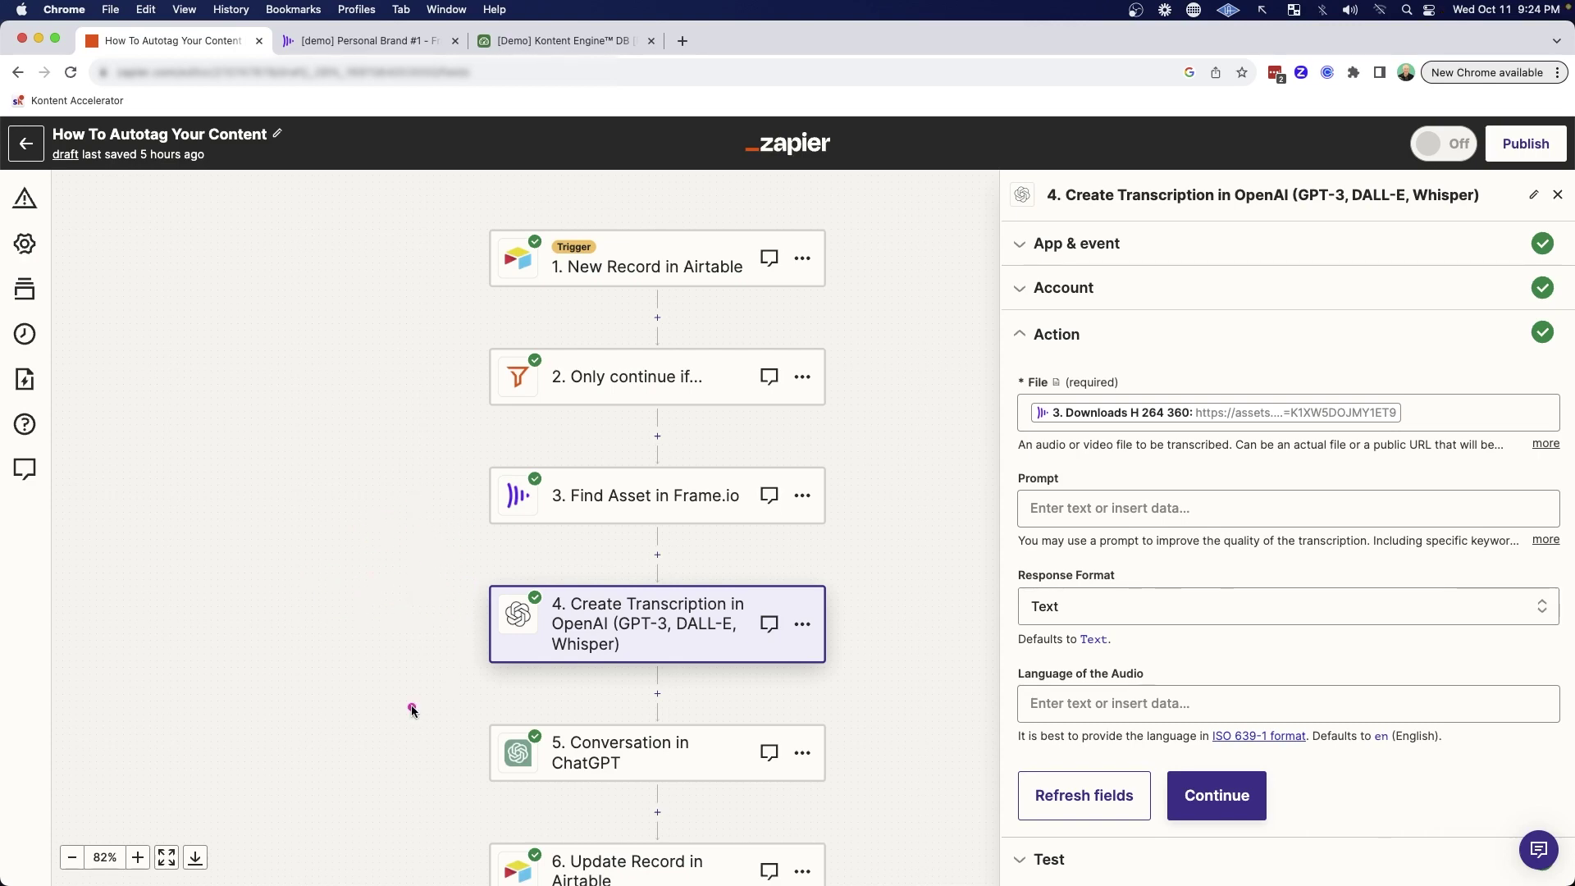
{"action": "left_click_drag", "start_coordinate": [410, 710], "coordinate": [517, 669]}
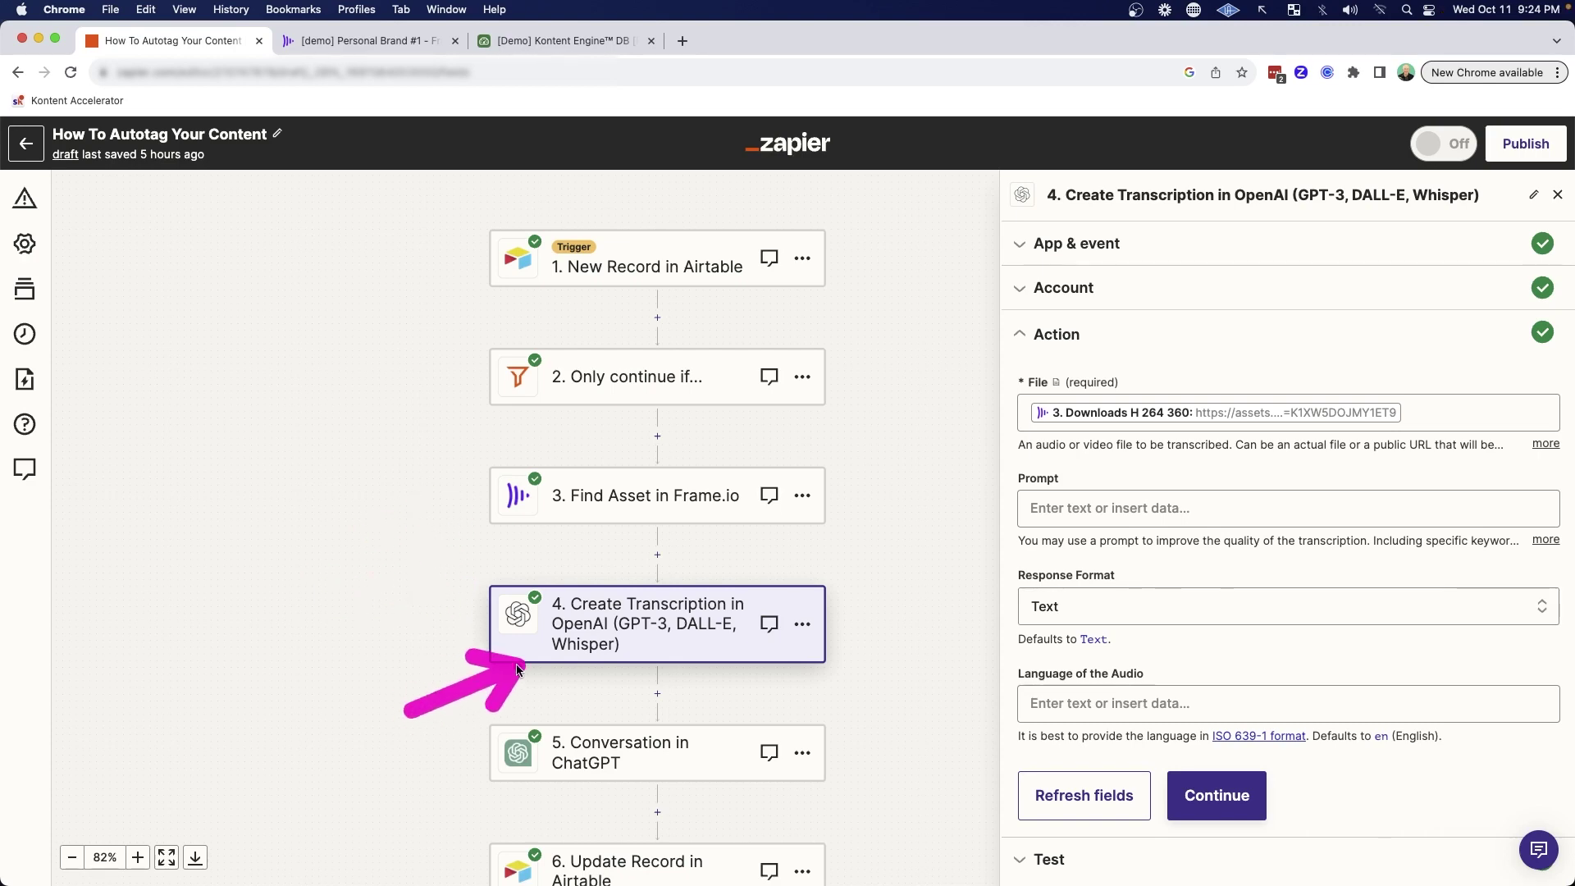
{"action": "left_click", "coordinate": [1543, 444]}
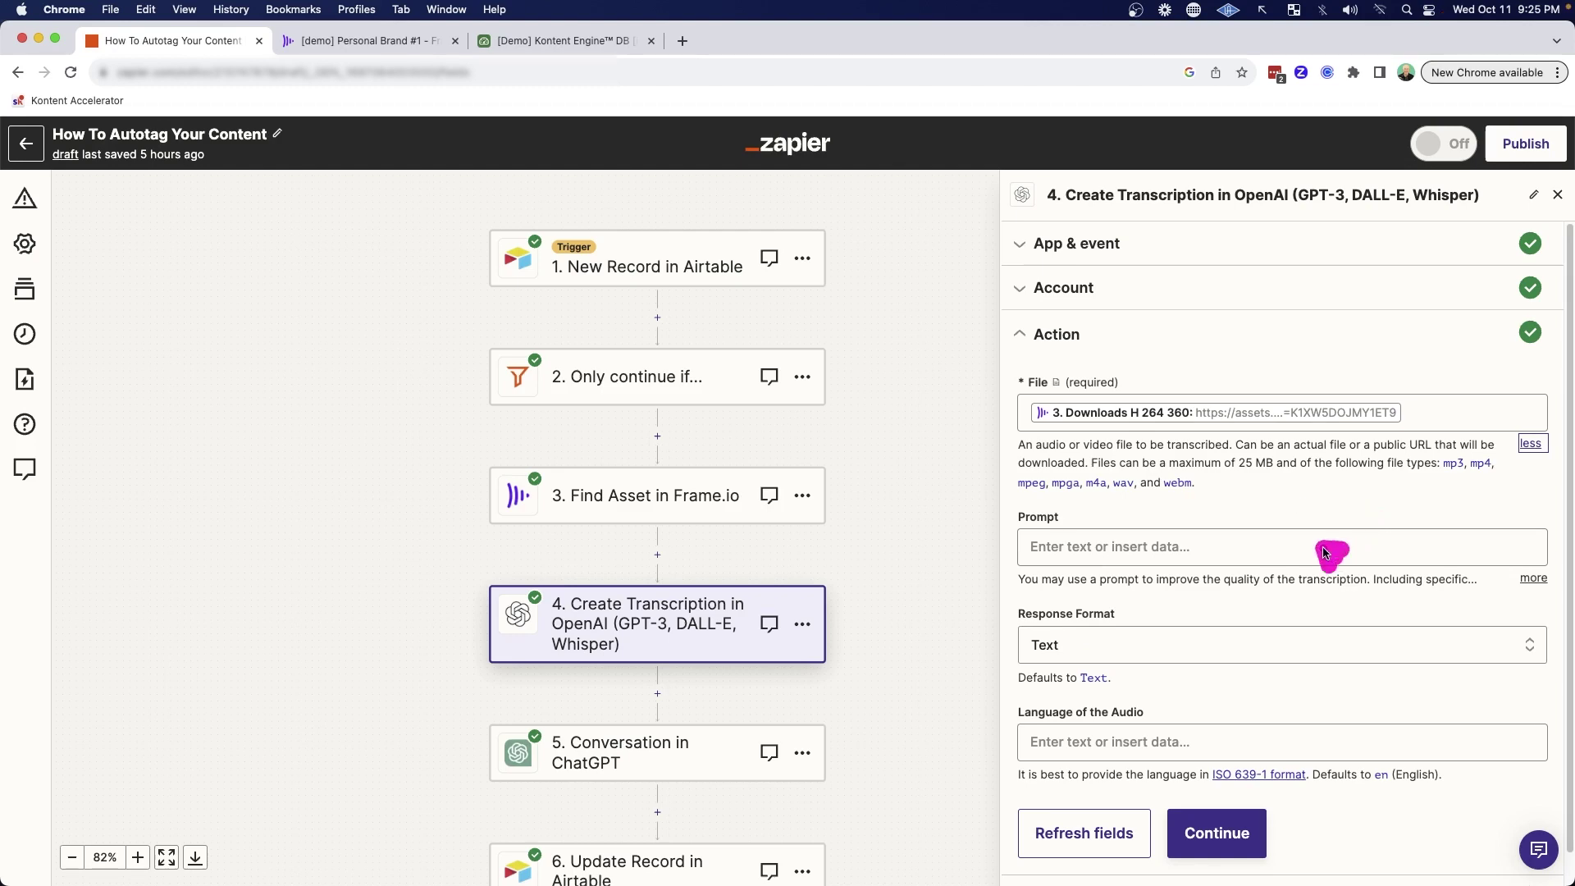
{"action": "left_click_drag", "start_coordinate": [1311, 544], "coordinate": [1261, 489]}
{"action": "left_click_drag", "start_coordinate": [888, 375], "coordinate": [1011, 416]}
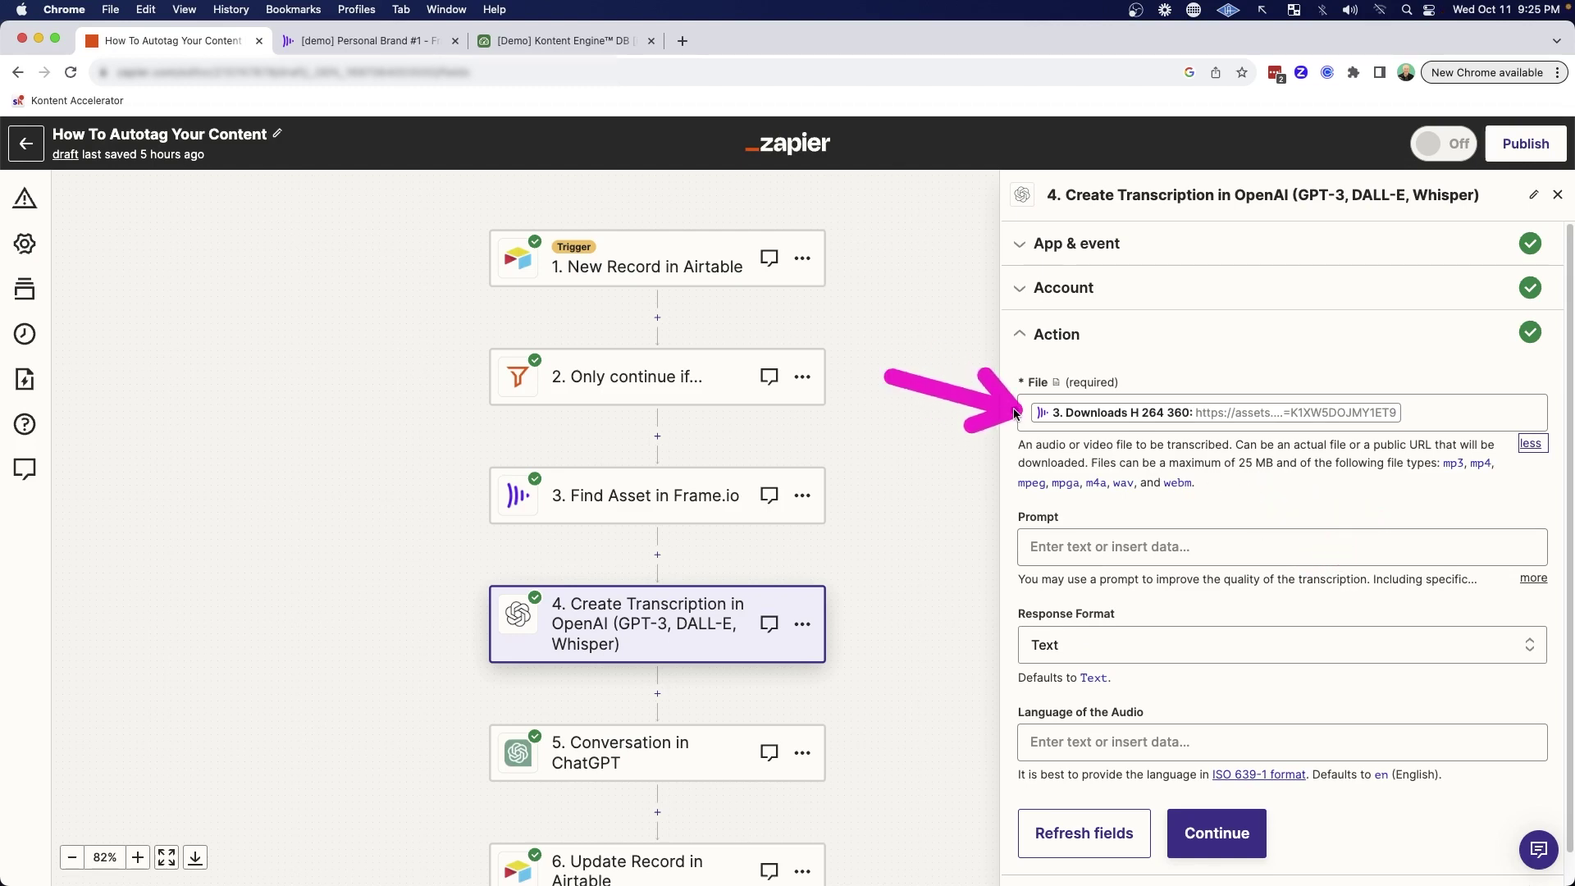
{"action": "key", "text": "ctrl+Tab"}
{"action": "right_click", "coordinate": [581, 408]}
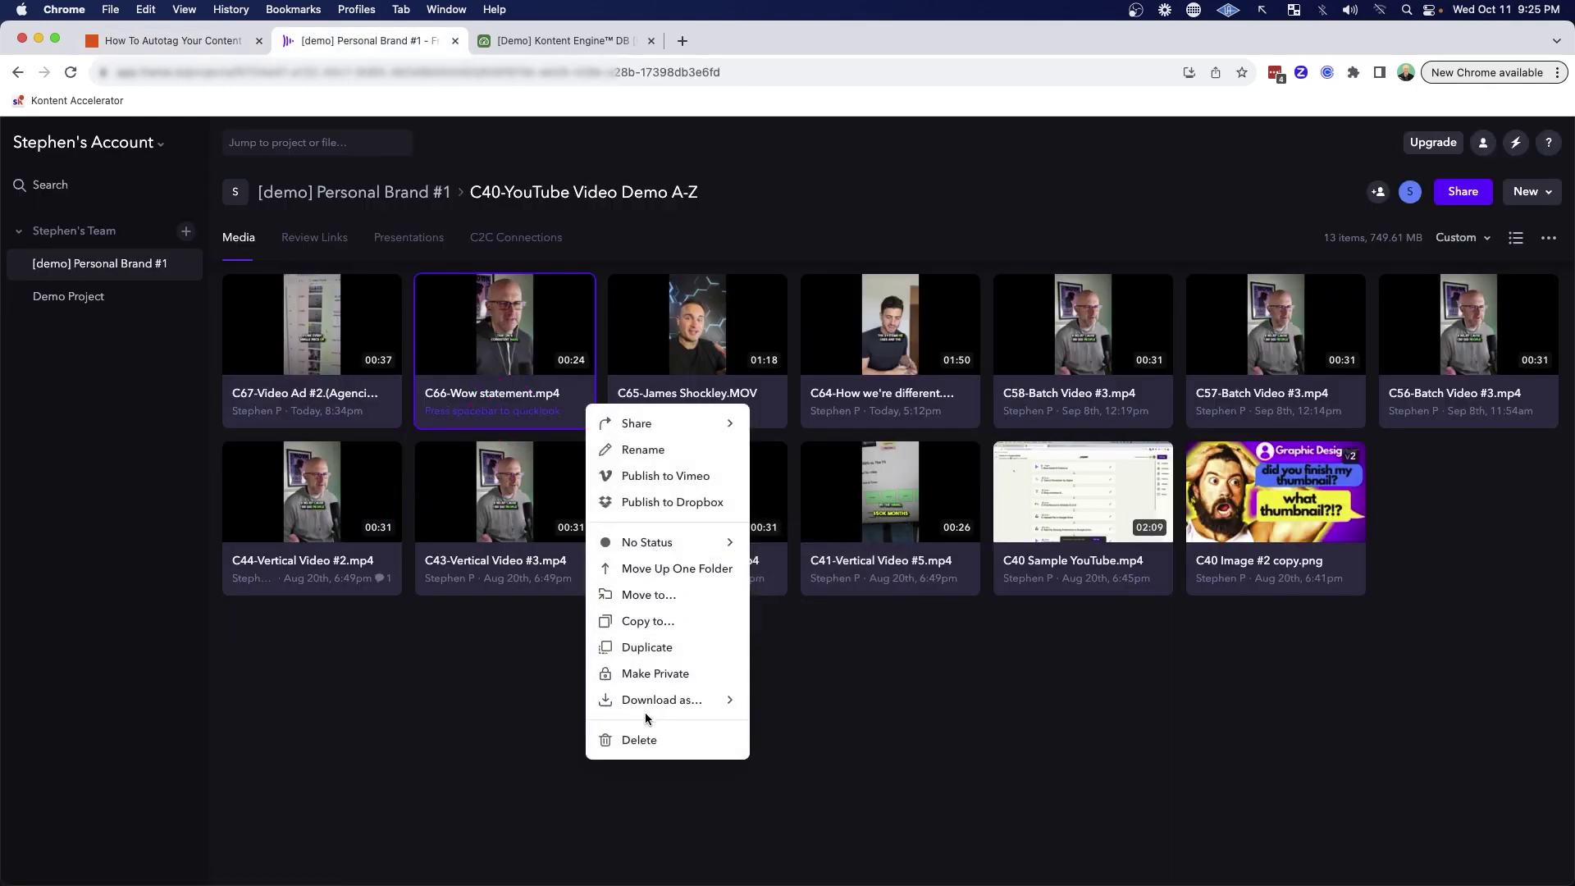
{"action": "mouse_move", "coordinate": [657, 711]}
{"action": "mouse_move", "coordinate": [1001, 502]}
{"action": "left_mouse_down"}
{"action": "mouse_move", "coordinate": [903, 552]}
{"action": "mouse_move", "coordinate": [853, 548]}
{"action": "mouse_move", "coordinate": [857, 711]}
{"action": "left_mouse_up"}
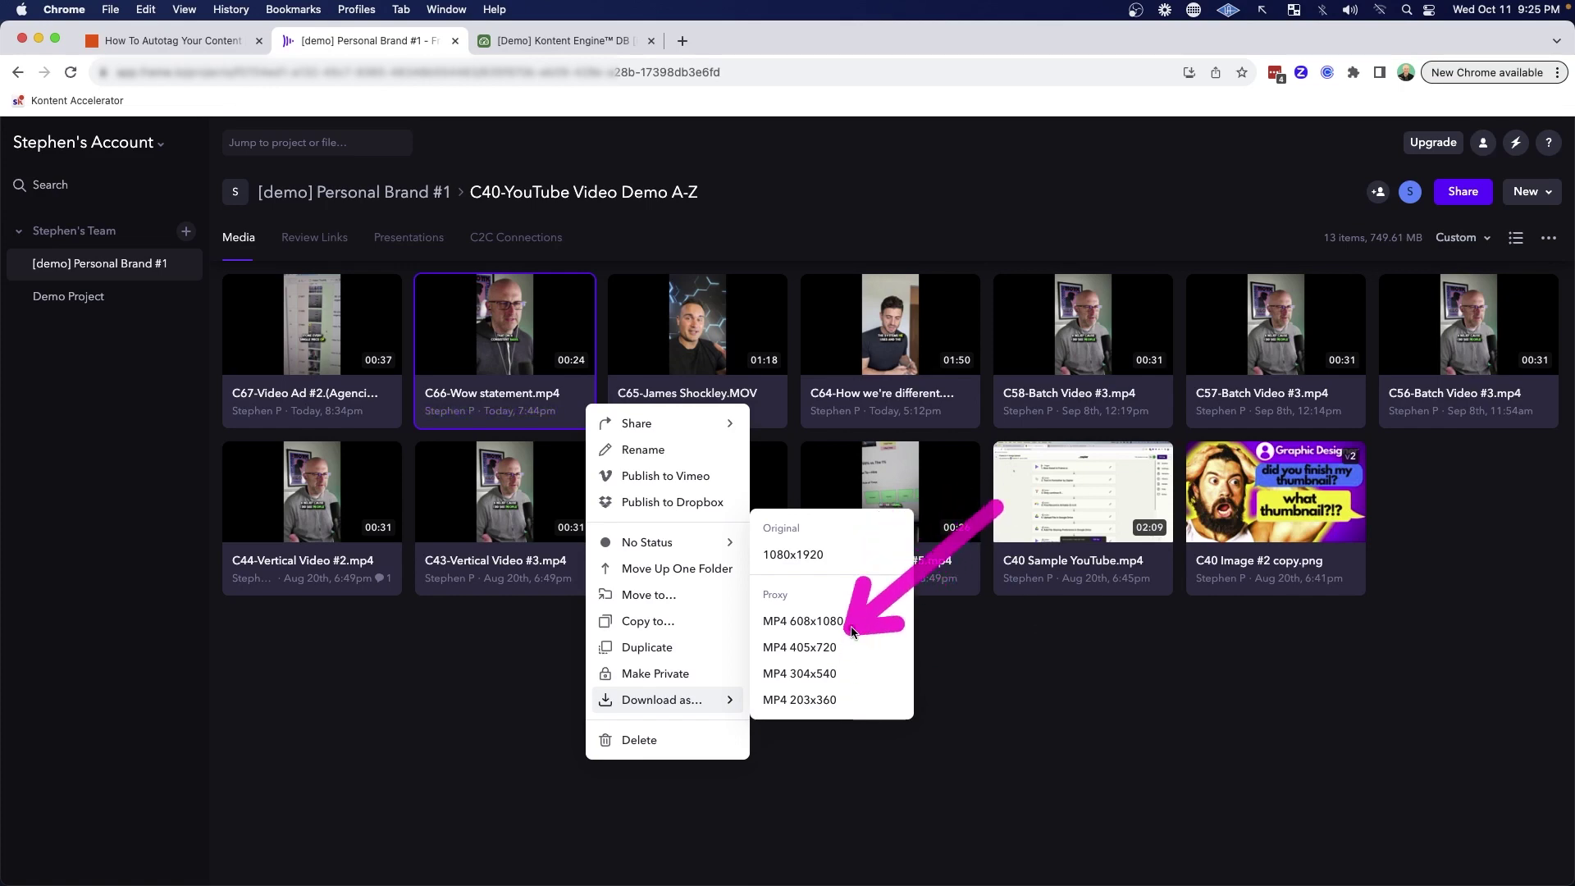
{"action": "key", "text": "ctrl+shift+Tab"}
{"action": "left_click_drag", "start_coordinate": [869, 400], "coordinate": [991, 418]}
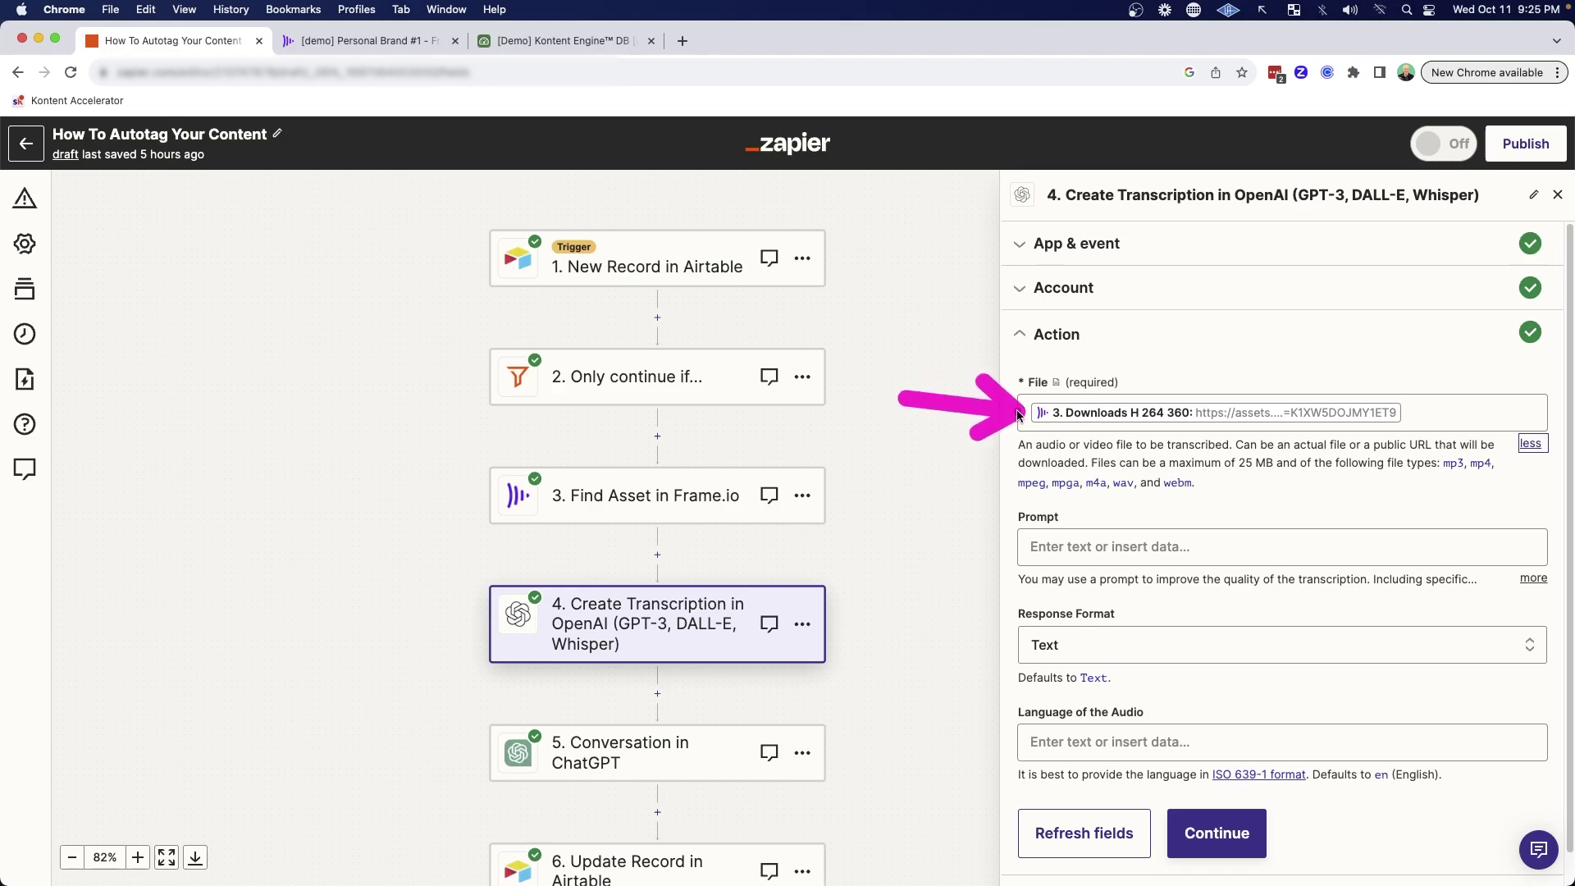
- Open step 5 Conversation in ChatGPT and expand its action settings to the gpt-4 User Message prompt
{"action": "scroll", "coordinate": [420, 513], "scroll_direction": "down", "scroll_amount": 3}
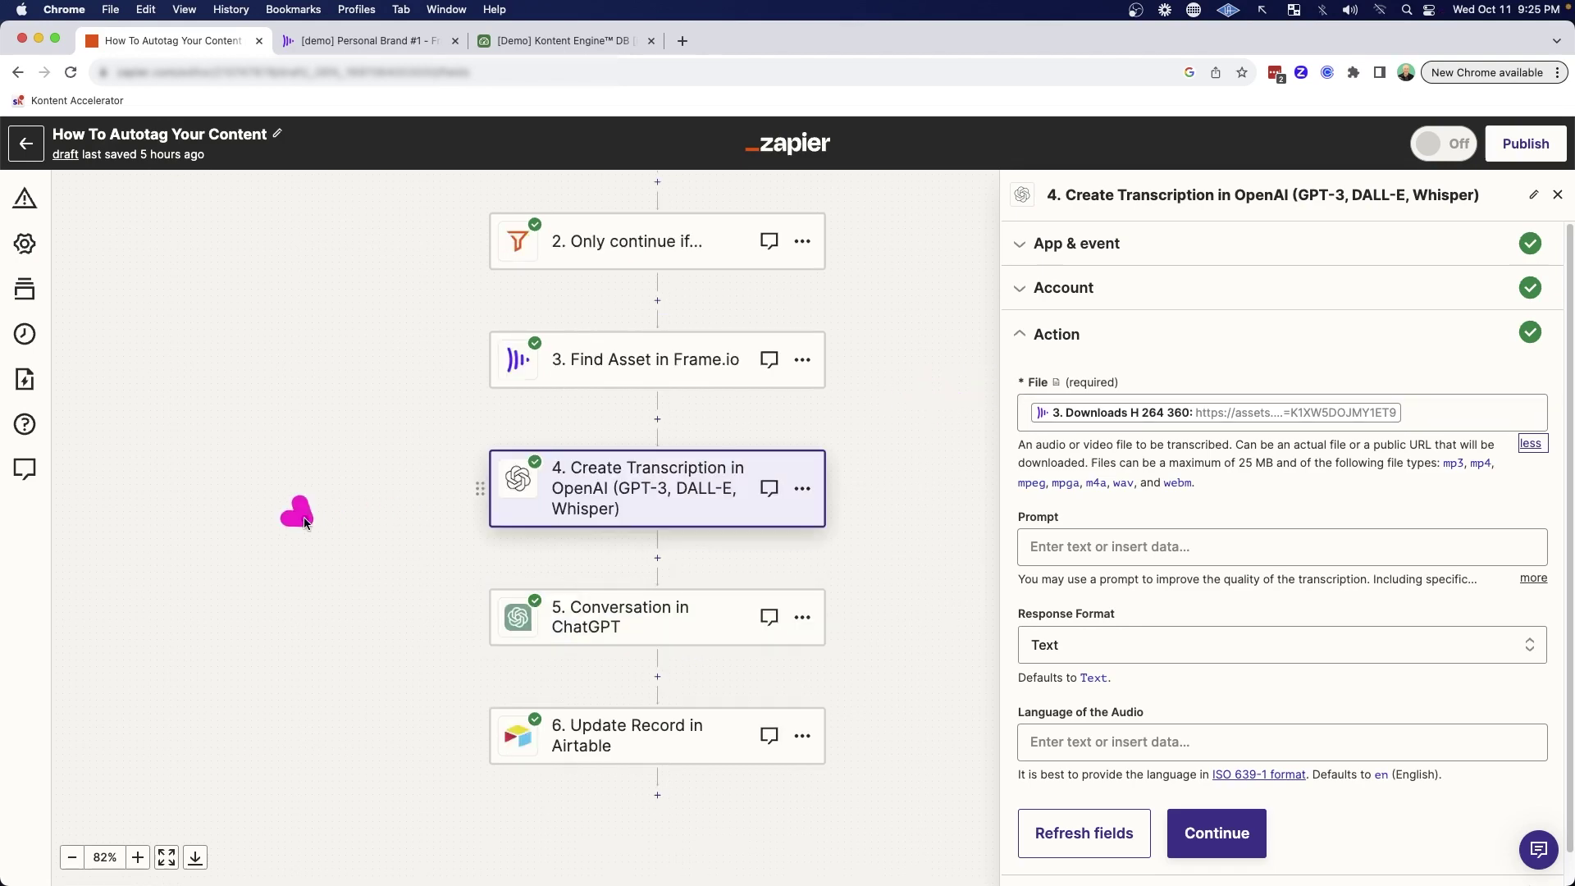
{"action": "left_click_drag", "start_coordinate": [309, 526], "coordinate": [472, 603]}
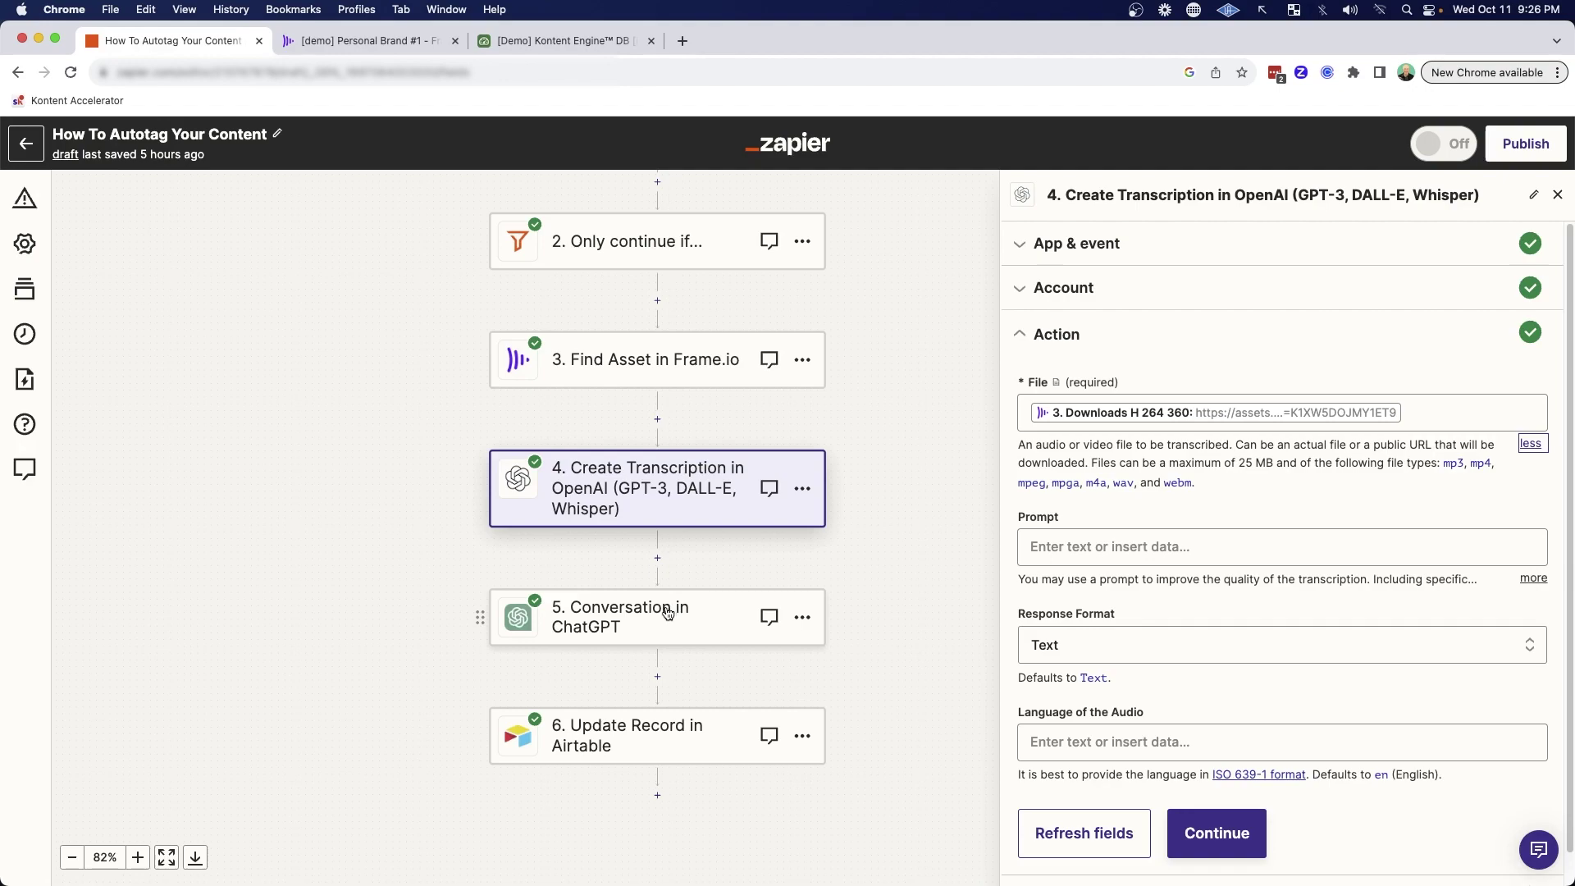
{"action": "left_click", "coordinate": [636, 628]}
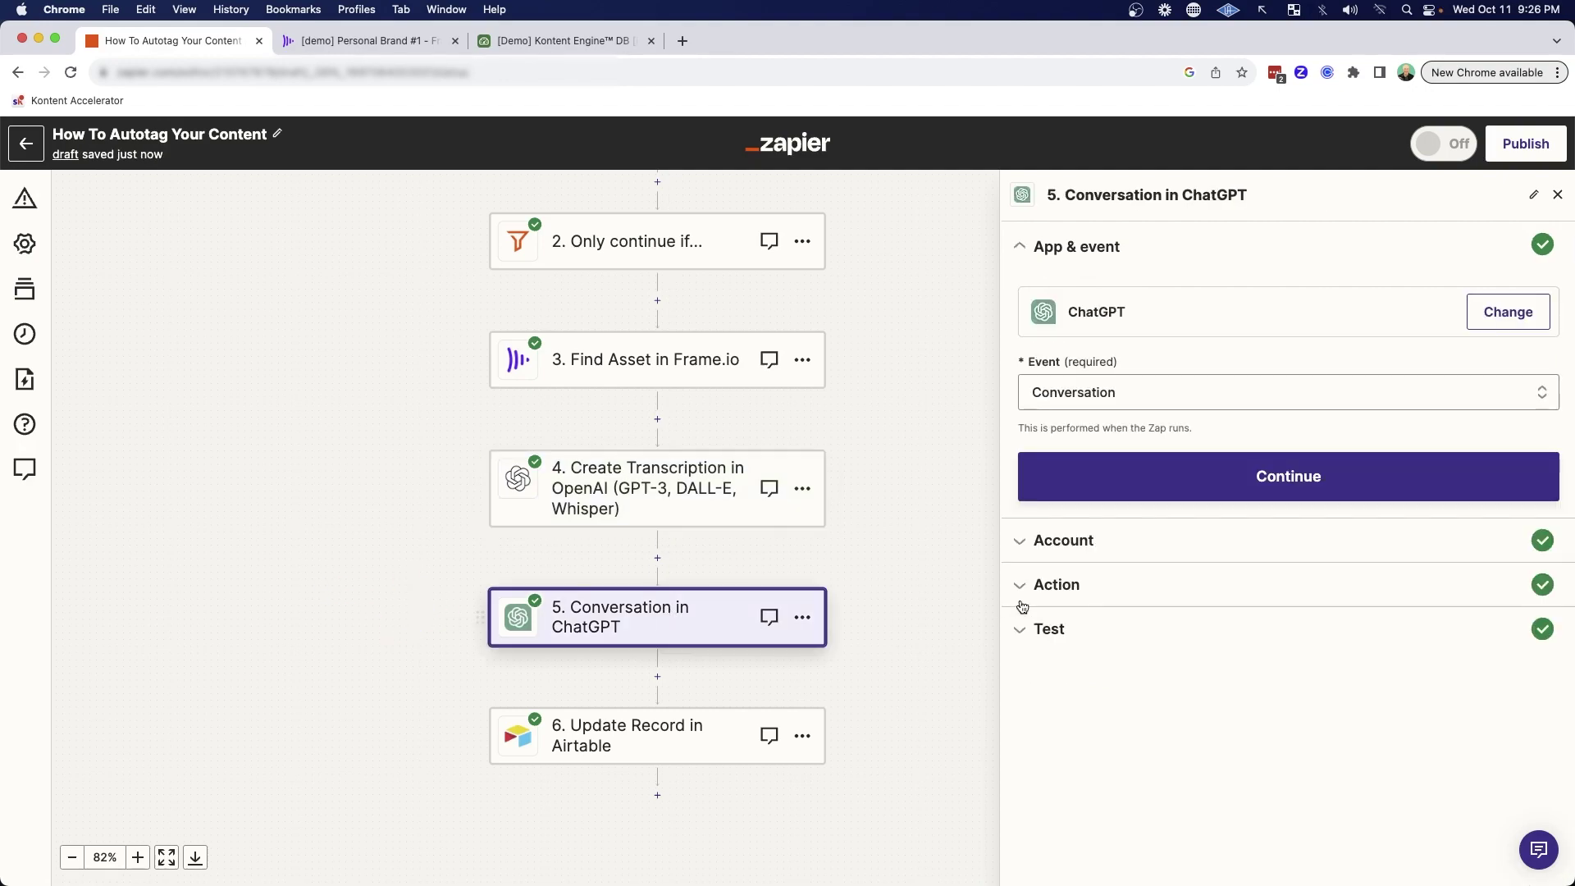
{"action": "left_click", "coordinate": [1078, 586]}
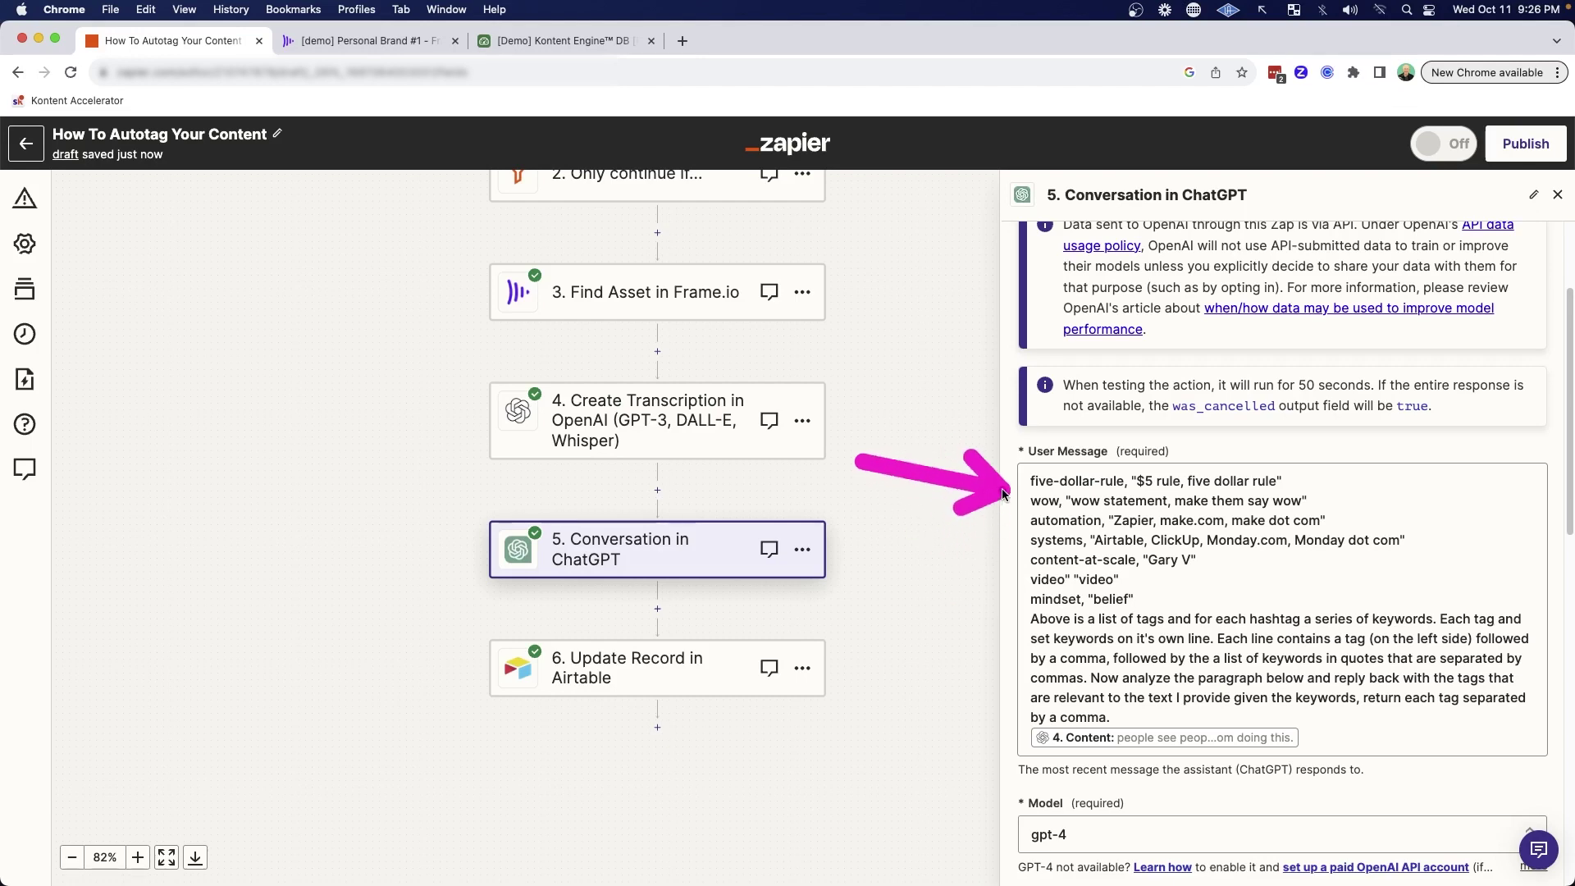
- Unhide the Calculation field in Airtable's Tags table to show each tag's quoted keyword line
{"action": "key", "text": "super+3"}
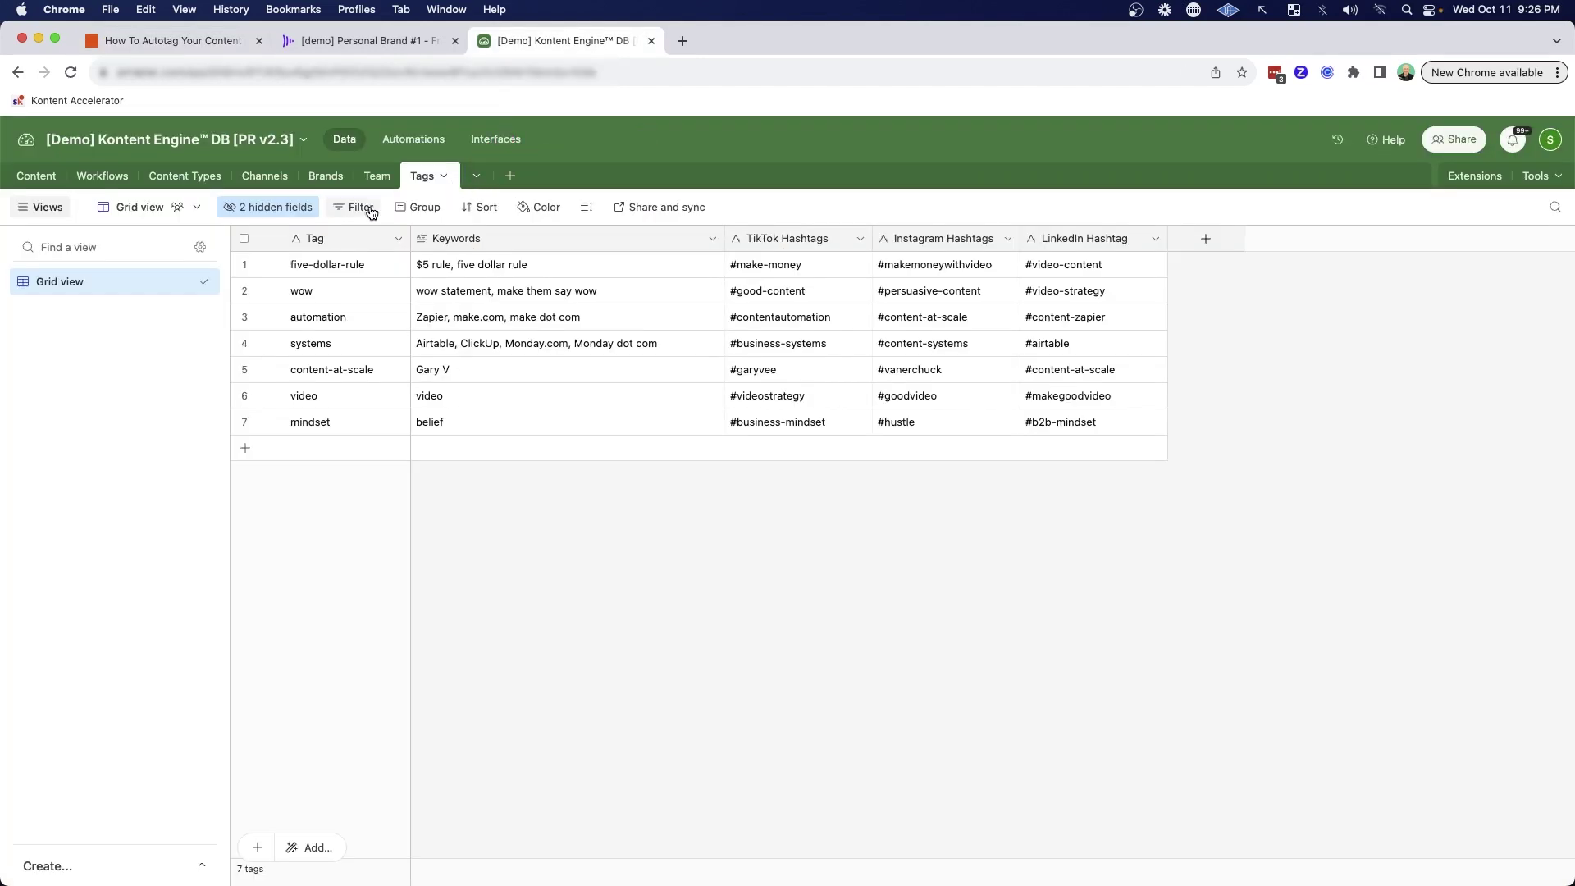
{"action": "left_click", "coordinate": [313, 212]}
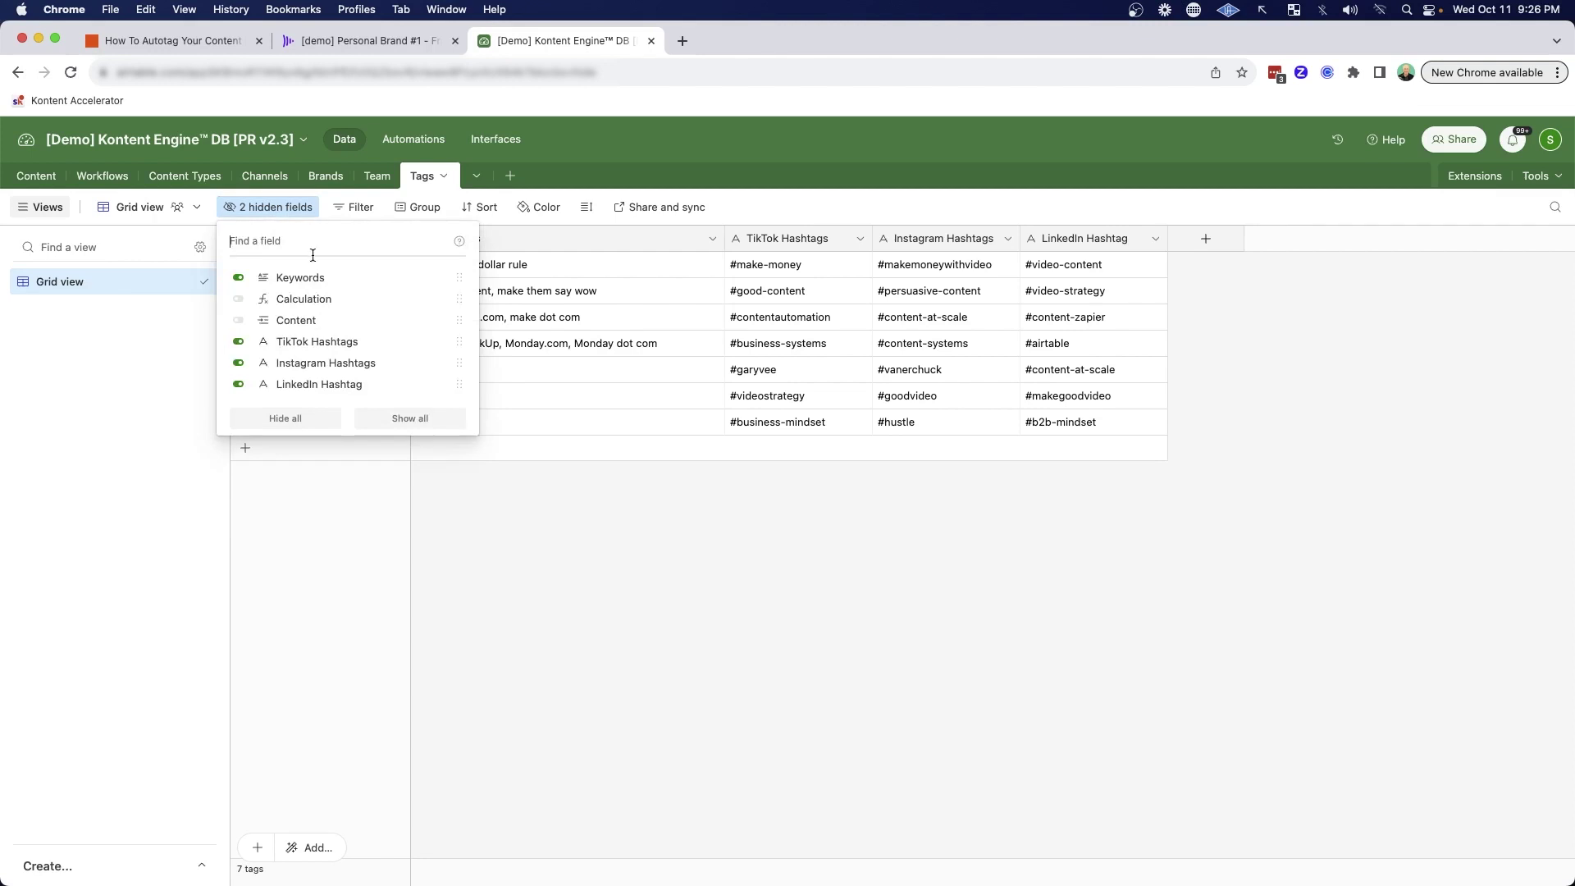
{"action": "left_click", "coordinate": [238, 300]}
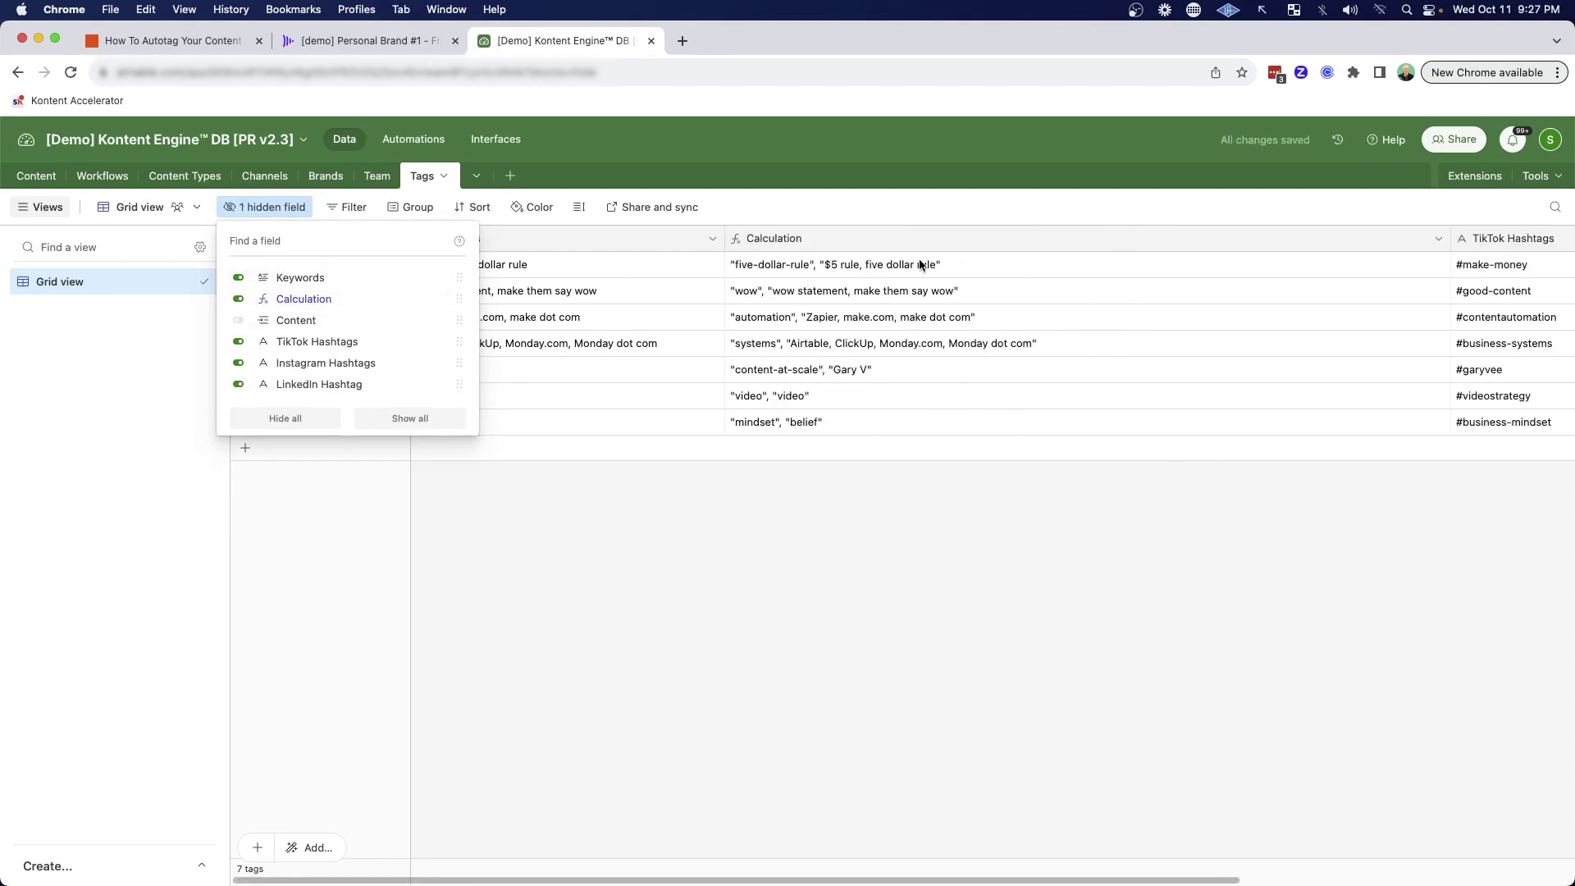
{"action": "left_click_drag", "start_coordinate": [916, 175], "coordinate": [827, 227]}
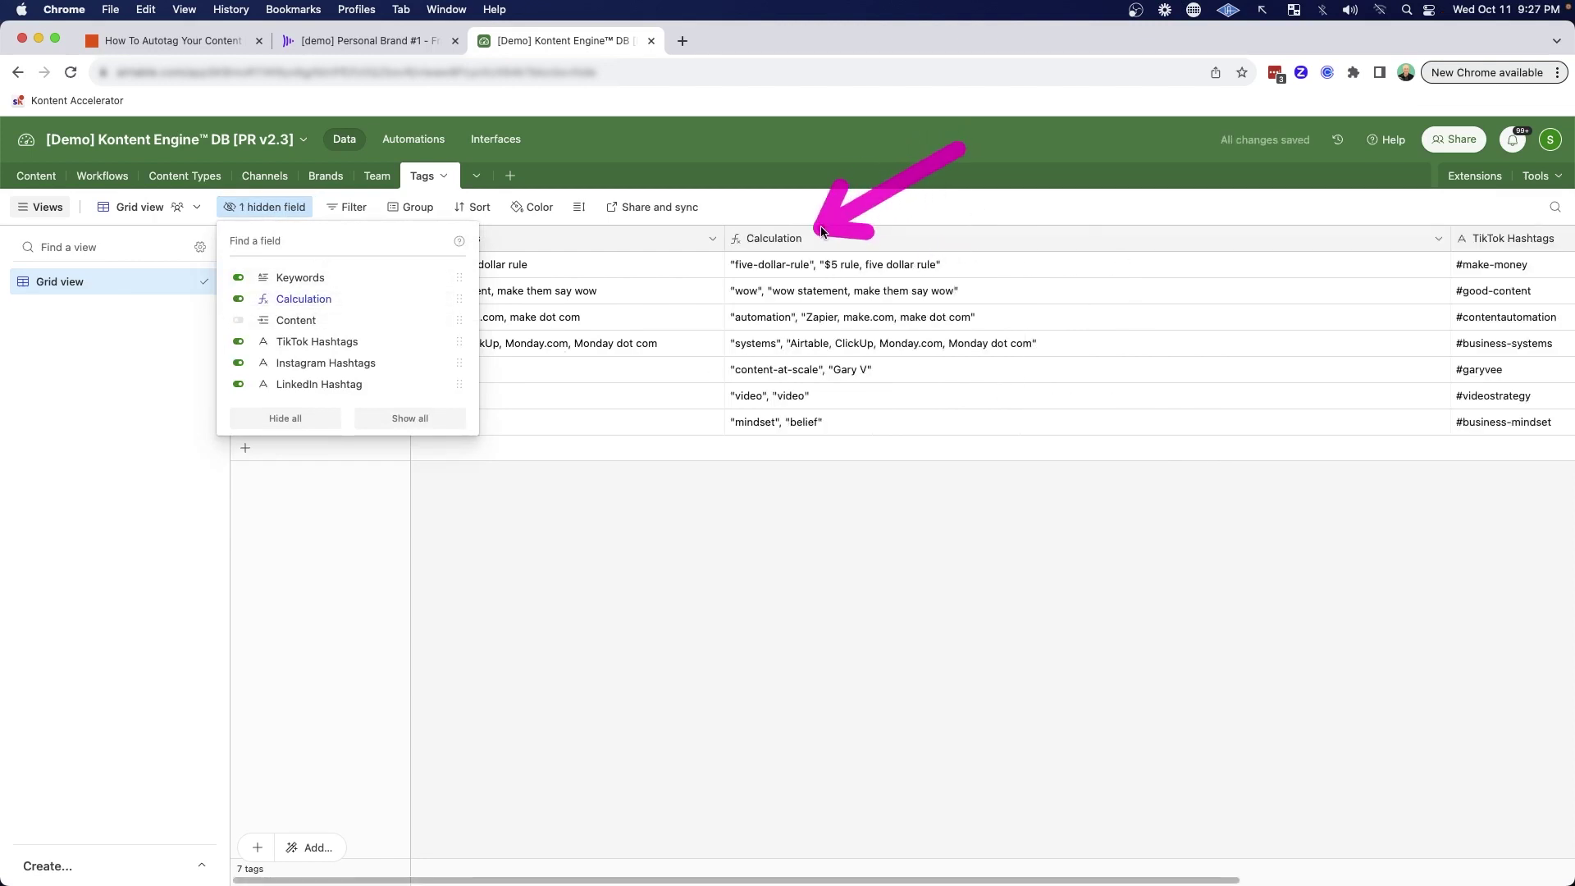
{"action": "key", "text": "Escape"}
{"action": "left_click_drag", "start_coordinate": [472, 160], "coordinate": [402, 229]}
{"action": "left_click_drag", "start_coordinate": [658, 158], "coordinate": [568, 219]}
{"action": "left_click_drag", "start_coordinate": [874, 131], "coordinate": [890, 242]}
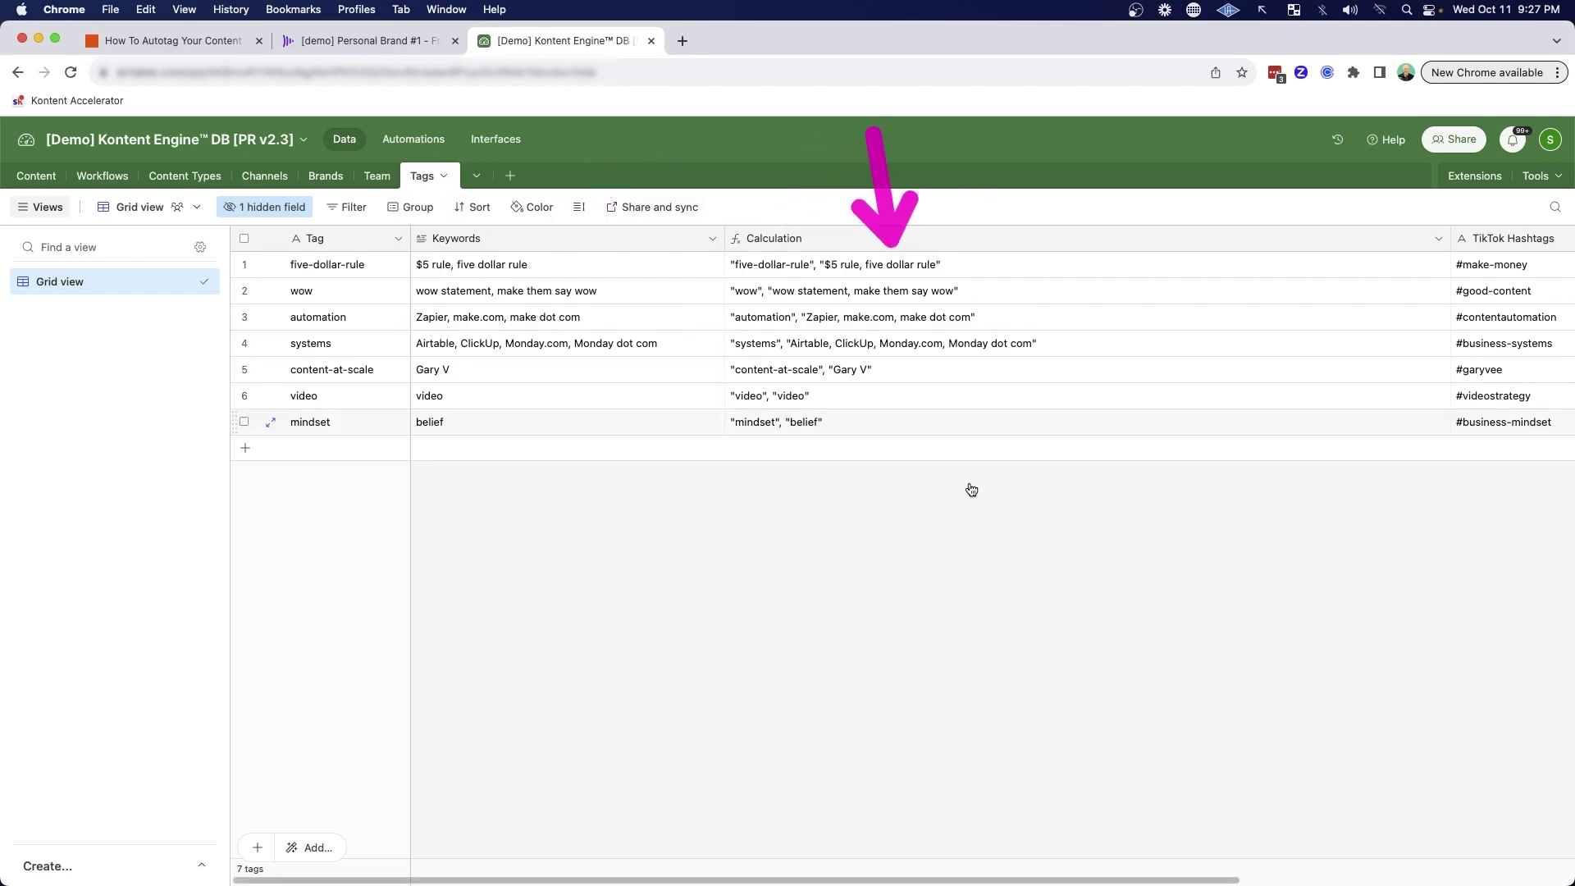
{"action": "key", "text": "super+1"}
{"action": "left_click_drag", "start_coordinate": [874, 502], "coordinate": [999, 522]}
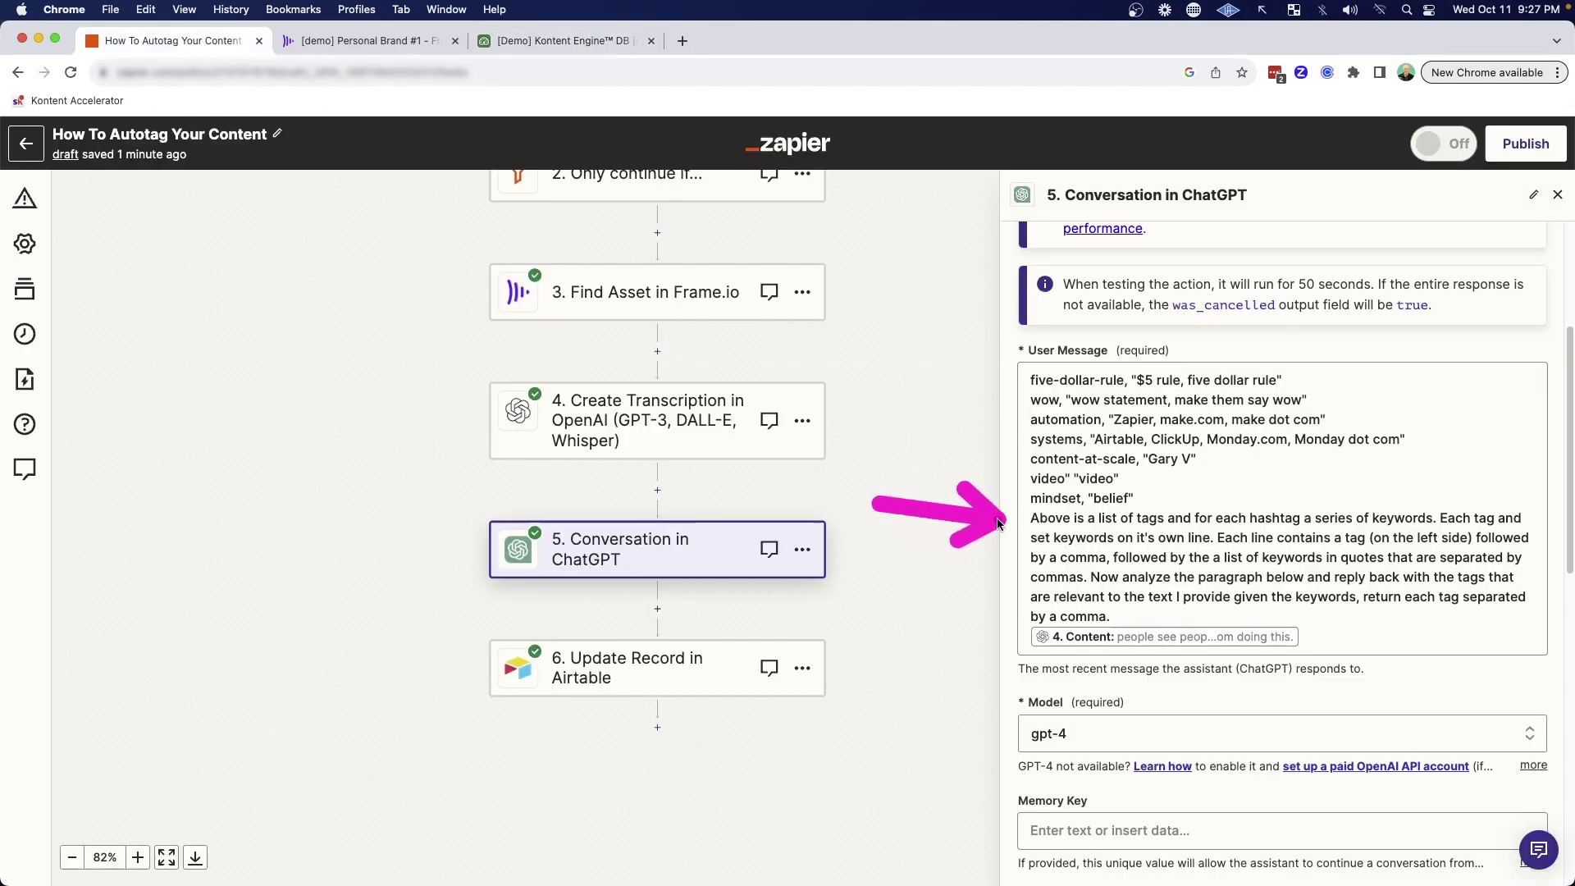
- Insert 'of' so the ChatGPT User Message reads 'a series of keywords'
{"action": "mouse_move", "coordinate": [1095, 386]}
{"action": "left_mouse_down"}
{"action": "mouse_move", "coordinate": [1189, 497]}
{"action": "mouse_move", "coordinate": [1352, 496]}
{"action": "left_mouse_up"}
{"action": "left_click", "coordinate": [1053, 538]}
{"action": "type", "text": "of"}
{"action": "left_click_drag", "start_coordinate": [1152, 510], "coordinate": [1194, 515]}
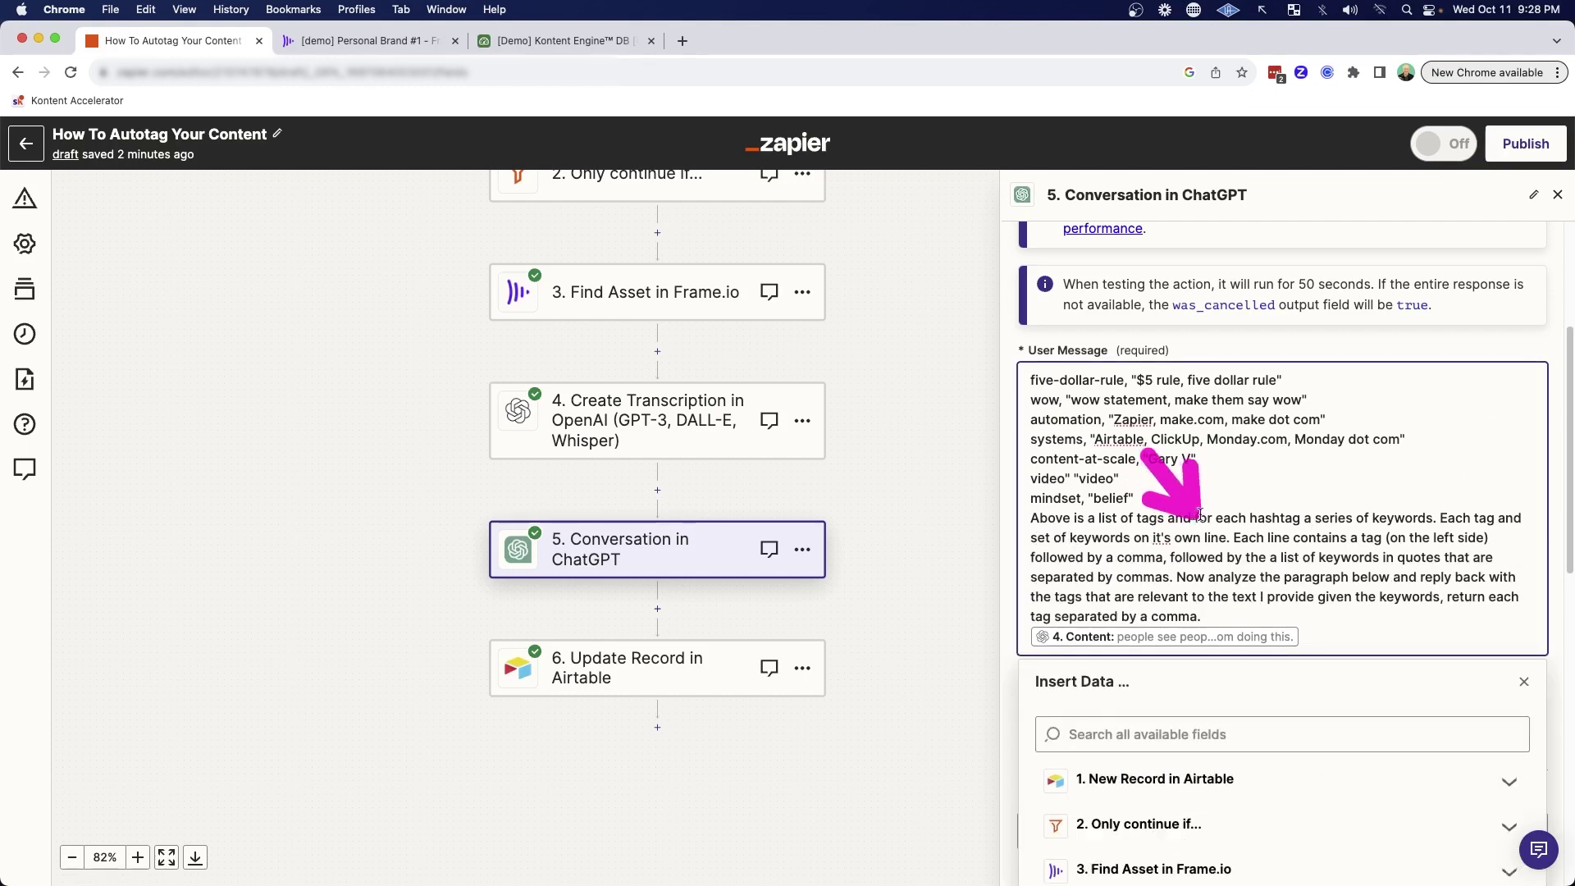
{"action": "left_click_drag", "start_coordinate": [905, 495], "coordinate": [1034, 534]}
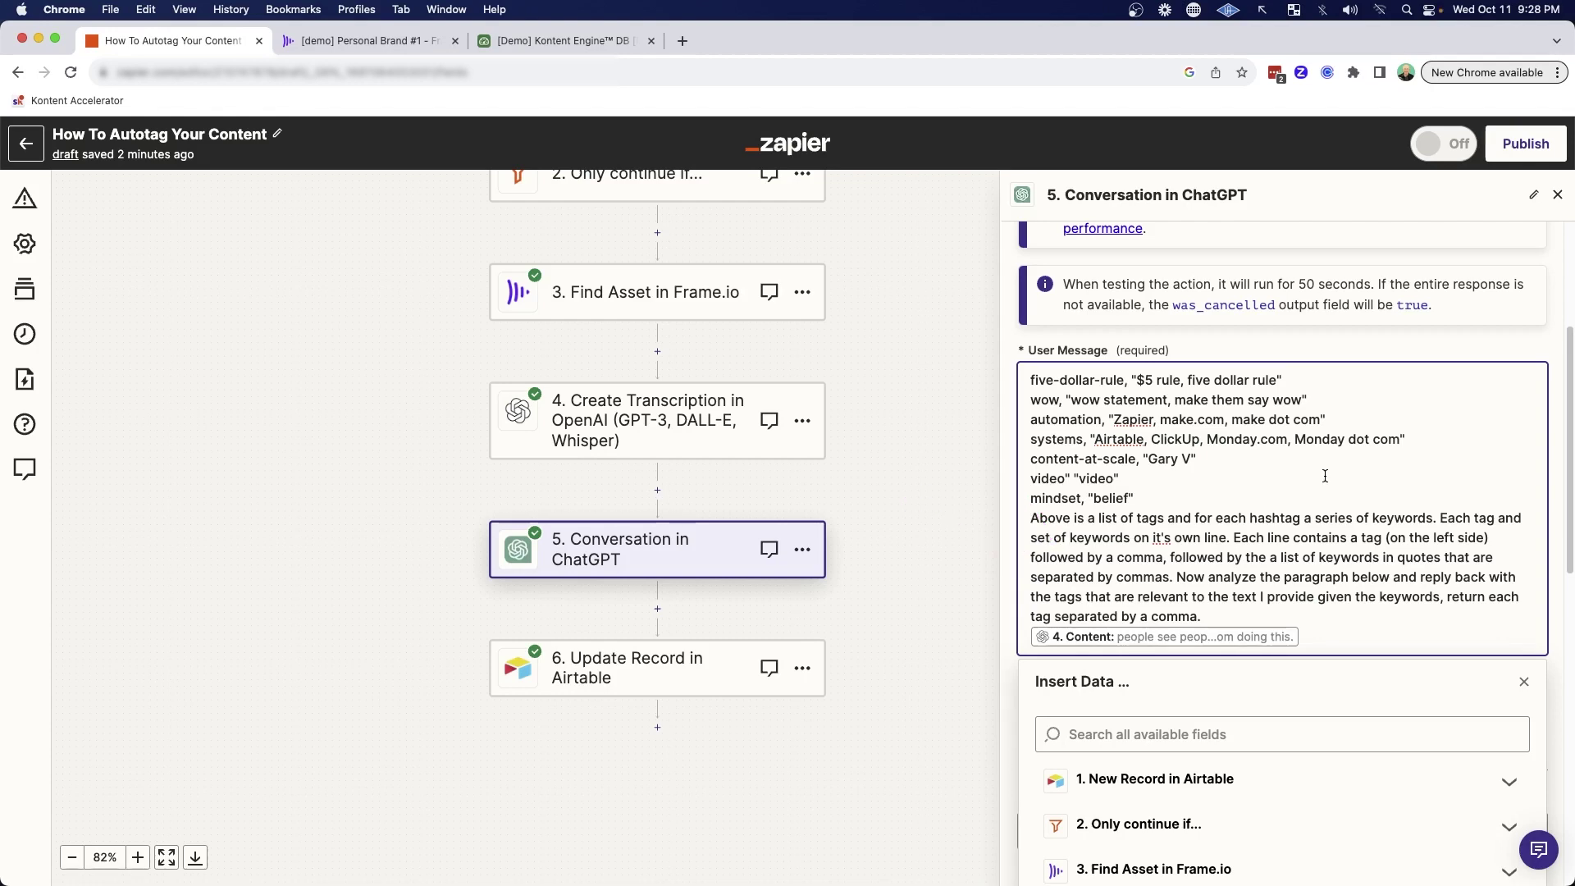
- Review the corrected prompt and dismiss the Insert Data list to save it
{"action": "left_click_drag", "start_coordinate": [1291, 471], "coordinate": [1344, 515]}
{"action": "mouse_move", "coordinate": [1312, 447]}
{"action": "left_mouse_down"}
{"action": "mouse_move", "coordinate": [1203, 542]}
{"action": "mouse_move", "coordinate": [1407, 538]}
{"action": "mouse_move", "coordinate": [1084, 537]}
{"action": "left_mouse_up"}
{"action": "mouse_move", "coordinate": [1173, 297]}
{"action": "left_mouse_down"}
{"action": "mouse_move", "coordinate": [1100, 362]}
{"action": "mouse_move", "coordinate": [1140, 374]}
{"action": "mouse_move", "coordinate": [1107, 398]}
{"action": "mouse_move", "coordinate": [1124, 406]}
{"action": "mouse_move", "coordinate": [1099, 497]}
{"action": "mouse_move", "coordinate": [1074, 502]}
{"action": "mouse_move", "coordinate": [1069, 417]}
{"action": "left_mouse_up"}
{"action": "mouse_move", "coordinate": [1235, 466]}
{"action": "left_mouse_down"}
{"action": "mouse_move", "coordinate": [1204, 555]}
{"action": "mouse_move", "coordinate": [1392, 574]}
{"action": "left_mouse_up"}
{"action": "left_click_drag", "start_coordinate": [906, 730], "coordinate": [1014, 663]}
{"action": "mouse_move", "coordinate": [313, 487]}
{"action": "left_mouse_down"}
{"action": "mouse_move", "coordinate": [472, 443]}
{"action": "mouse_move", "coordinate": [454, 429]}
{"action": "left_mouse_up"}
{"action": "mouse_move", "coordinate": [1235, 453]}
{"action": "left_mouse_down"}
{"action": "mouse_move", "coordinate": [1194, 552]}
{"action": "mouse_move", "coordinate": [1100, 579]}
{"action": "mouse_move", "coordinate": [1189, 587]}
{"action": "mouse_move", "coordinate": [1334, 566]}
{"action": "mouse_move", "coordinate": [1395, 584]}
{"action": "left_mouse_up"}
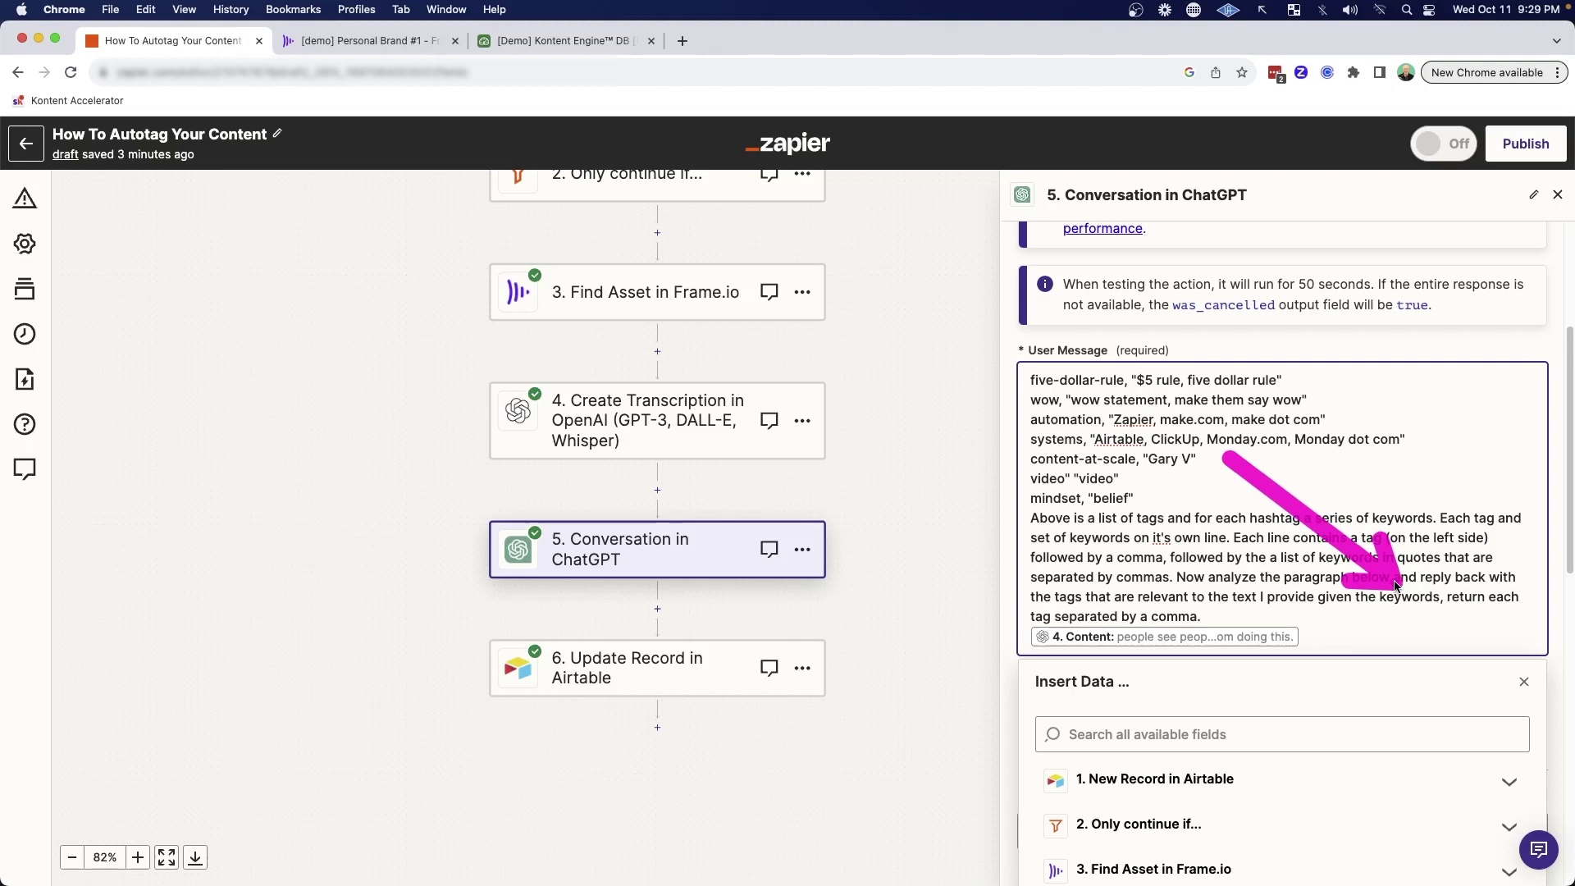
{"action": "left_click_drag", "start_coordinate": [897, 661], "coordinate": [1017, 644]}
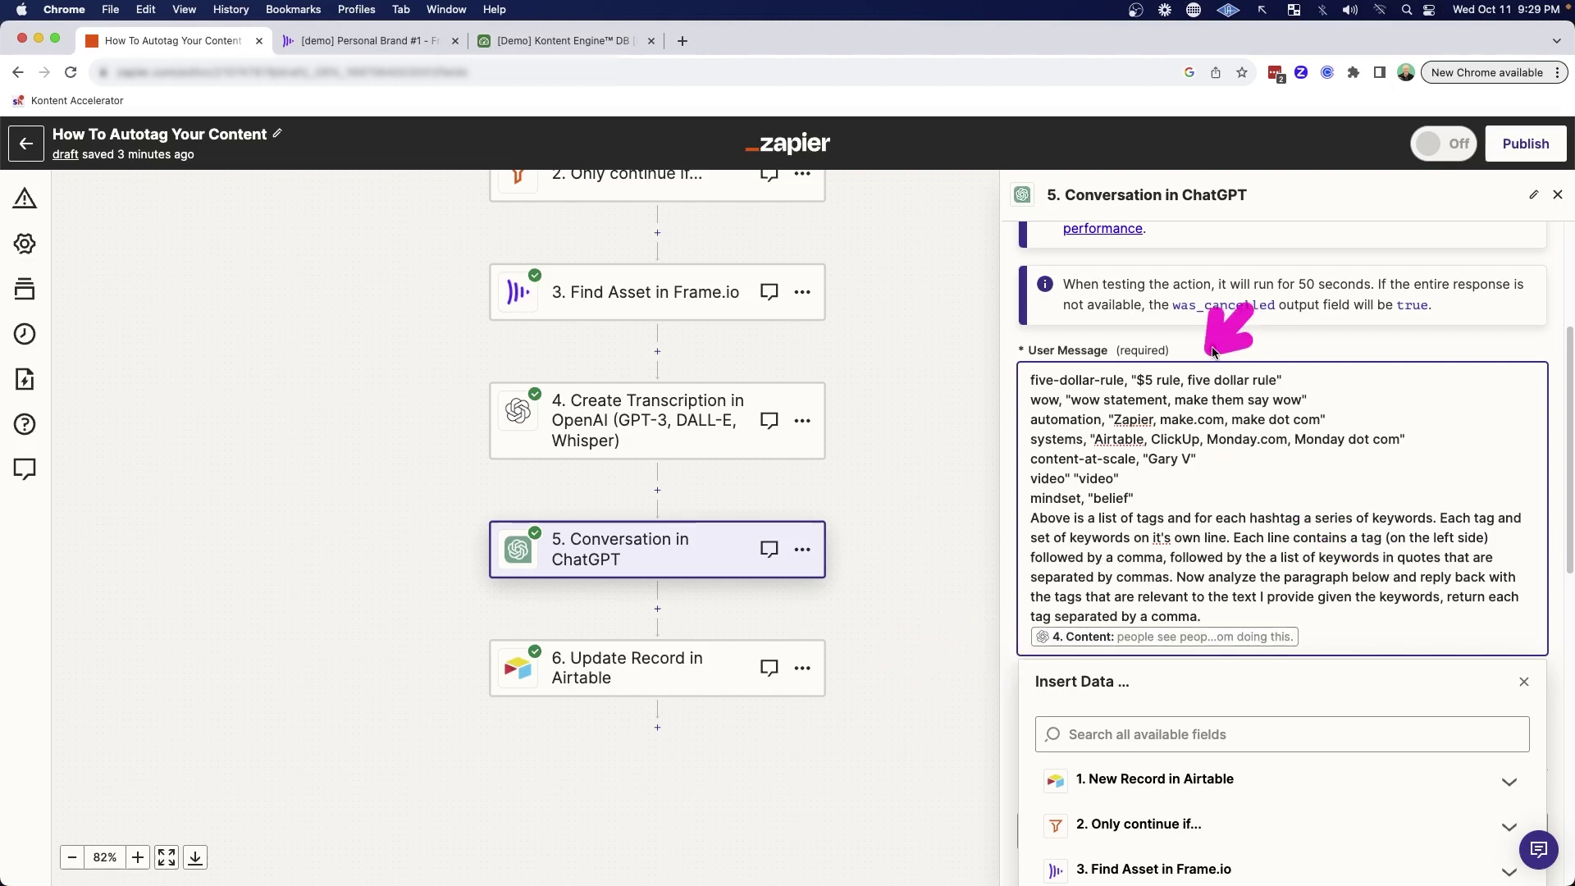
{"action": "left_click_drag", "start_coordinate": [904, 725], "coordinate": [995, 663]}
{"action": "left_click_drag", "start_coordinate": [1483, 517], "coordinate": [1108, 617]}
{"action": "left_click", "coordinate": [922, 598]}
- Continue past the conversation step's action settings to its test
{"action": "scroll", "coordinate": [1283, 533], "scroll_direction": "down", "scroll_amount": 10}
{"action": "mouse_move", "coordinate": [916, 366]}
{"action": "left_mouse_down"}
{"action": "mouse_move", "coordinate": [965, 335]}
{"action": "mouse_move", "coordinate": [1041, 666]}
{"action": "left_mouse_up"}
{"action": "scroll", "coordinate": [1272, 732], "scroll_direction": "down", "scroll_amount": 1}
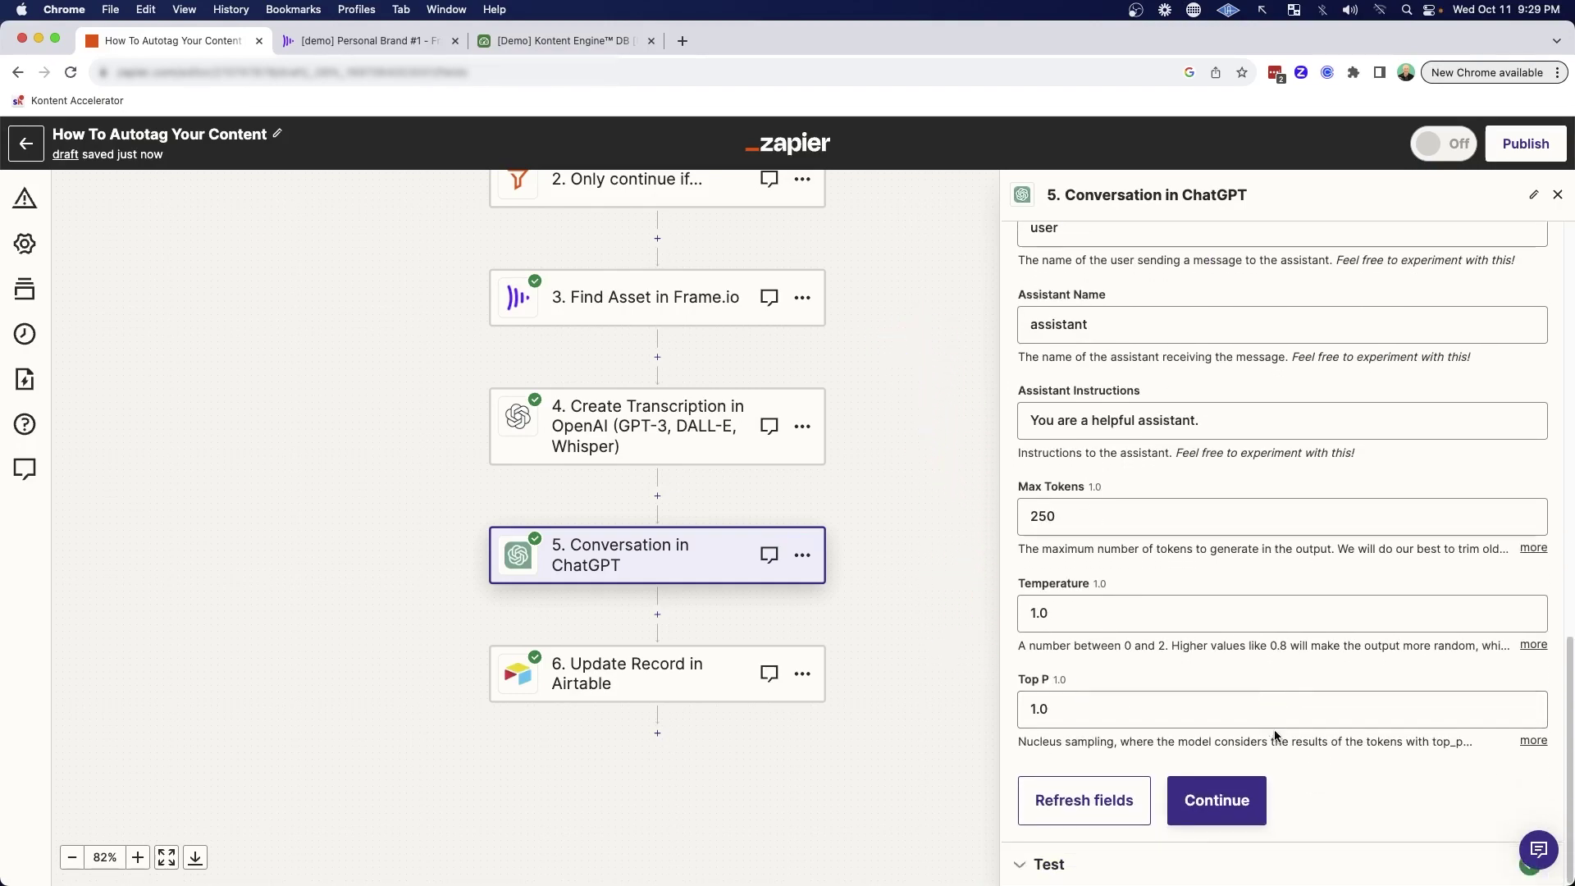
{"action": "left_click", "coordinate": [1220, 801]}
- Retest the ChatGPT step and read its returned tags: video, mindset, content-at-scale
{"action": "left_click", "coordinate": [1086, 834]}
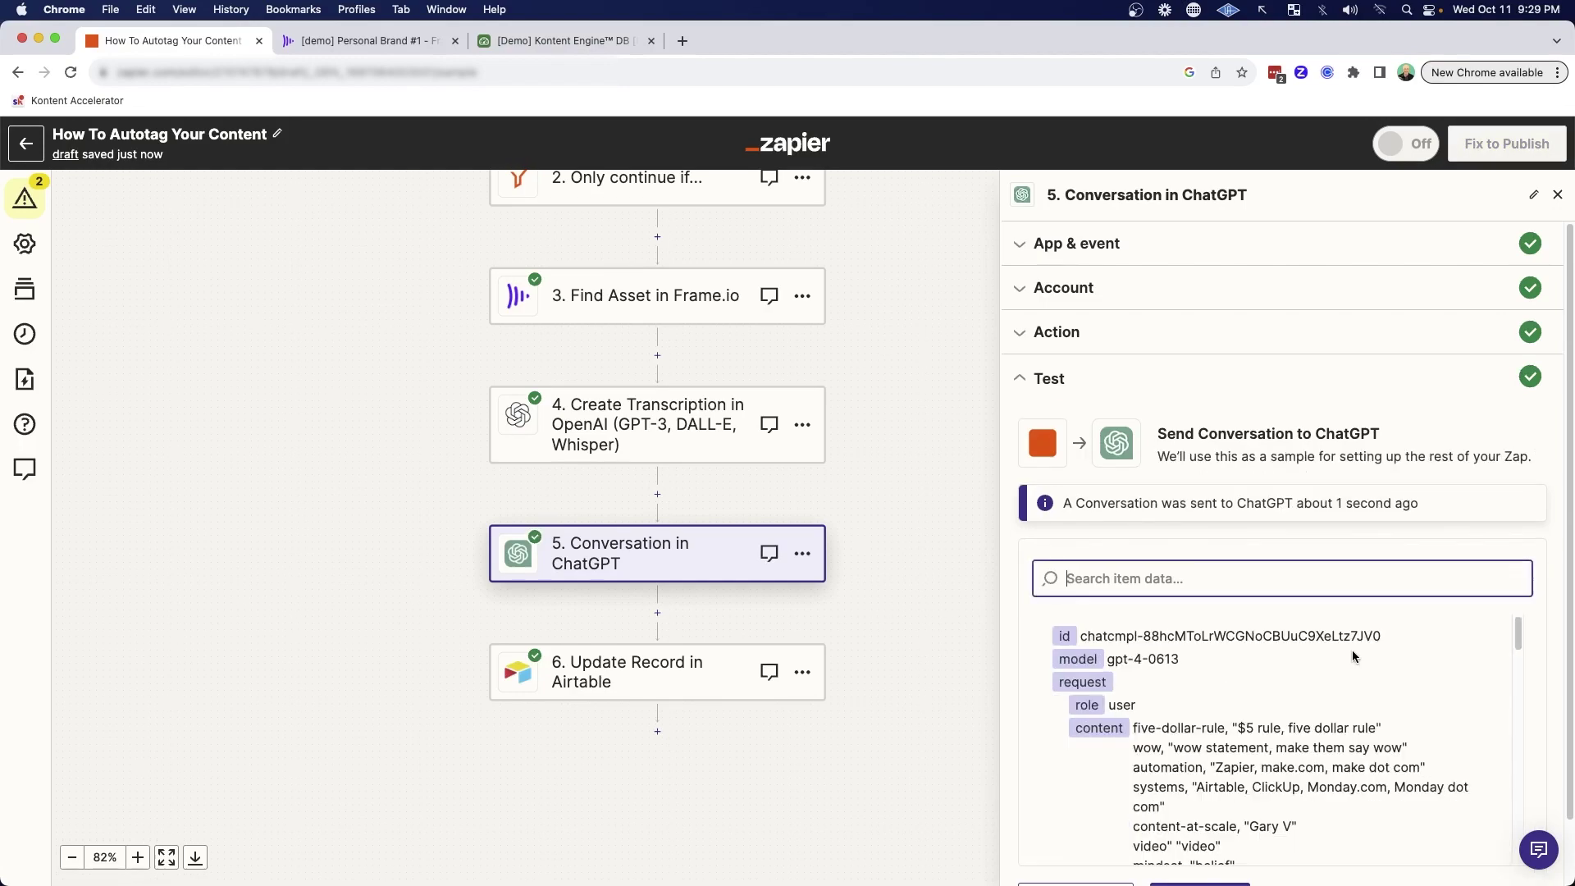
{"action": "scroll", "coordinate": [1354, 656], "scroll_direction": "down", "scroll_amount": 10}
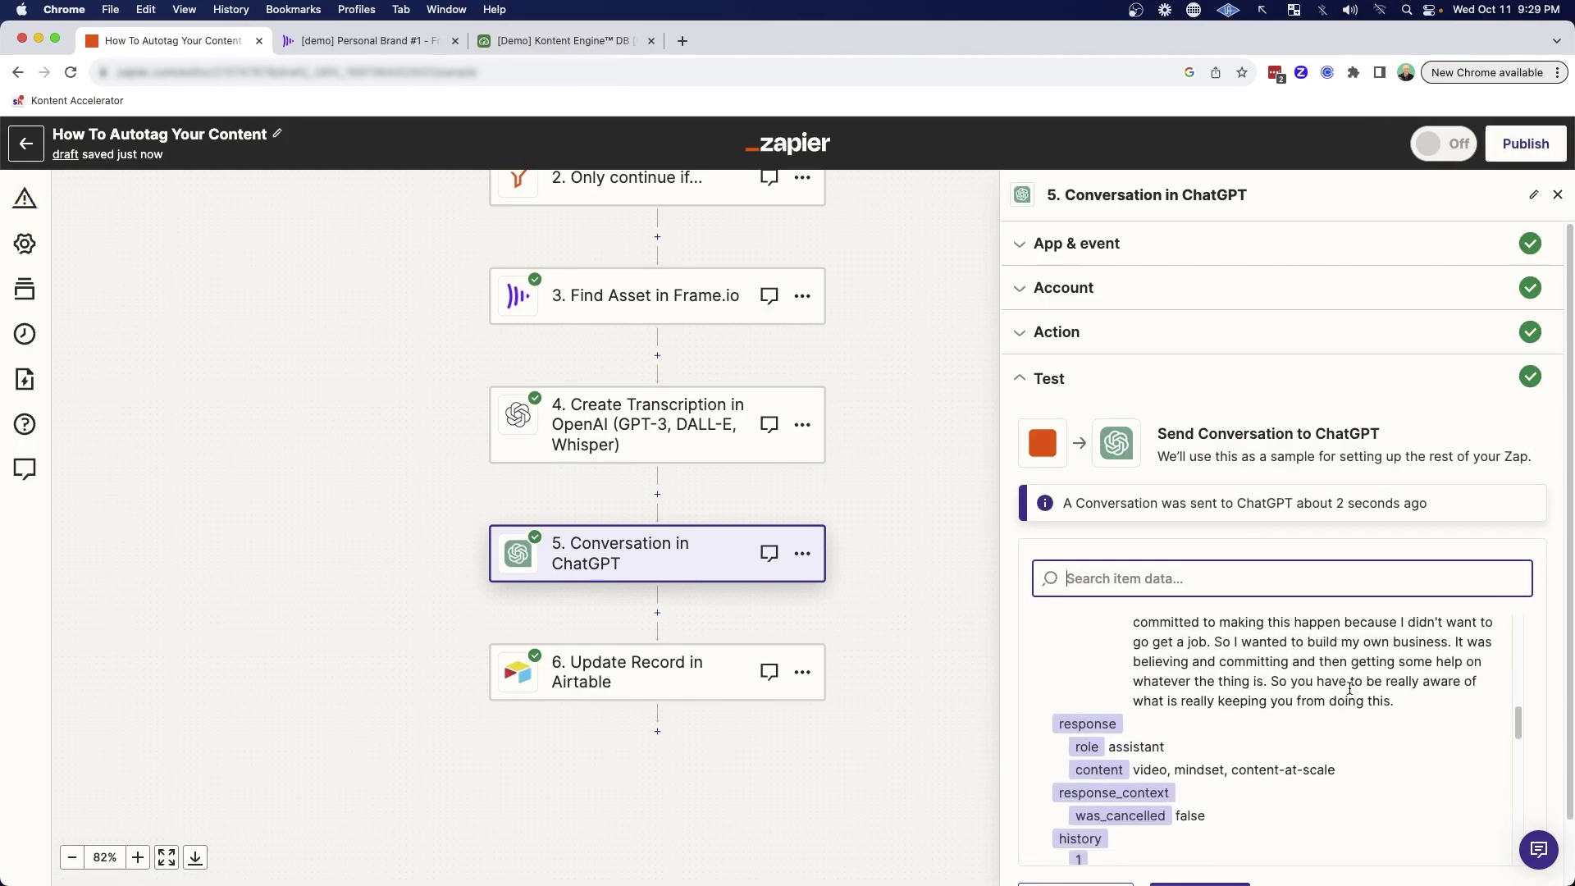
{"action": "scroll", "coordinate": [1350, 688], "scroll_direction": "down", "scroll_amount": 1}
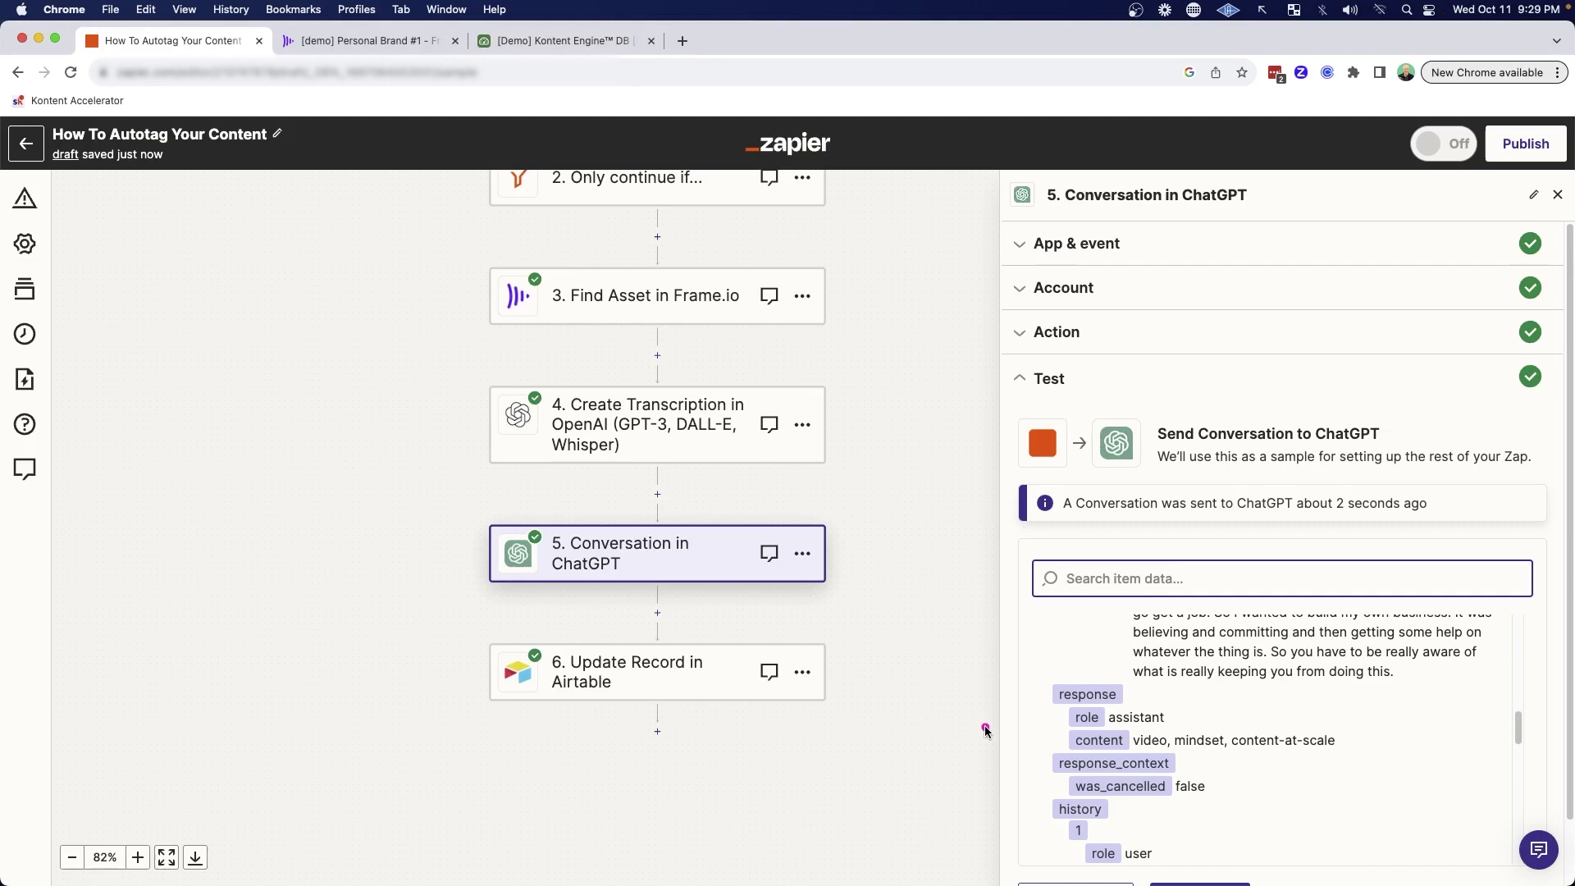
{"action": "left_click_drag", "start_coordinate": [929, 728], "coordinate": [1168, 744]}
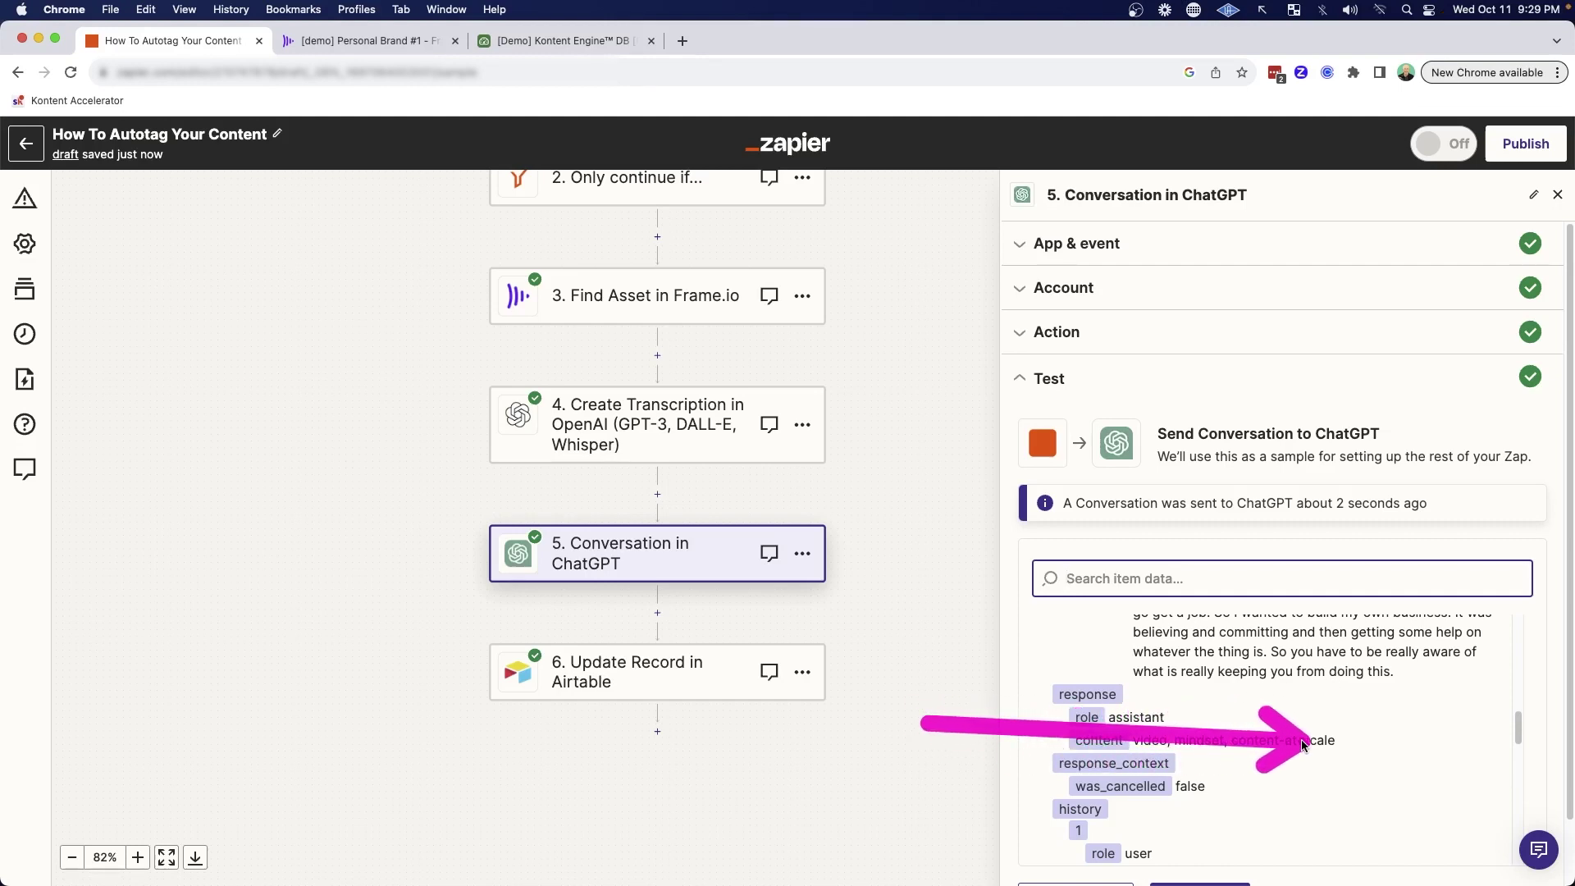
- Compare the returned tags with the Airtable Tags table, then scroll the zap to step 6
{"action": "left_click", "coordinate": [567, 41]}
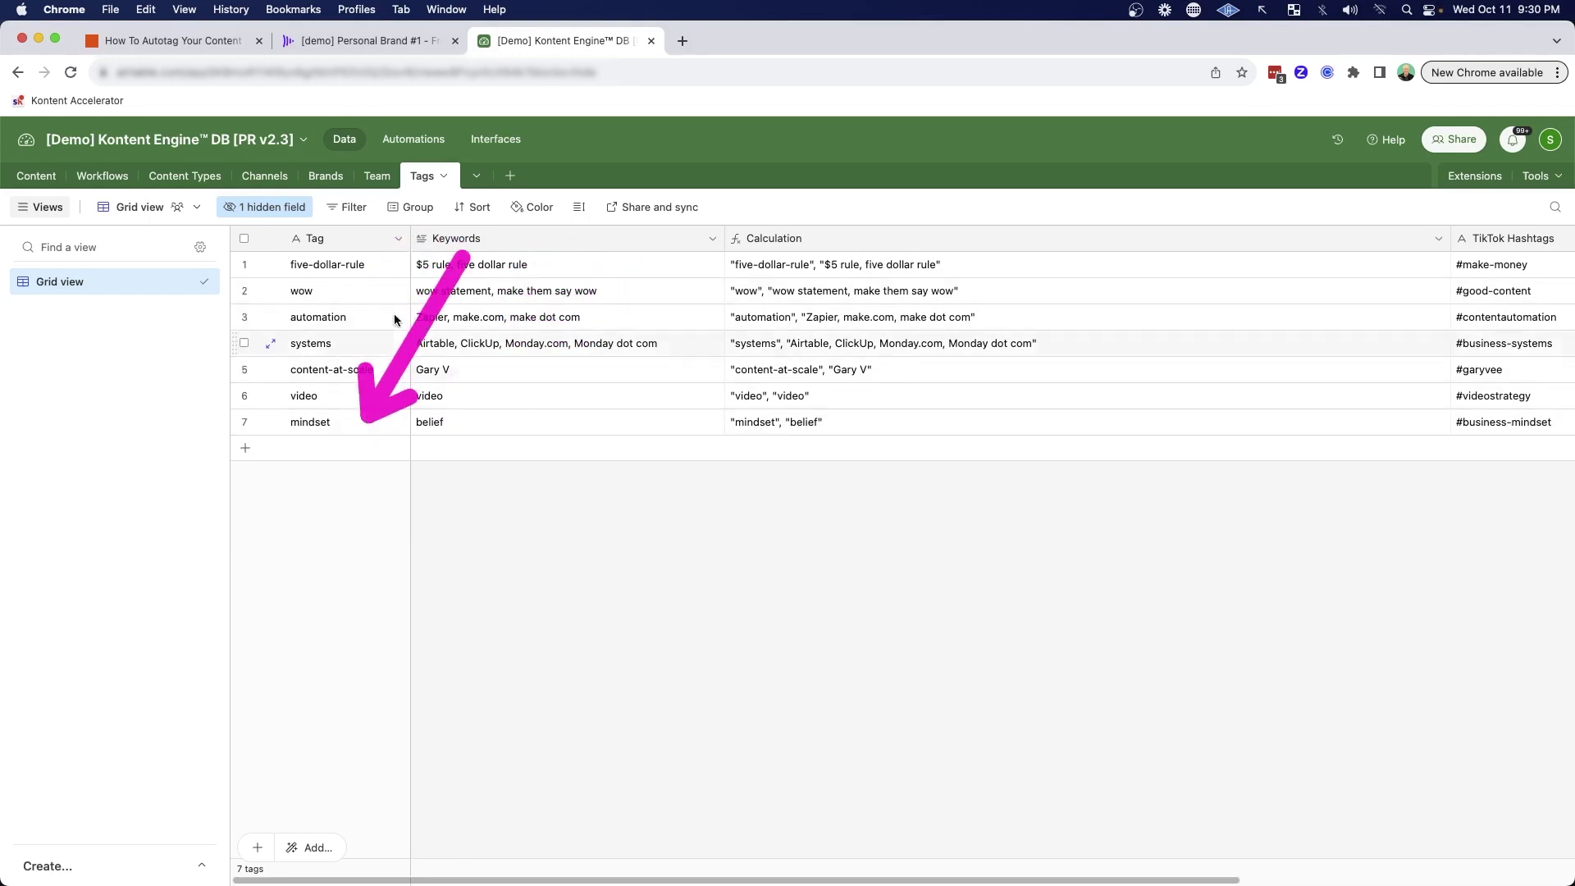
{"action": "key", "text": "ctrl+Tab"}
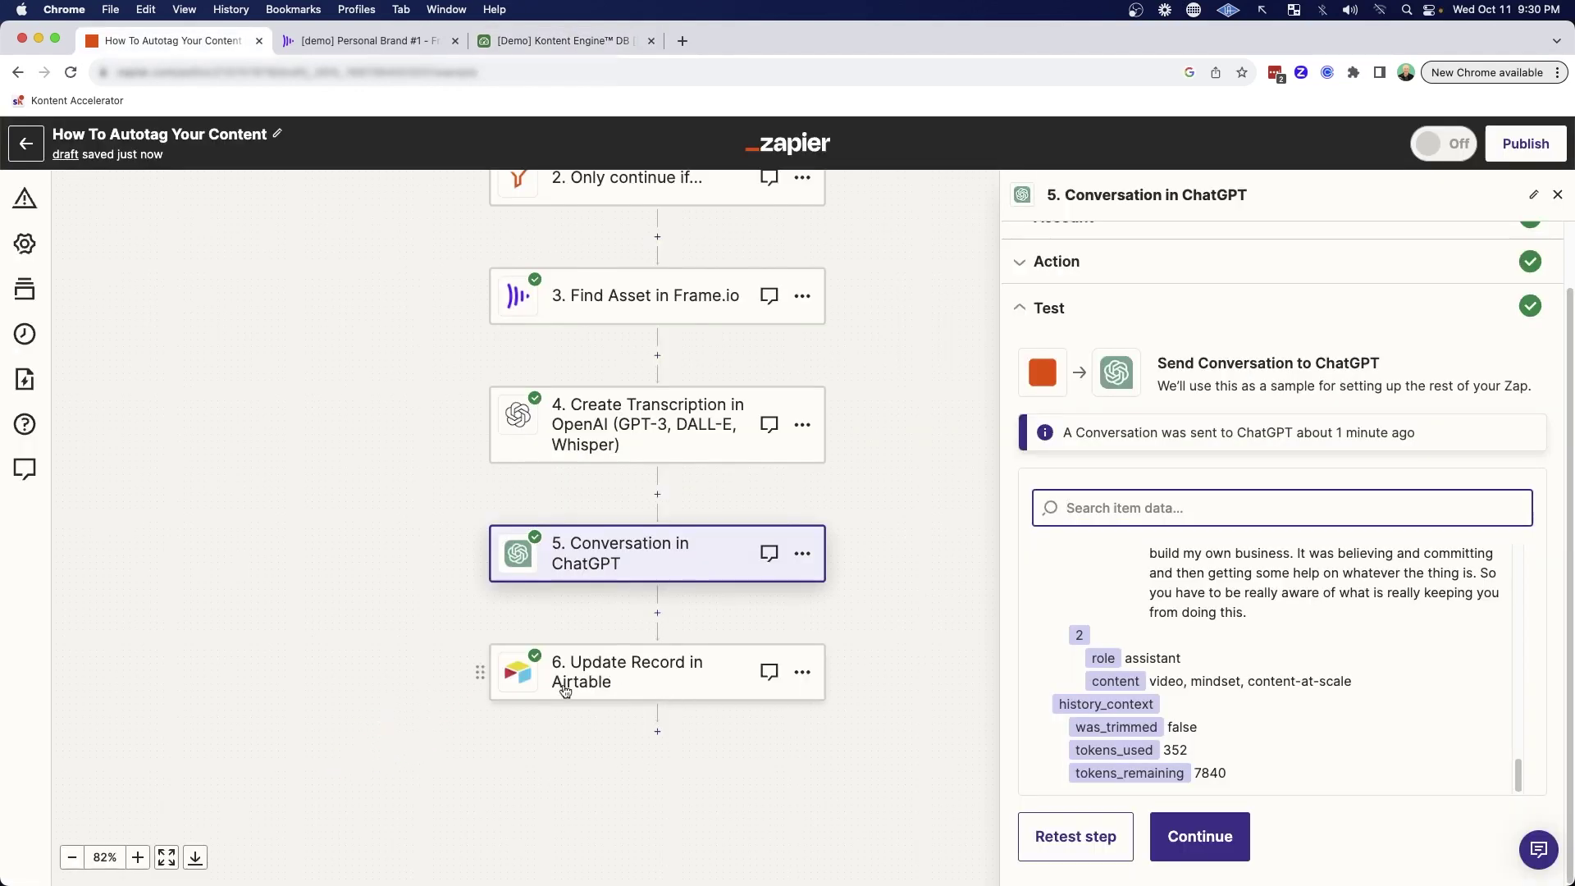
{"action": "scroll", "coordinate": [499, 688], "scroll_direction": "up", "scroll_amount": 5}
{"action": "left_click_drag", "start_coordinate": [283, 537], "coordinate": [446, 382]}
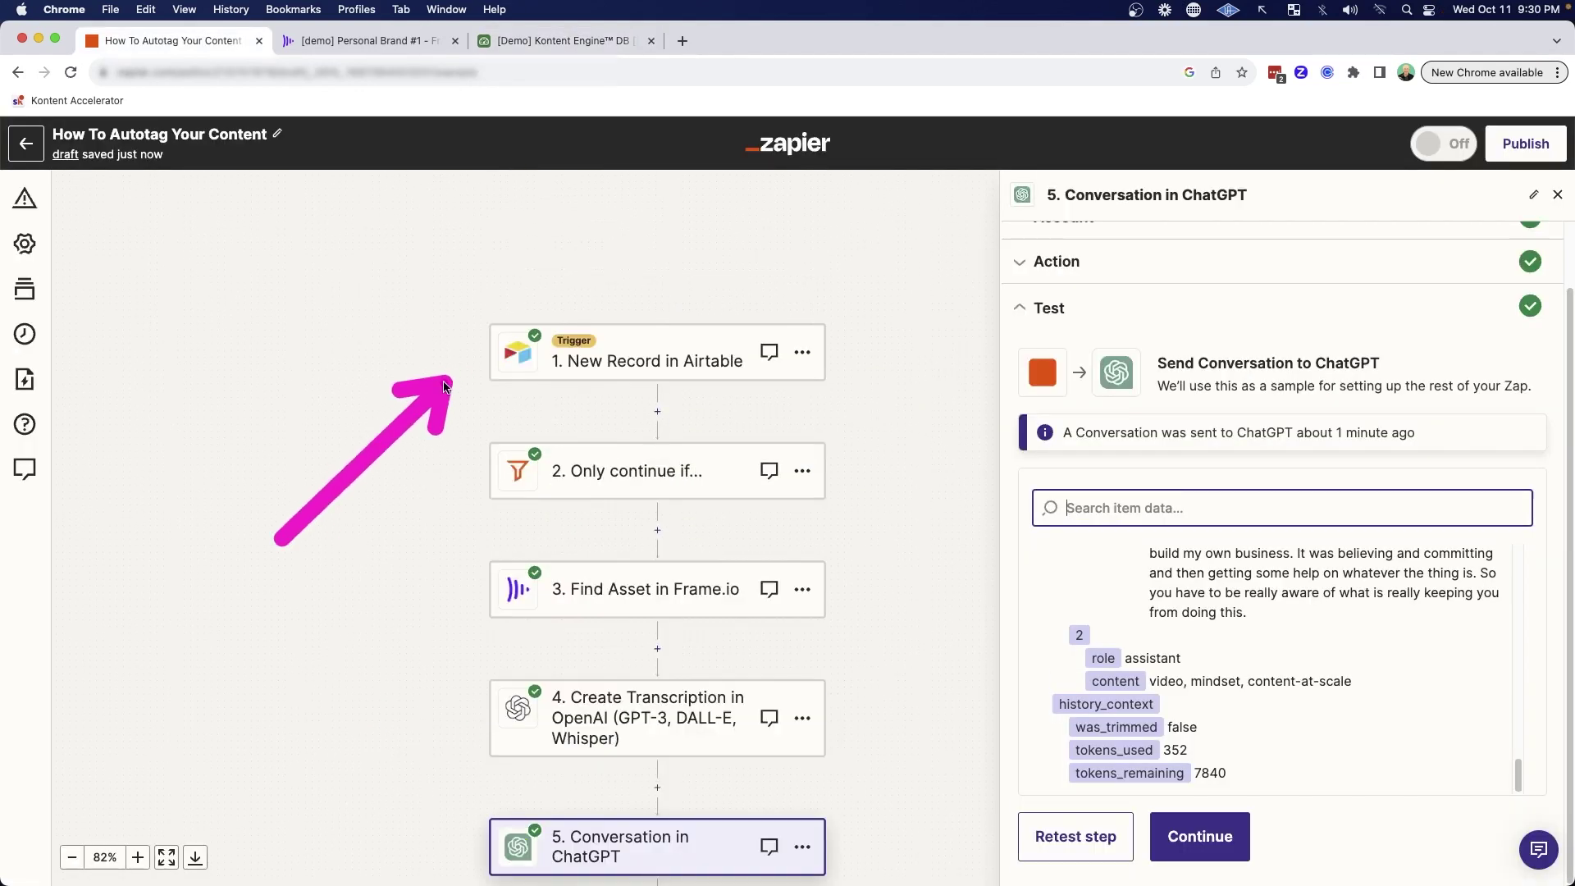
{"action": "scroll", "coordinate": [722, 705], "scroll_direction": "down", "scroll_amount": 3}
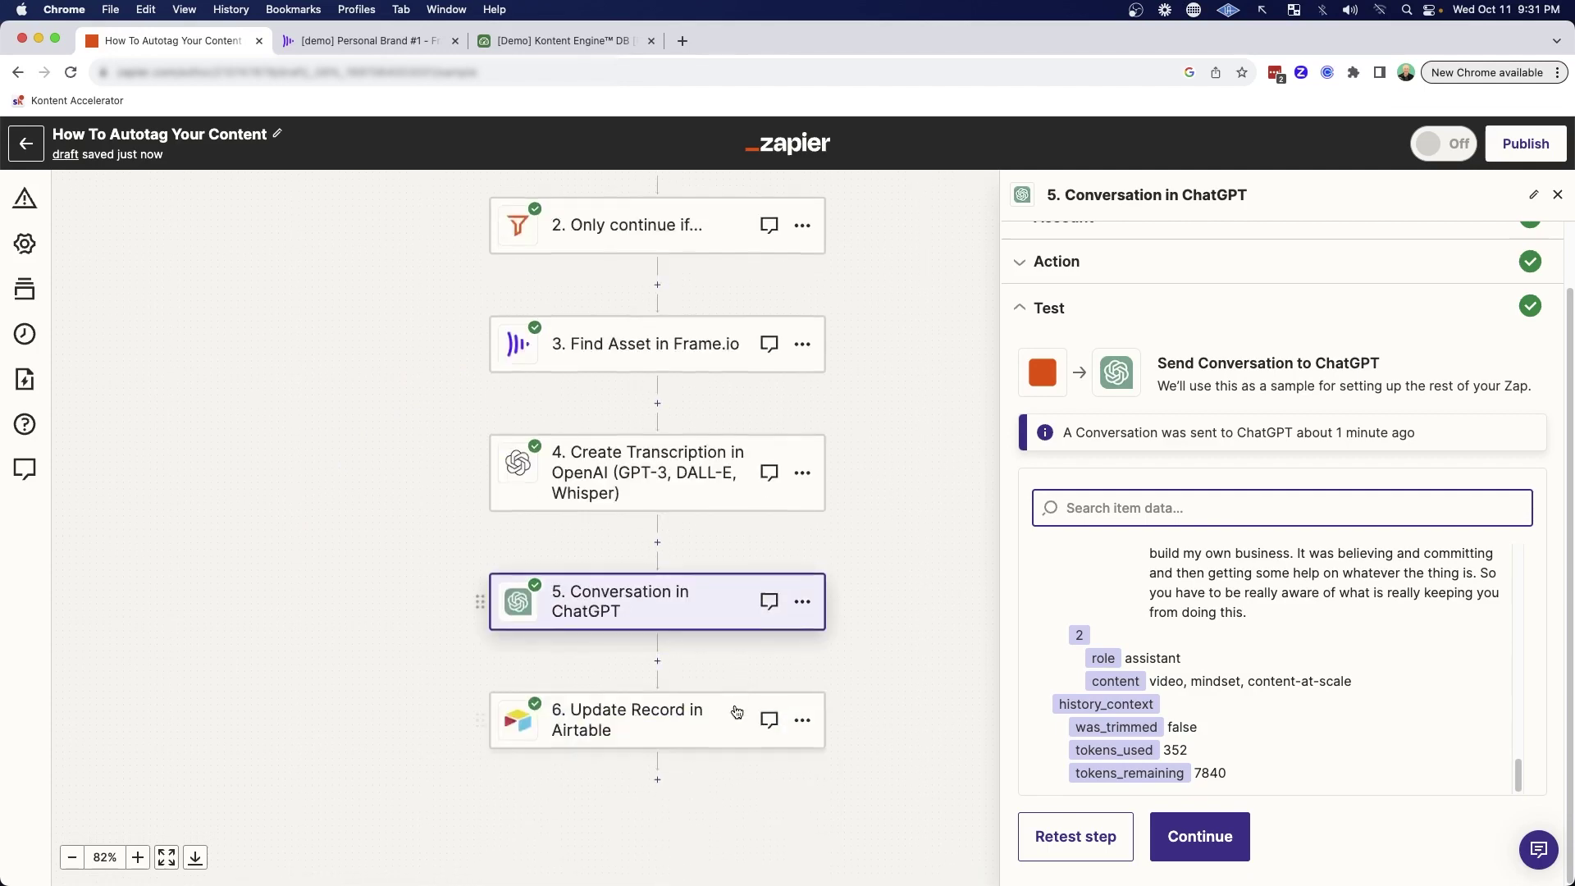
{"action": "left_click_drag", "start_coordinate": [322, 781], "coordinate": [457, 728]}
{"action": "left_click_drag", "start_coordinate": [287, 775], "coordinate": [374, 723]}
- Retest the Update Record in Airtable step to send a fresh record
{"action": "left_click", "coordinate": [681, 727]}
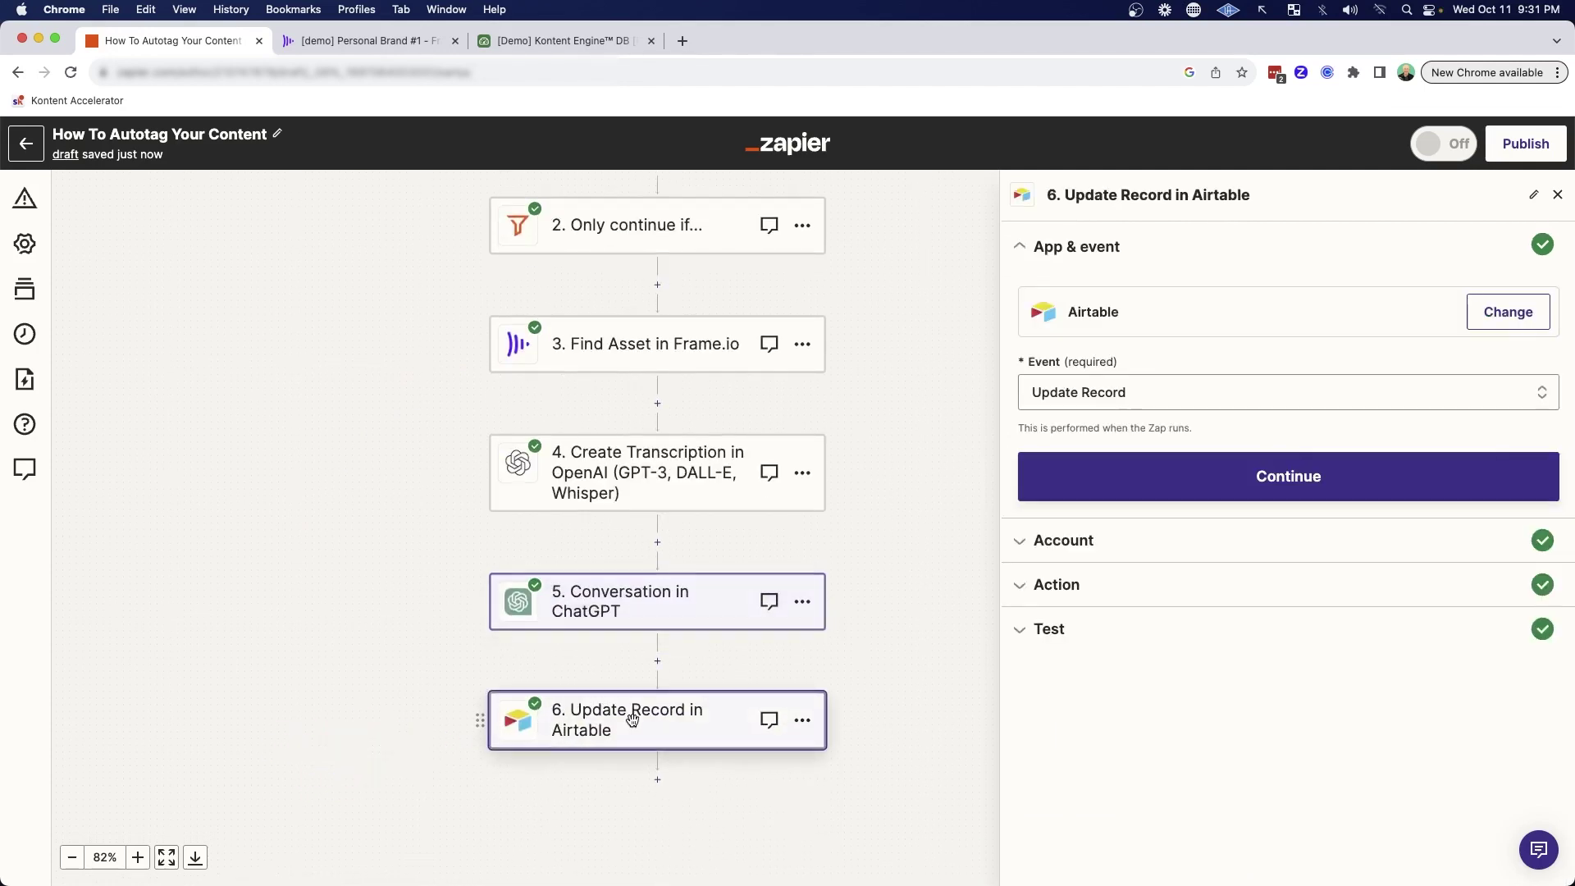
{"action": "left_click", "coordinate": [1230, 629]}
{"action": "scroll", "coordinate": [1093, 738], "scroll_direction": "down", "scroll_amount": 3}
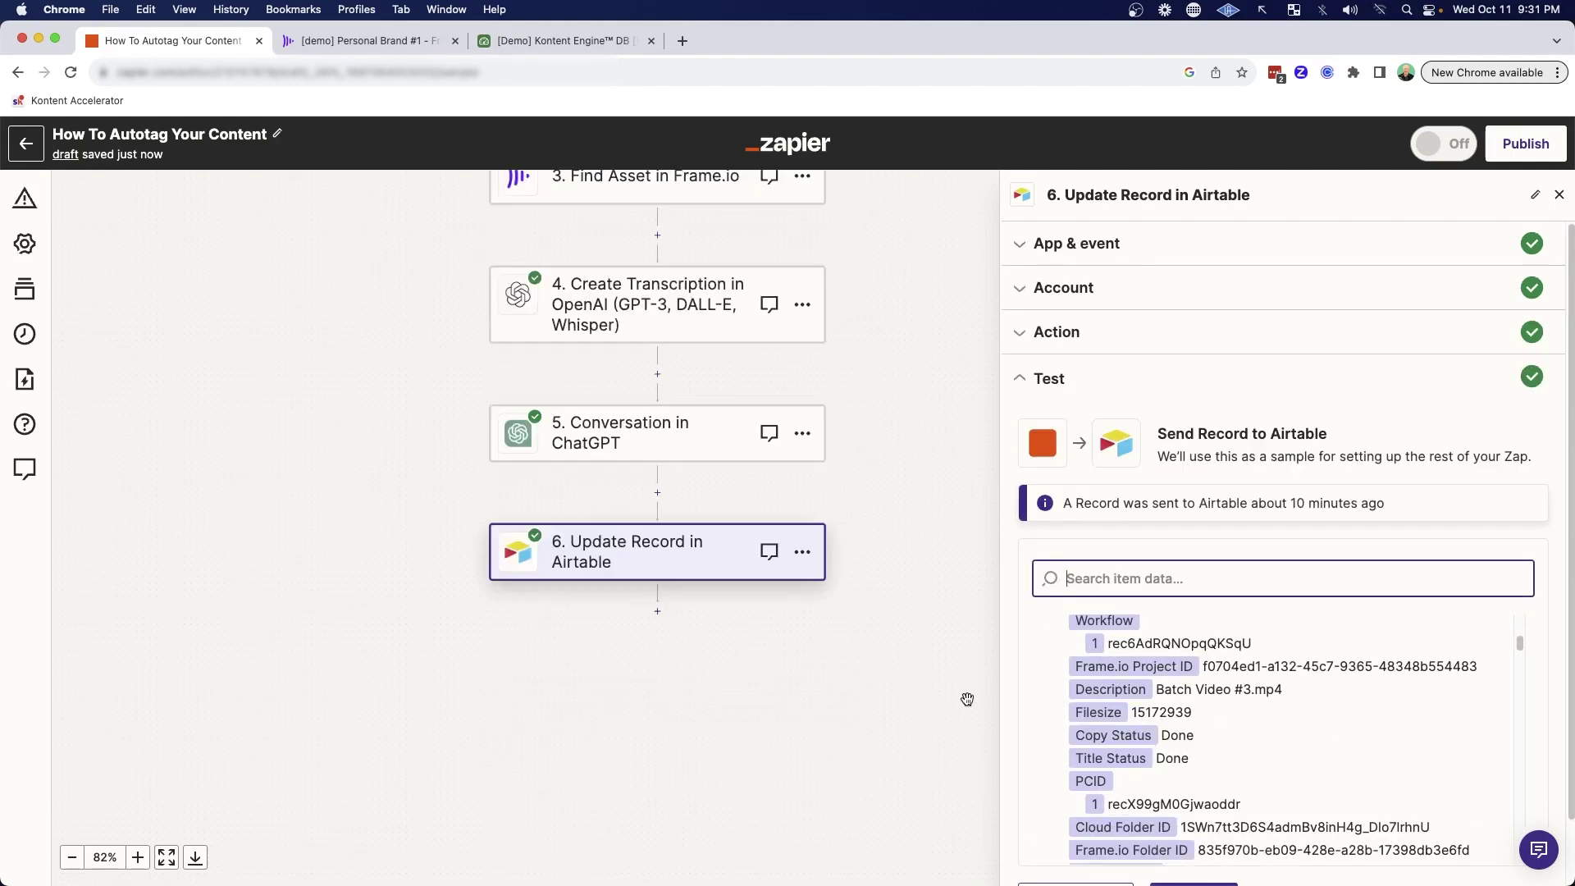
{"action": "left_click", "coordinate": [1093, 835]}
- In Airtable's Content table, open the first record's Tags cell for editing
{"action": "left_click", "coordinate": [564, 40]}
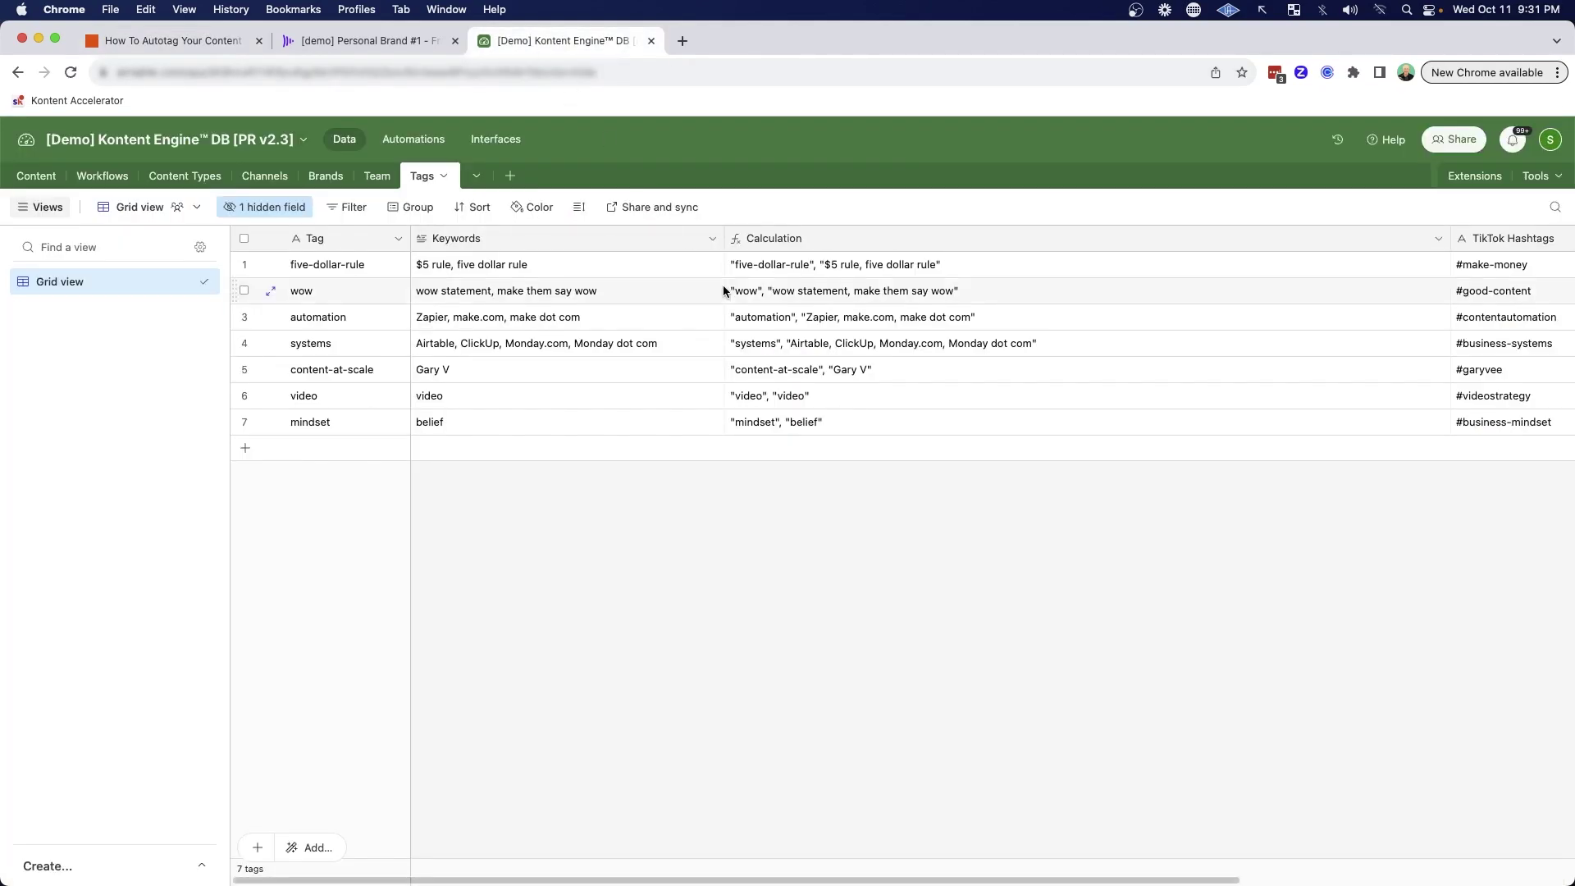
{"action": "left_click", "coordinate": [39, 178]}
{"action": "mouse_move", "coordinate": [640, 448]}
{"action": "left_mouse_down"}
{"action": "mouse_move", "coordinate": [592, 312]}
{"action": "mouse_move", "coordinate": [746, 308]}
{"action": "left_mouse_up"}
{"action": "double_click", "coordinate": [755, 262]}
{"action": "left_click", "coordinate": [806, 264]}
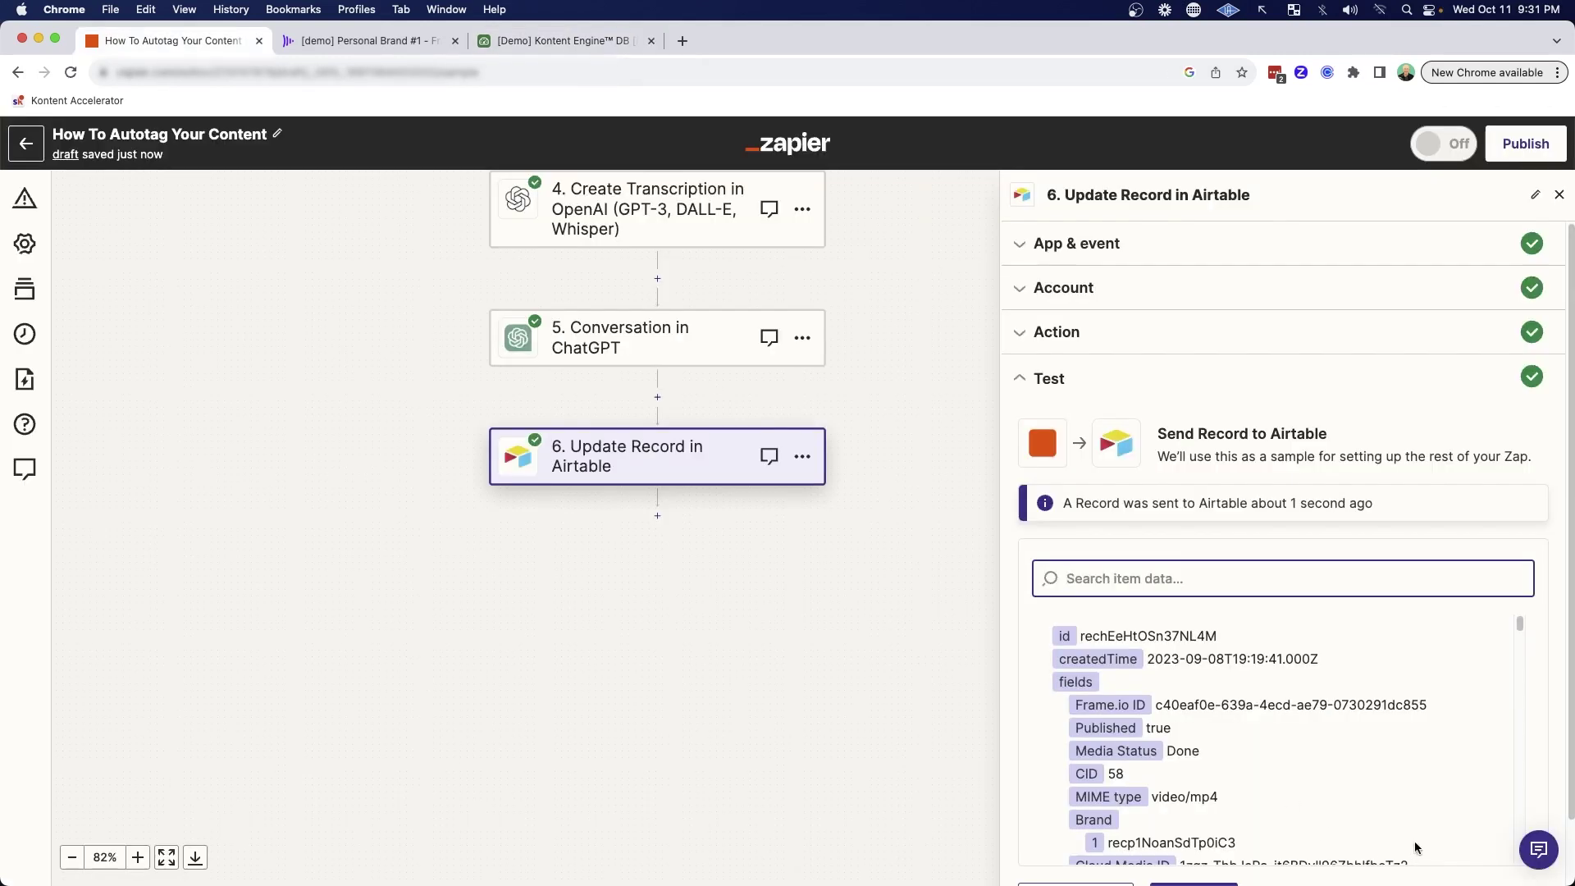
- Review row C58 (Batch Video #3.mp4) tags and hashtag columns, then close the Tags editor
{"action": "left_click_drag", "start_coordinate": [664, 443], "coordinate": [630, 316]}
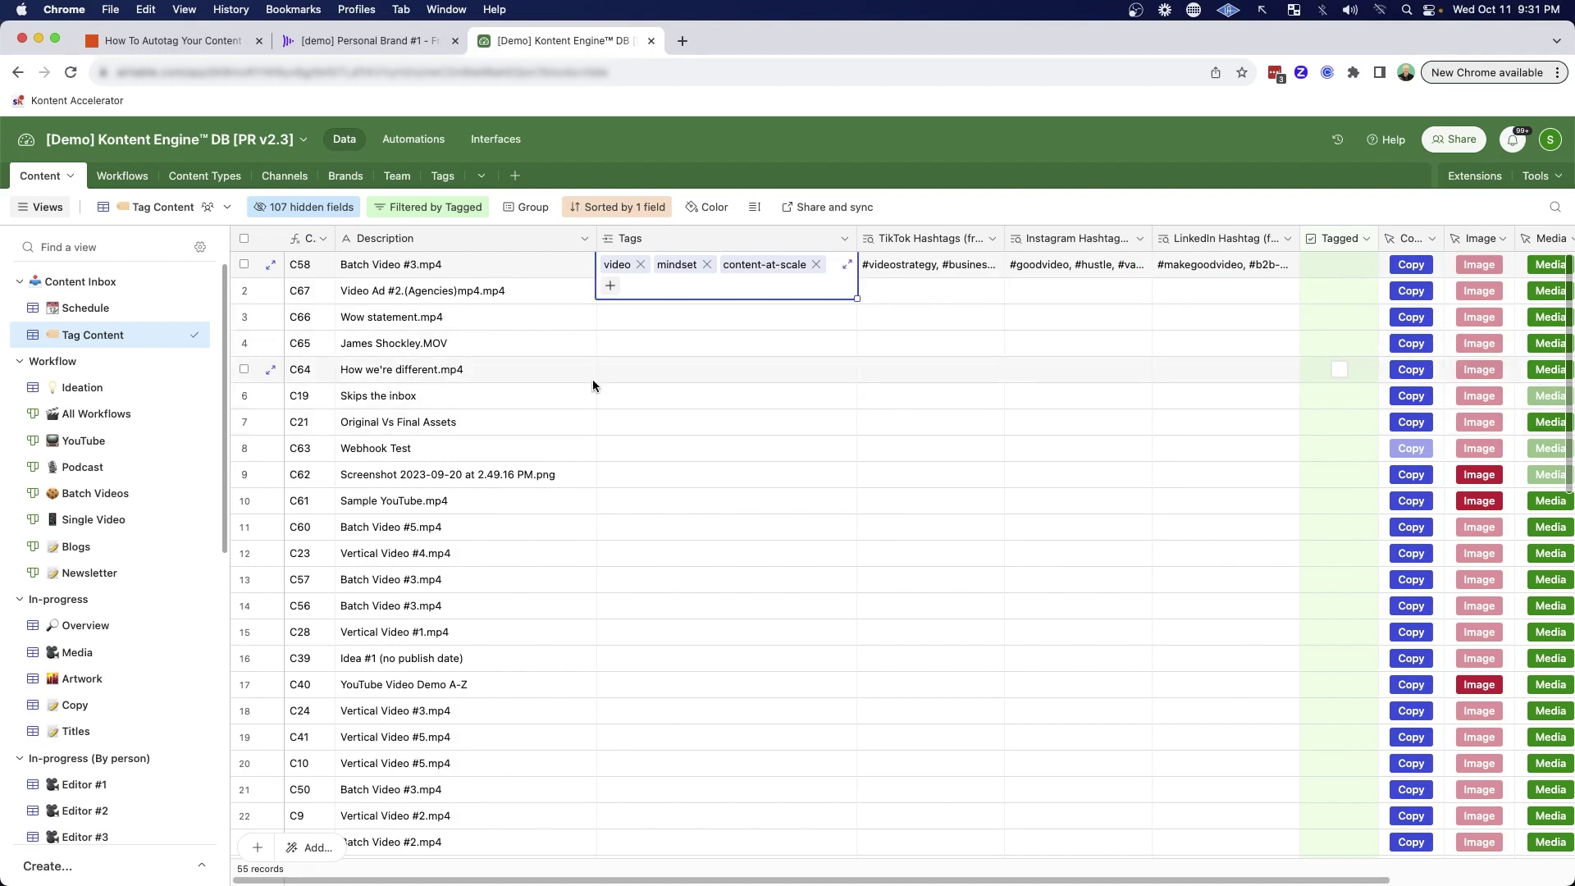
{"action": "mouse_move", "coordinate": [528, 414]}
{"action": "left_mouse_down"}
{"action": "mouse_move", "coordinate": [387, 305]}
{"action": "mouse_move", "coordinate": [464, 303]}
{"action": "left_mouse_up"}
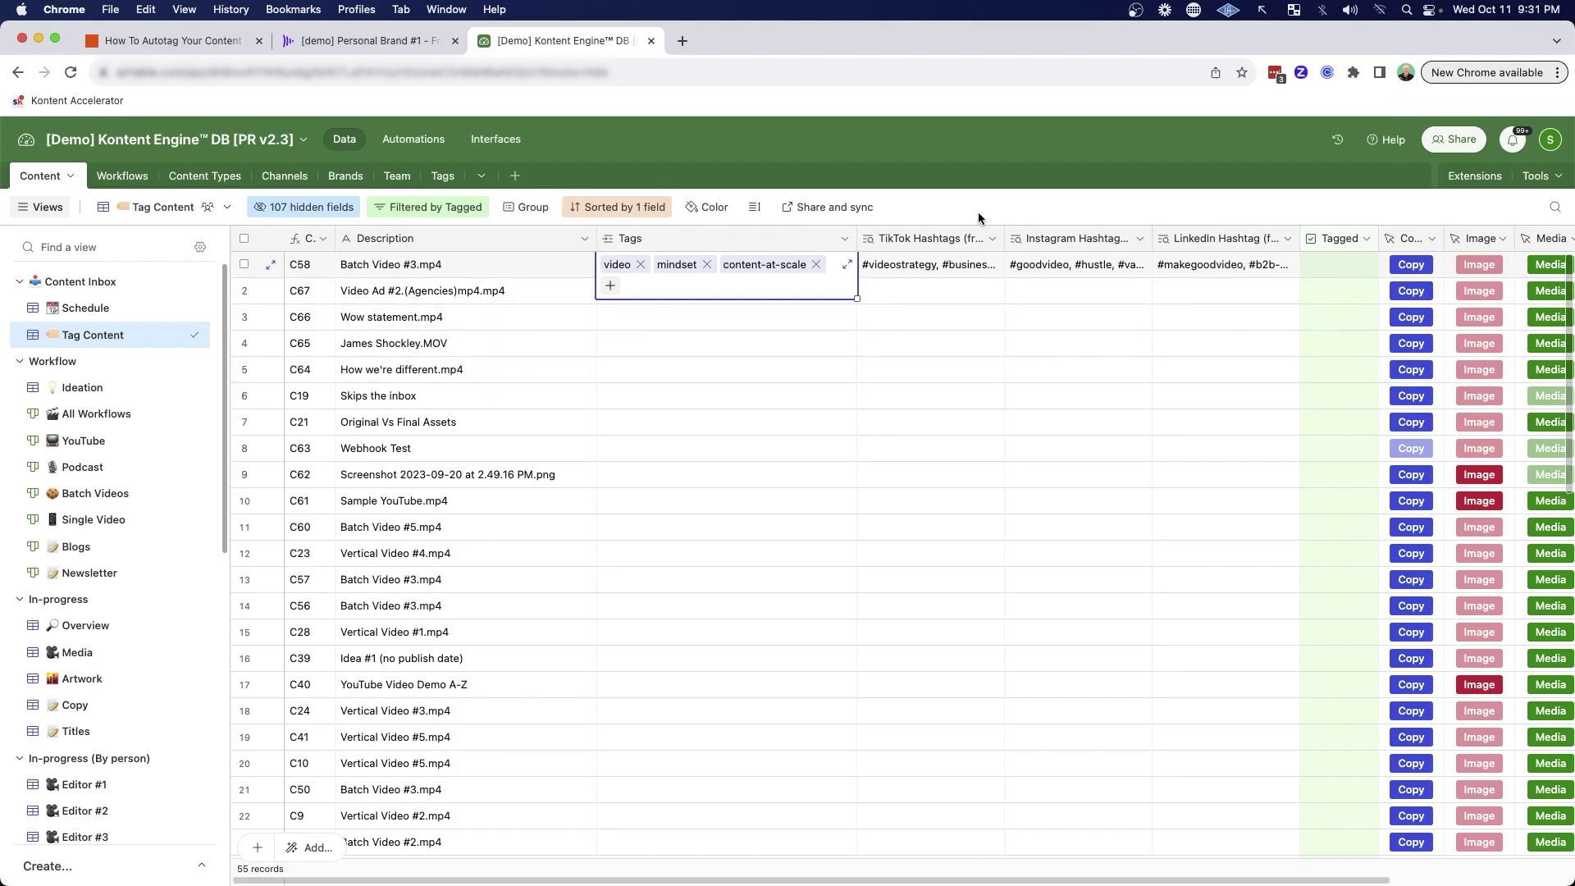
{"action": "key", "text": "Escape"}
- In the zap's Airtable trigger step, load the newest test records
{"action": "left_click", "coordinate": [199, 39]}
{"action": "scroll", "coordinate": [353, 329], "scroll_direction": "up", "scroll_amount": 5}
{"action": "left_click_drag", "start_coordinate": [351, 309], "coordinate": [454, 237]}
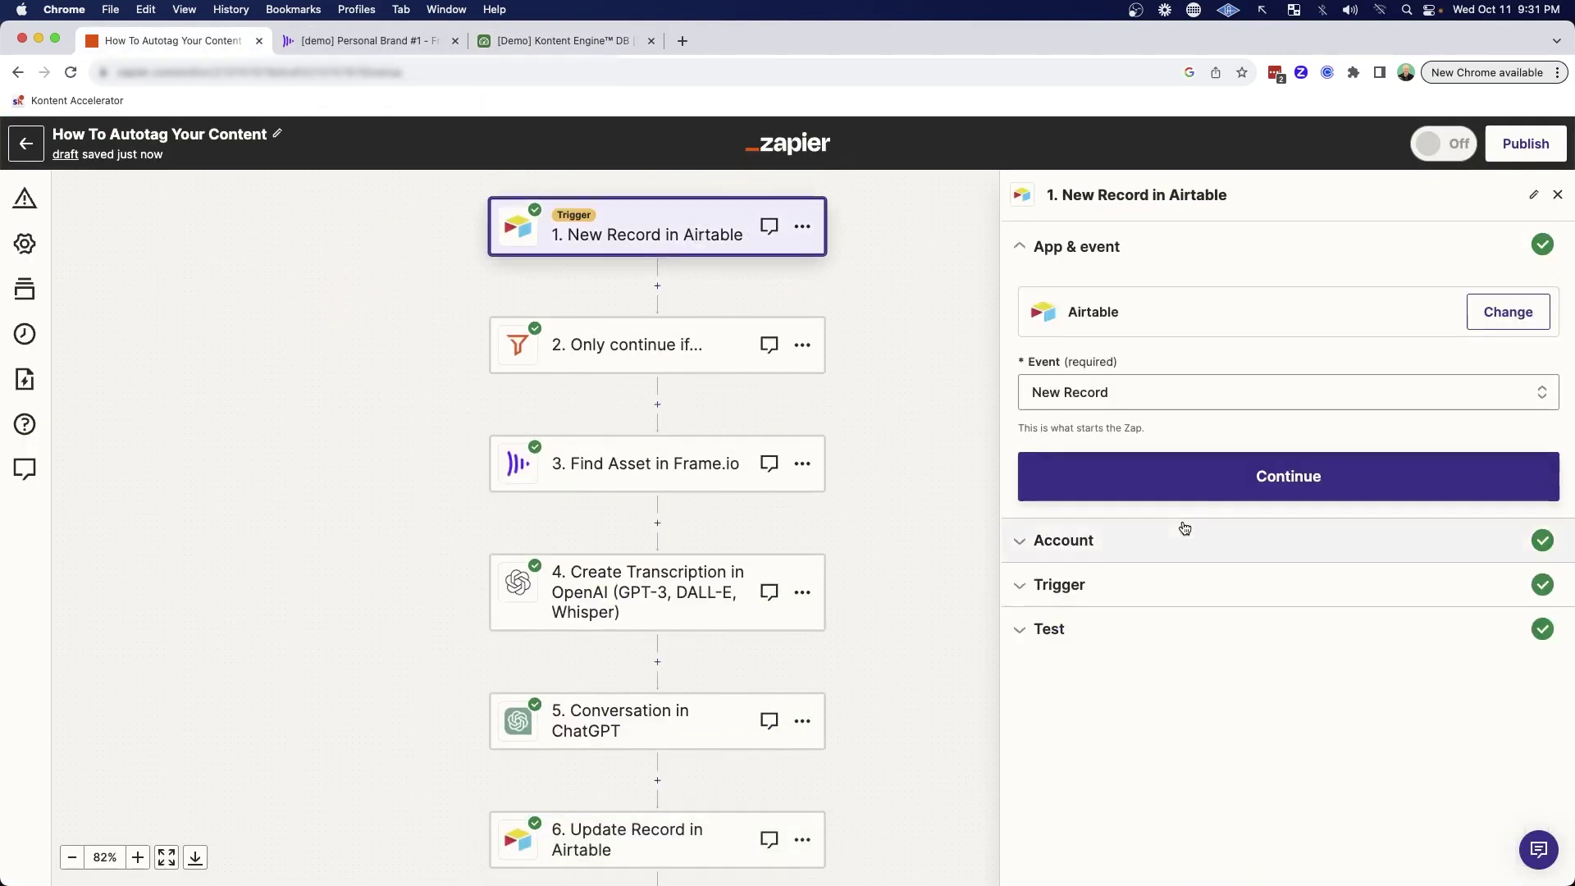
{"action": "left_click", "coordinate": [1077, 597]}
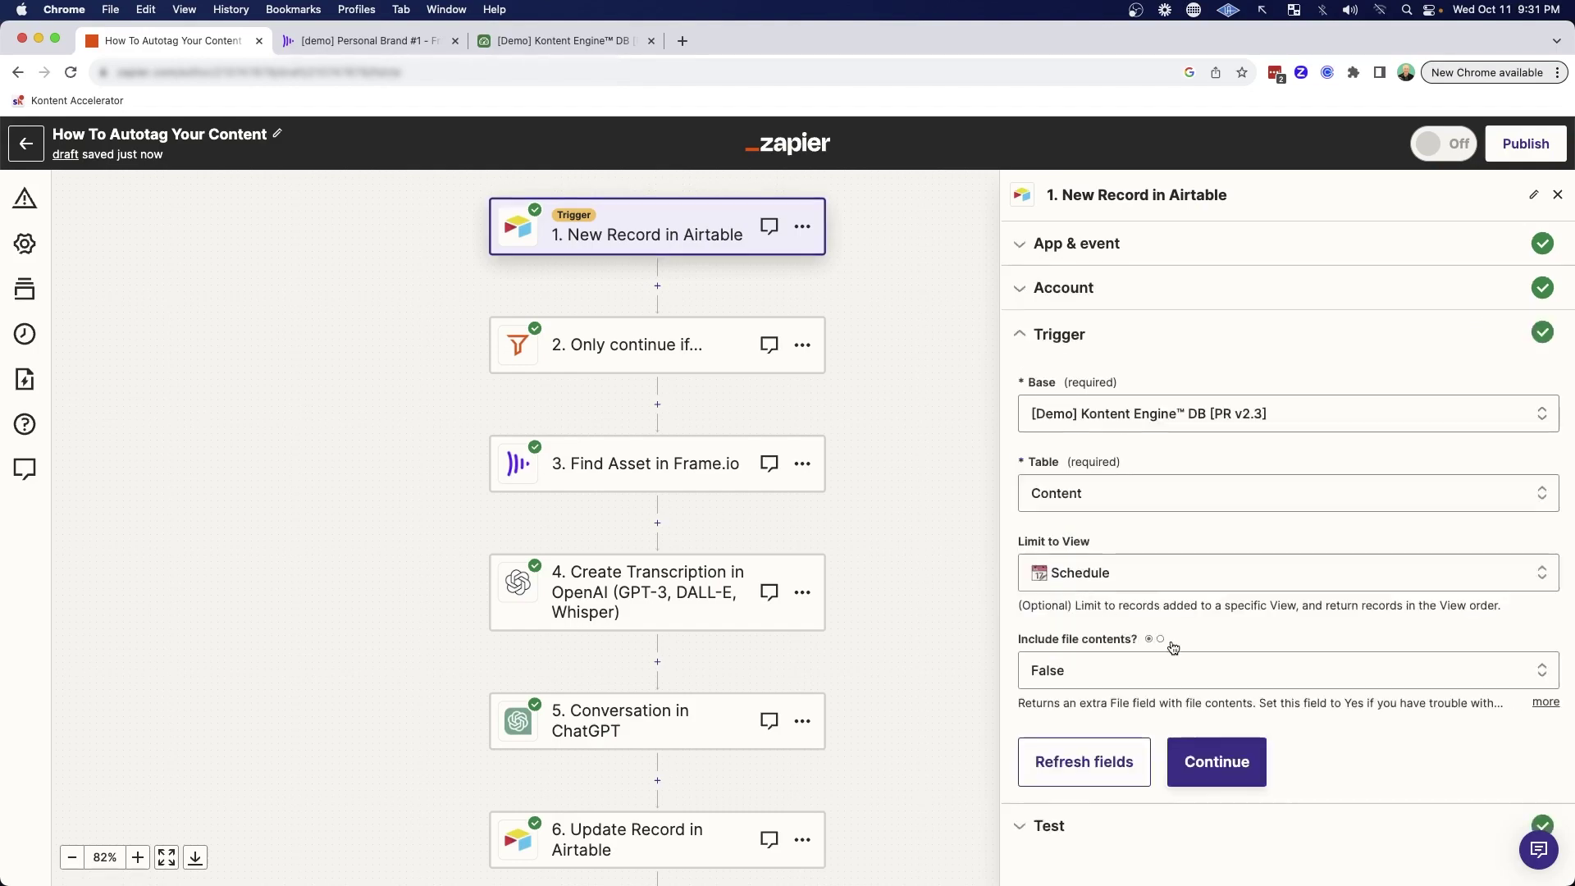
{"action": "left_click", "coordinate": [1075, 827]}
{"action": "left_click", "coordinate": [1114, 519]}
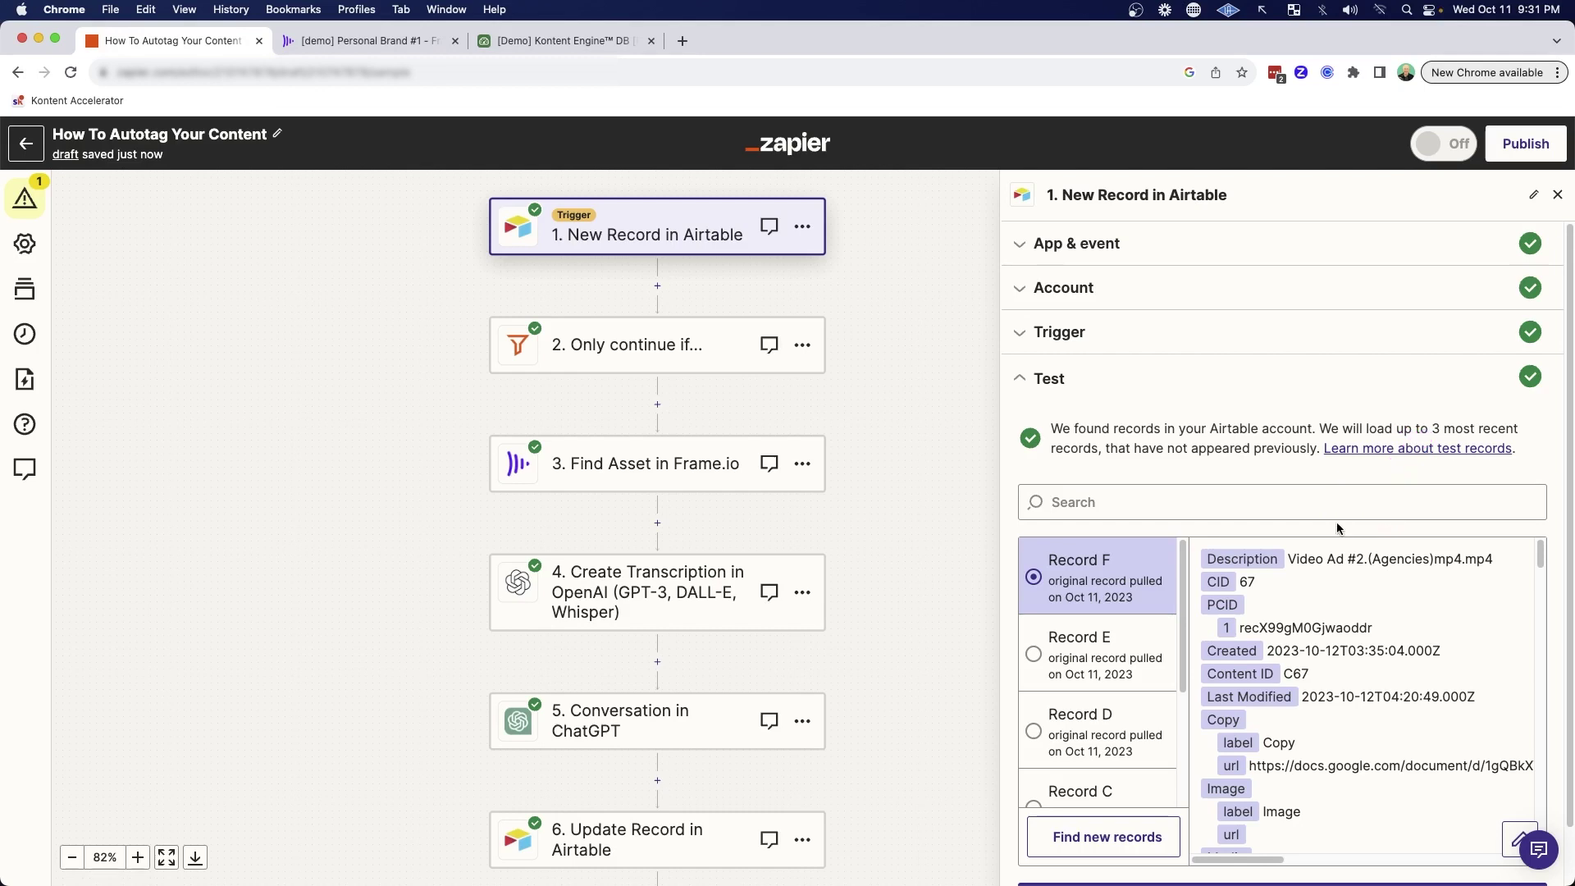
- Continue with Record F and rerun the step 2 mp4 filter test
{"action": "scroll", "coordinate": [1535, 743], "scroll_direction": "down", "scroll_amount": 10}
{"action": "scroll", "coordinate": [1542, 742], "scroll_direction": "down", "scroll_amount": 5}
{"action": "left_click", "coordinate": [1288, 847]}
{"action": "left_click", "coordinate": [1181, 377]}
{"action": "left_click", "coordinate": [1089, 790]}
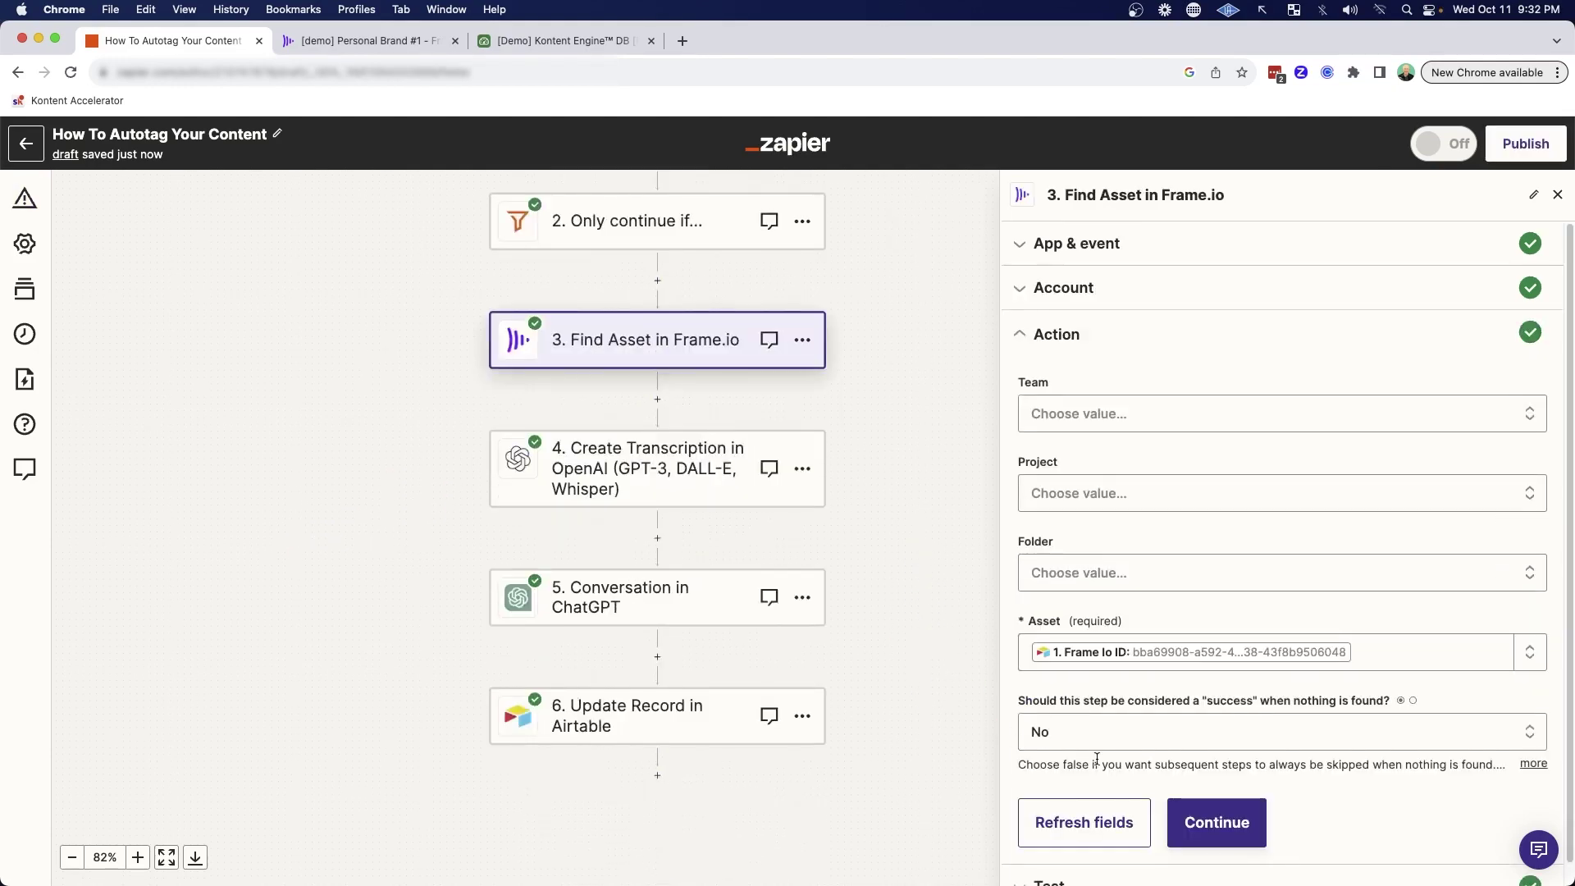
- Retest the Frame.io asset lookup and regenerate the OpenAI transcription of the new video
{"action": "scroll", "coordinate": [1121, 759], "scroll_direction": "down", "scroll_amount": 1}
{"action": "left_click", "coordinate": [1062, 863]}
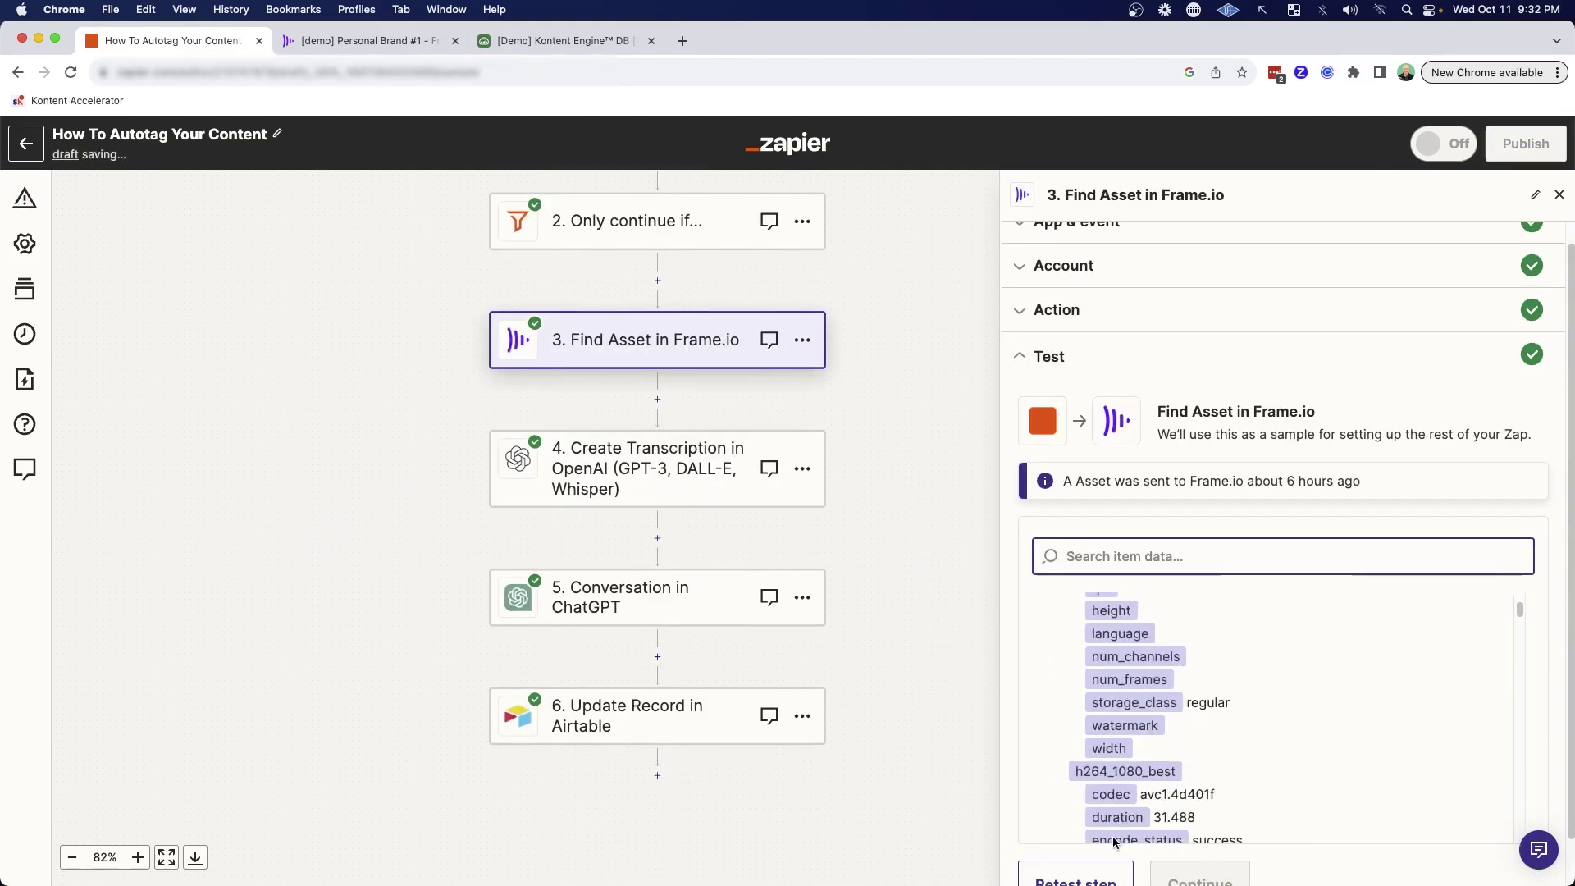
{"action": "left_click", "coordinate": [591, 448]}
{"action": "left_click", "coordinate": [1062, 626]}
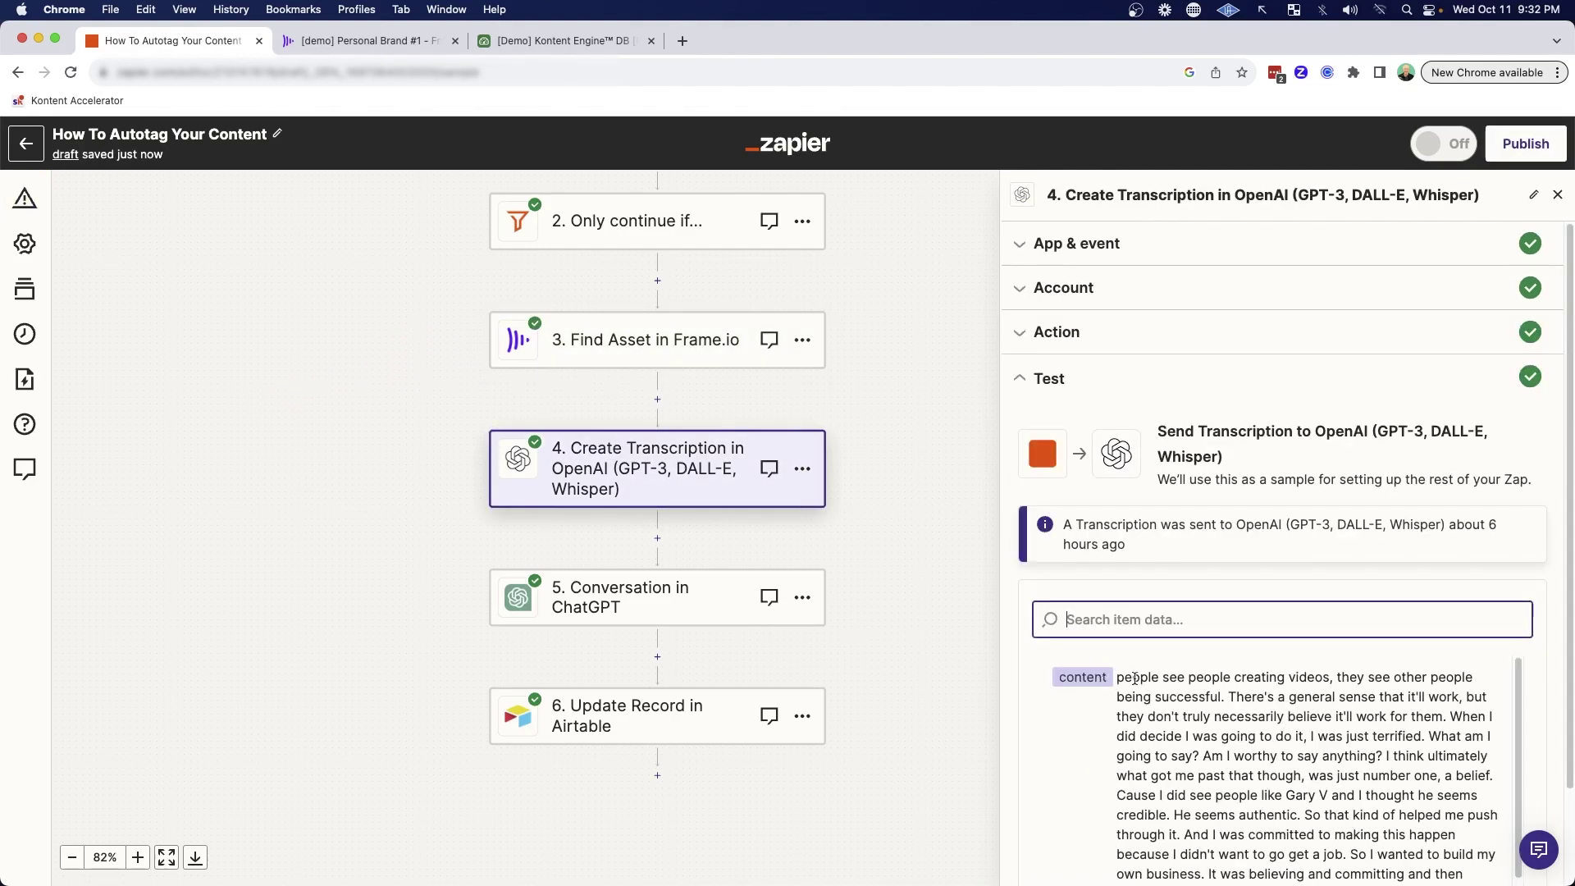
{"action": "scroll", "coordinate": [1076, 639], "scroll_direction": "down", "scroll_amount": 5}
{"action": "left_click", "coordinate": [1073, 853]}
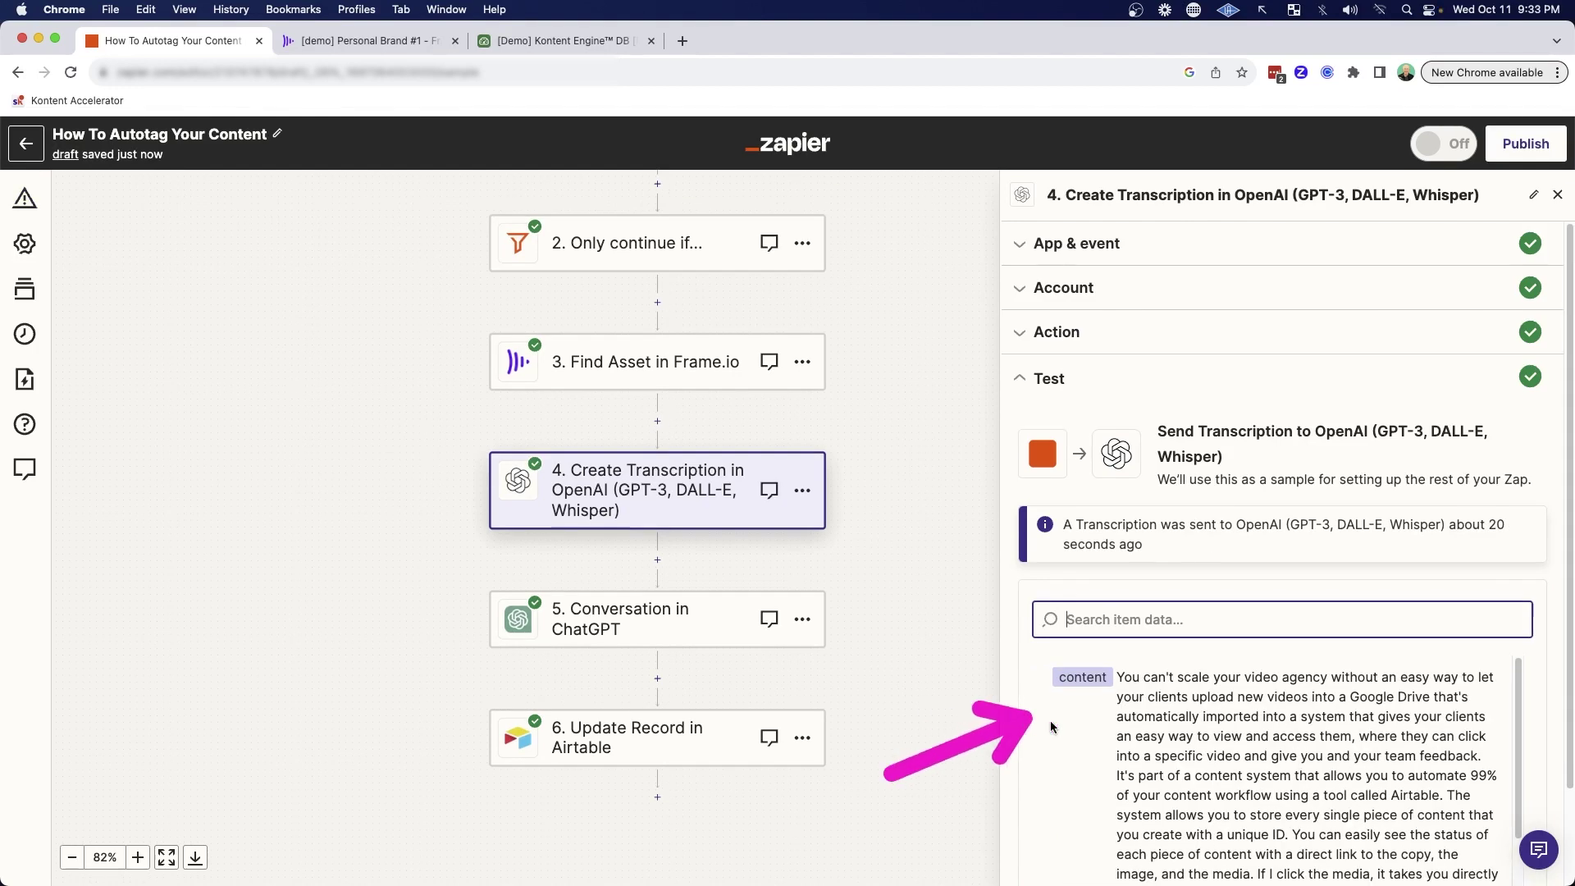
{"action": "scroll", "coordinate": [1313, 751], "scroll_direction": "down", "scroll_amount": 2}
{"action": "scroll", "coordinate": [1313, 751], "scroll_direction": "down", "scroll_amount": 5}
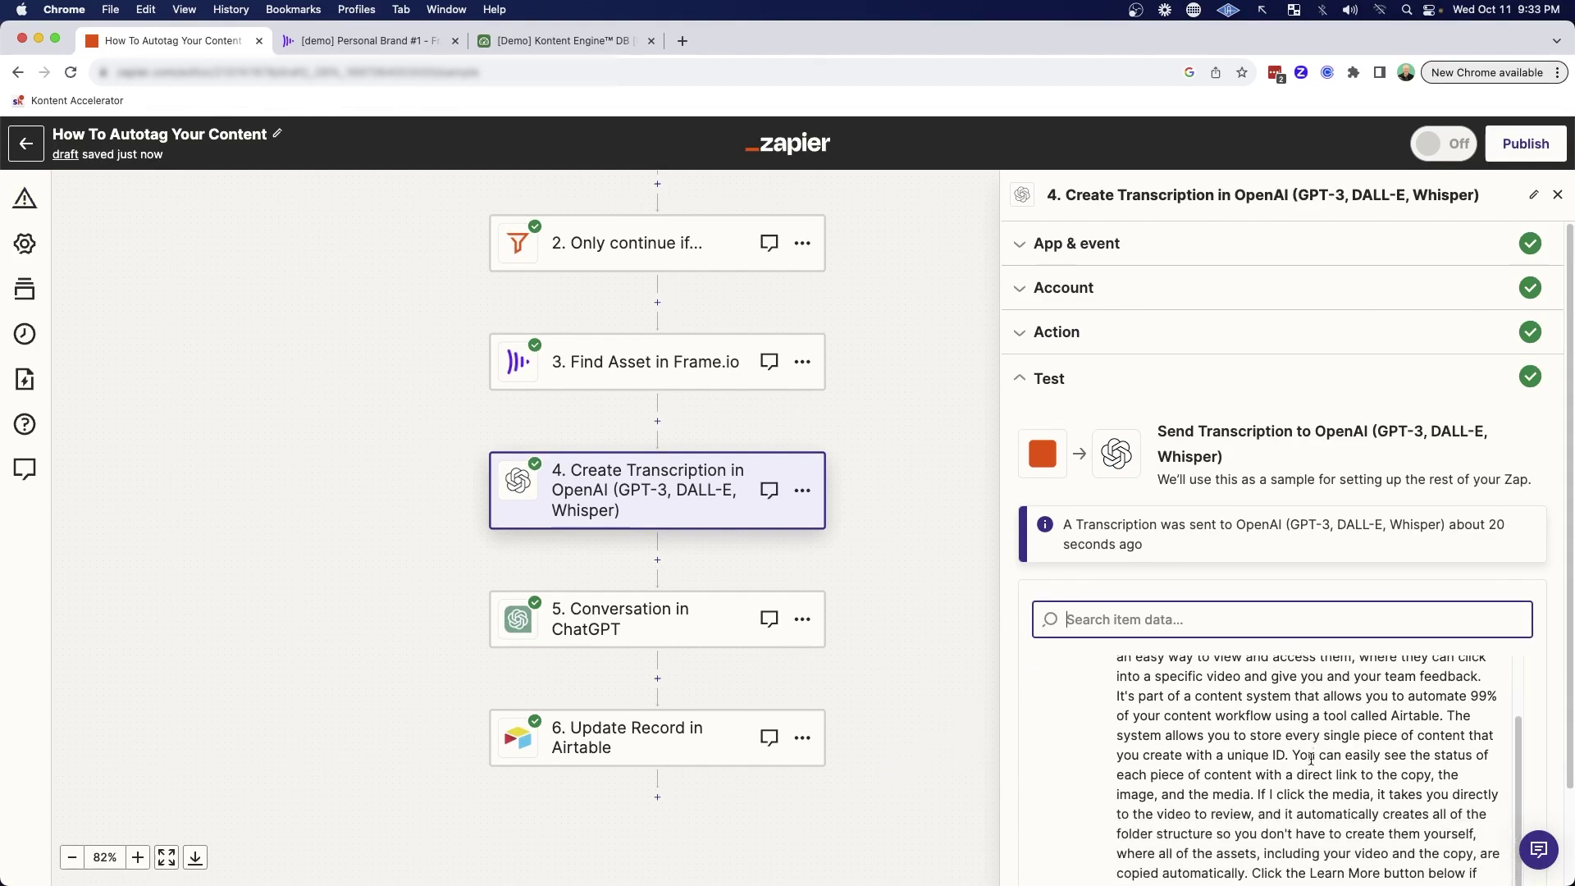
{"action": "scroll", "coordinate": [1217, 800], "scroll_direction": "down", "scroll_amount": 2}
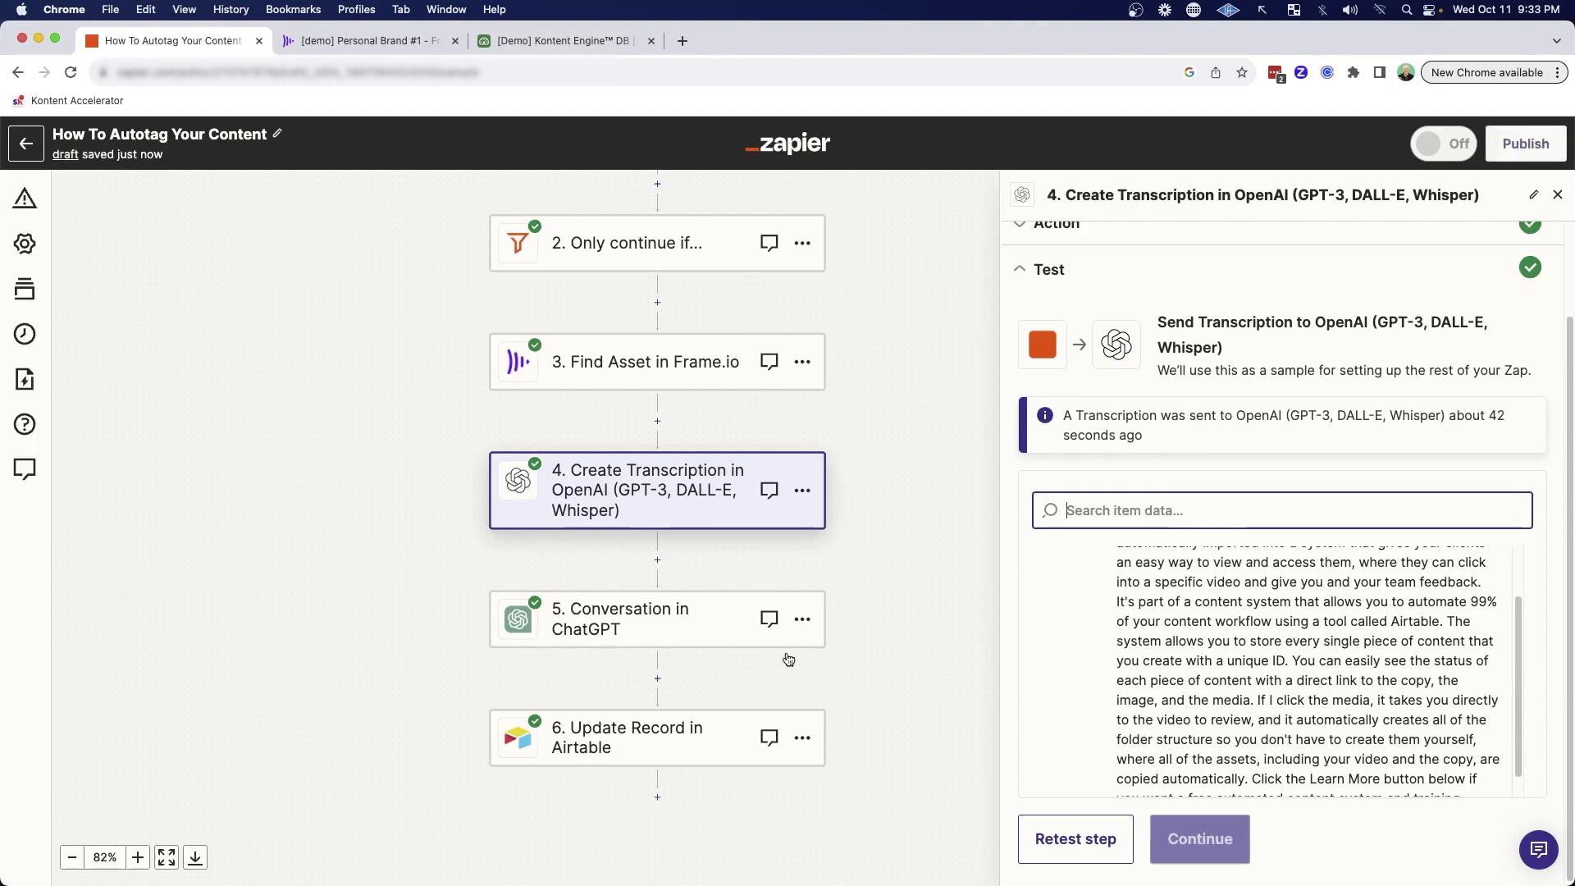
- Rerun the ChatGPT step on the new transcript to get tags video, systems, automation, content-at-scale
{"action": "left_click", "coordinate": [561, 624]}
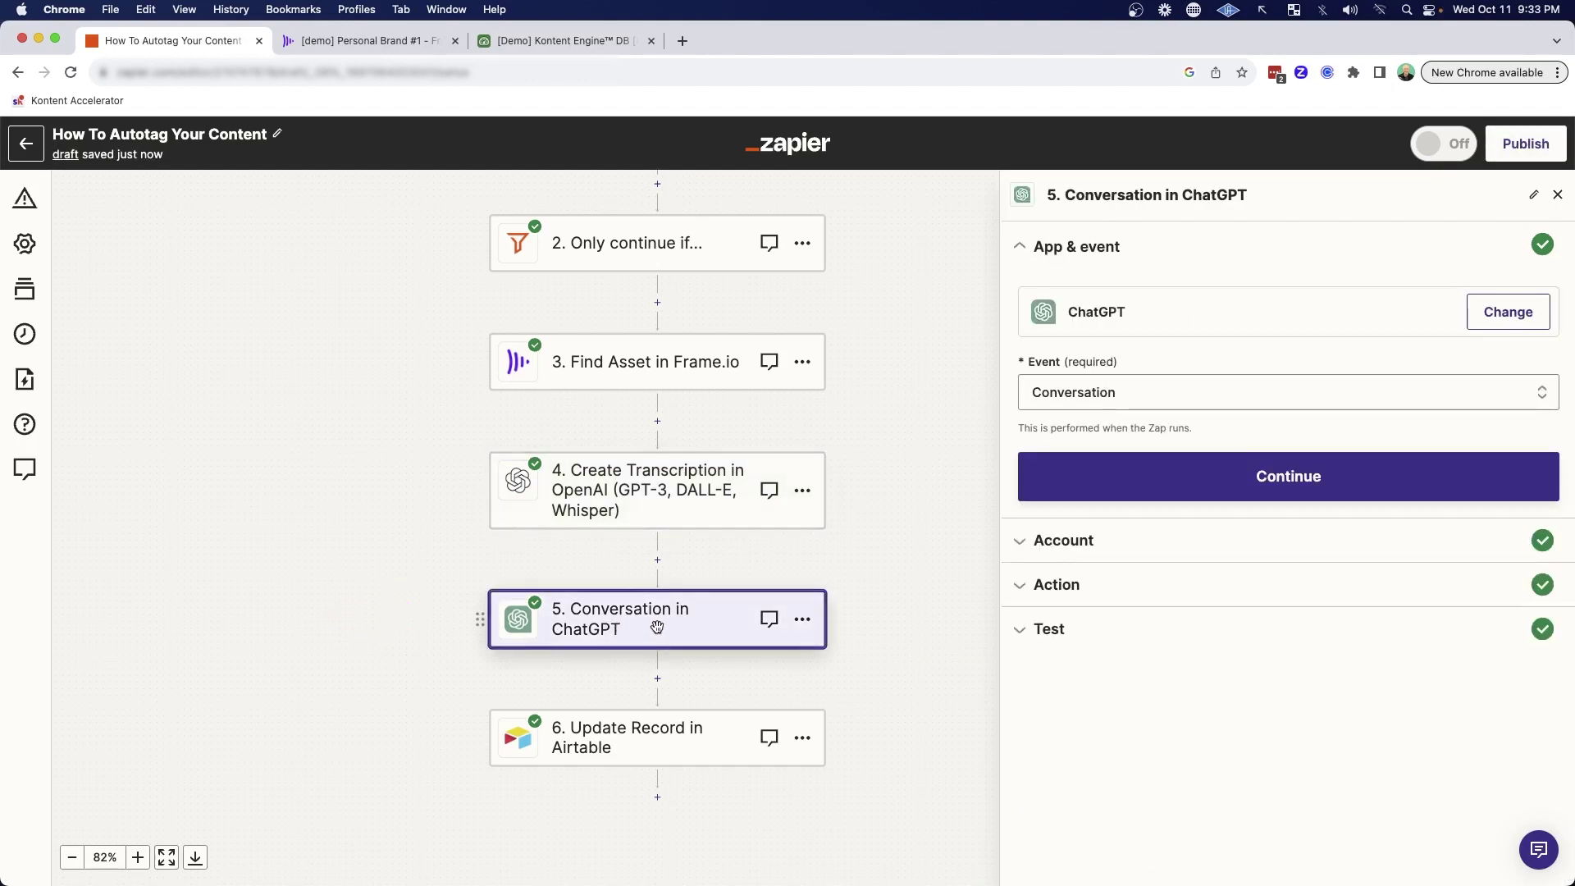
{"action": "left_click", "coordinate": [1081, 613]}
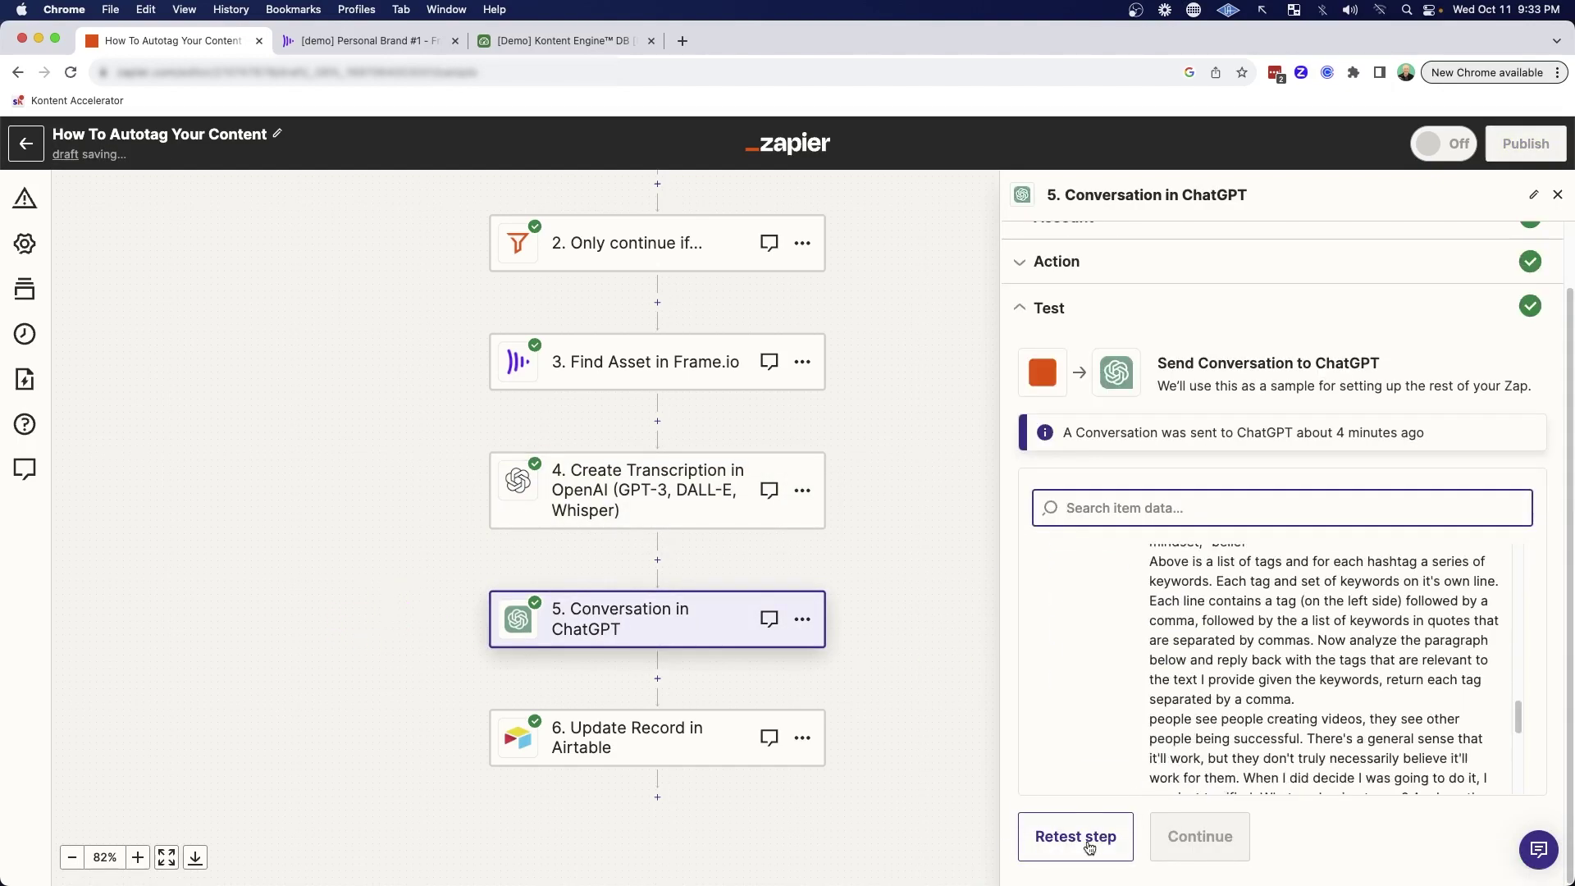
{"action": "left_click", "coordinate": [1087, 837]}
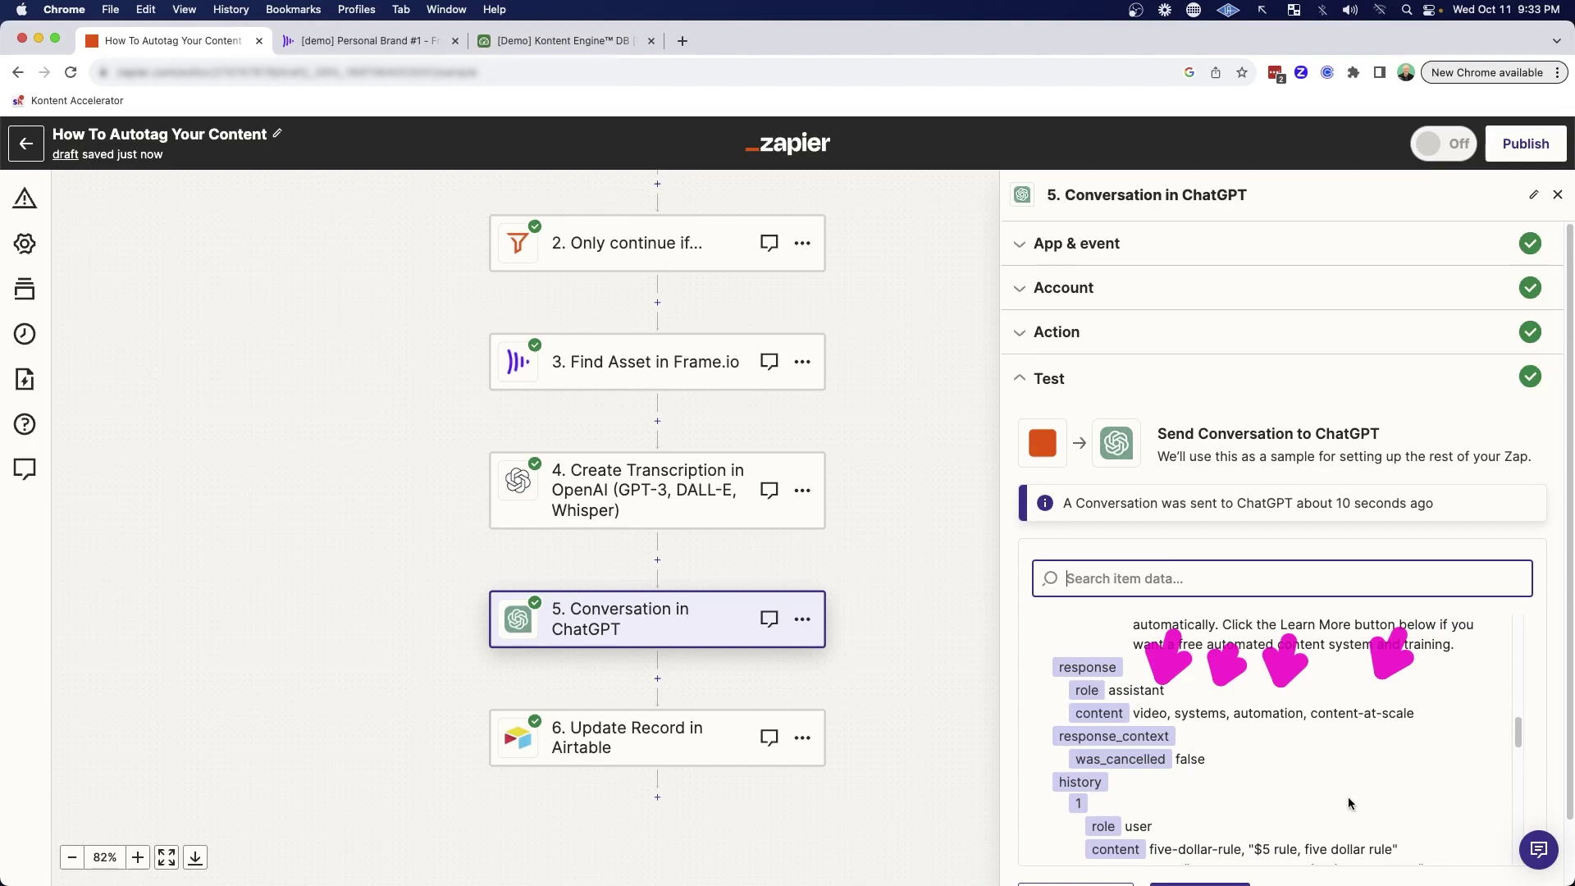
- Retest the Update Record in Airtable step and check the result in the Airtable base
{"action": "left_click", "coordinate": [625, 734]}
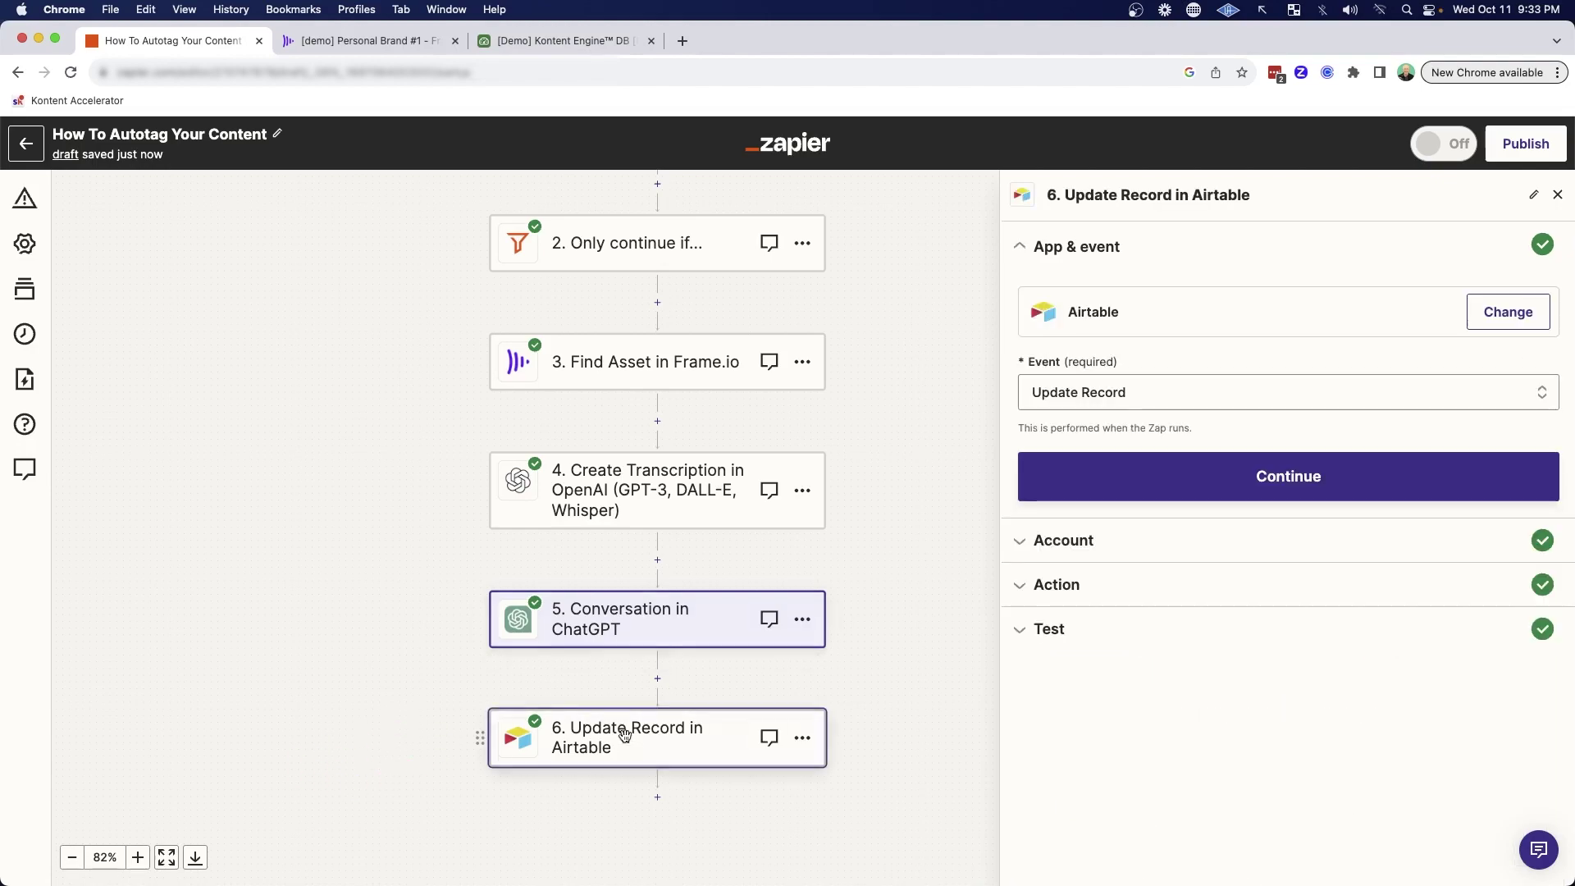
{"action": "left_click", "coordinate": [1160, 632]}
{"action": "scroll", "coordinate": [1067, 780], "scroll_direction": "down", "scroll_amount": 5}
{"action": "left_click", "coordinate": [1040, 836]}
{"action": "left_click", "coordinate": [513, 43]}
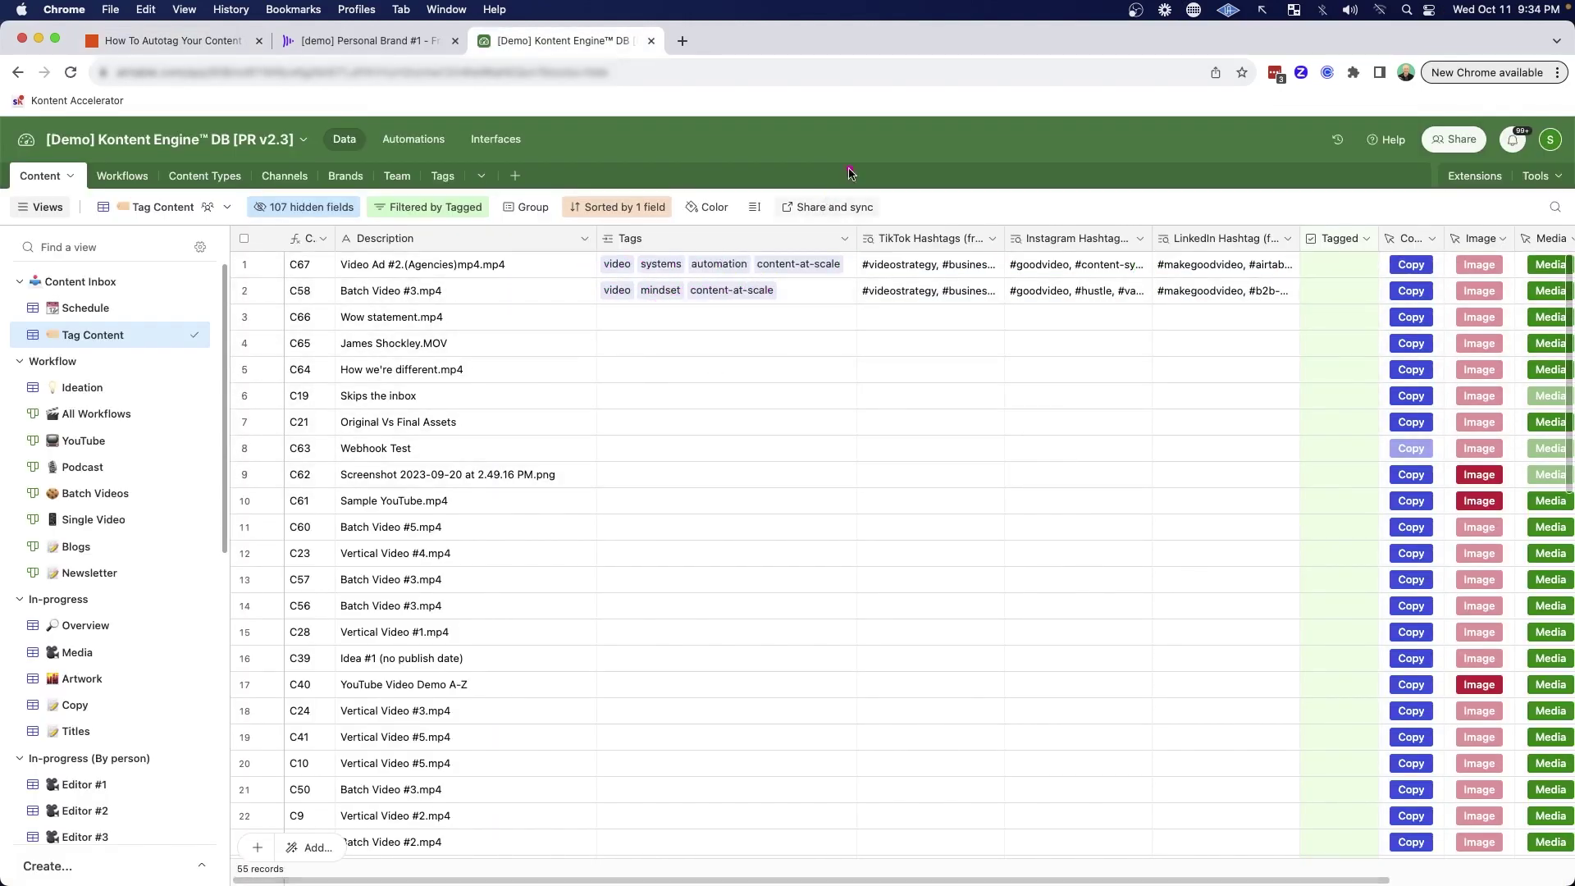
- Expand row C67's TikTok, Instagram and LinkedIn hashtag cells to read each full list
{"action": "left_click", "coordinate": [995, 264]}
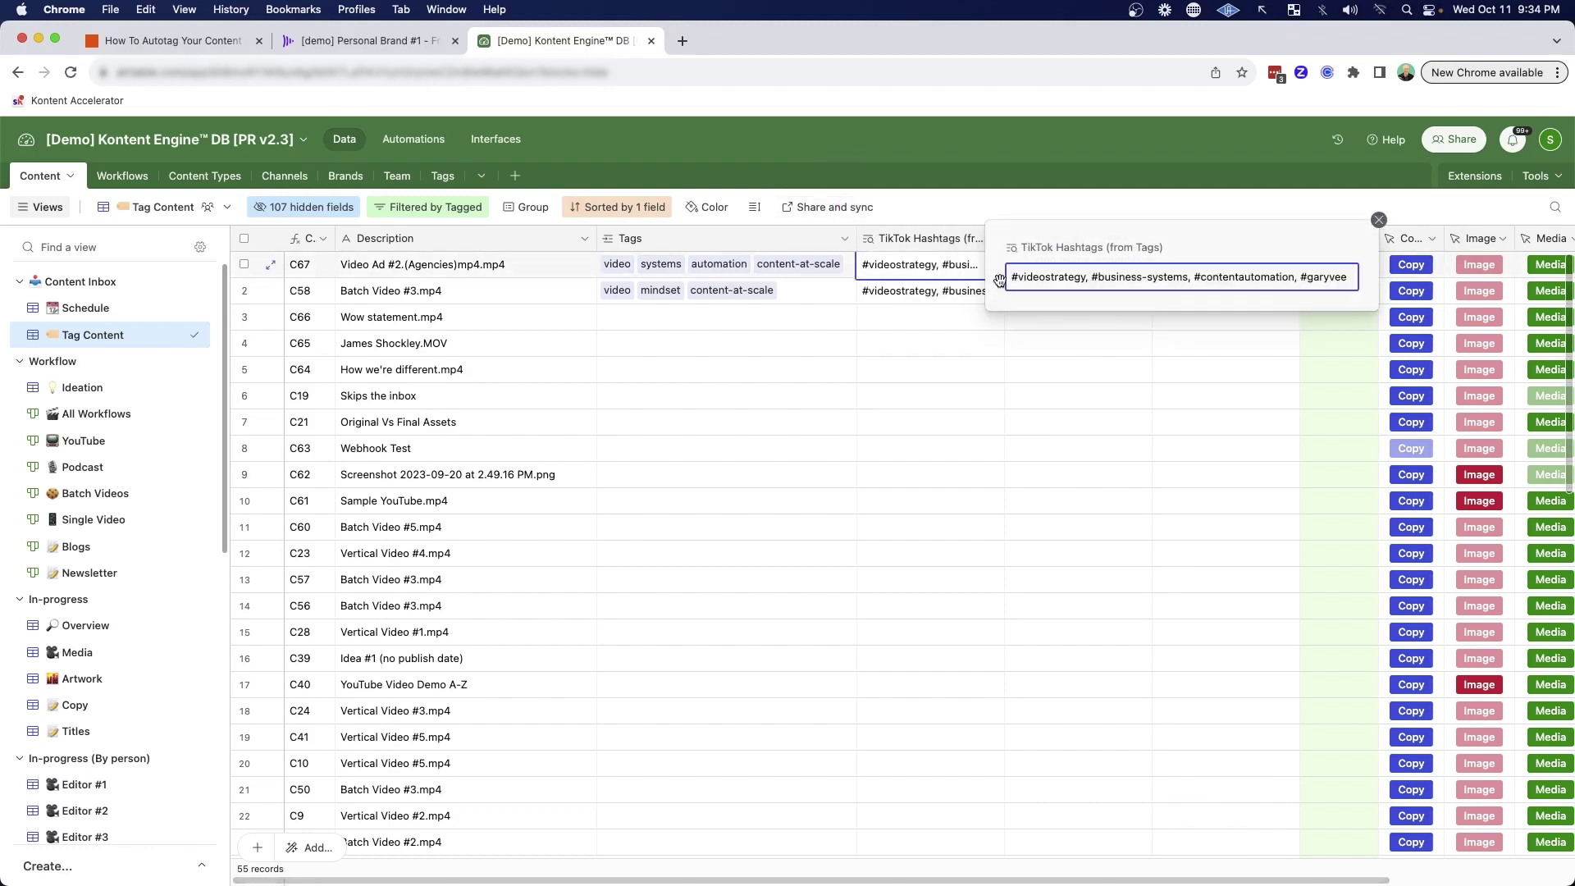
{"action": "left_click", "coordinate": [1379, 221]}
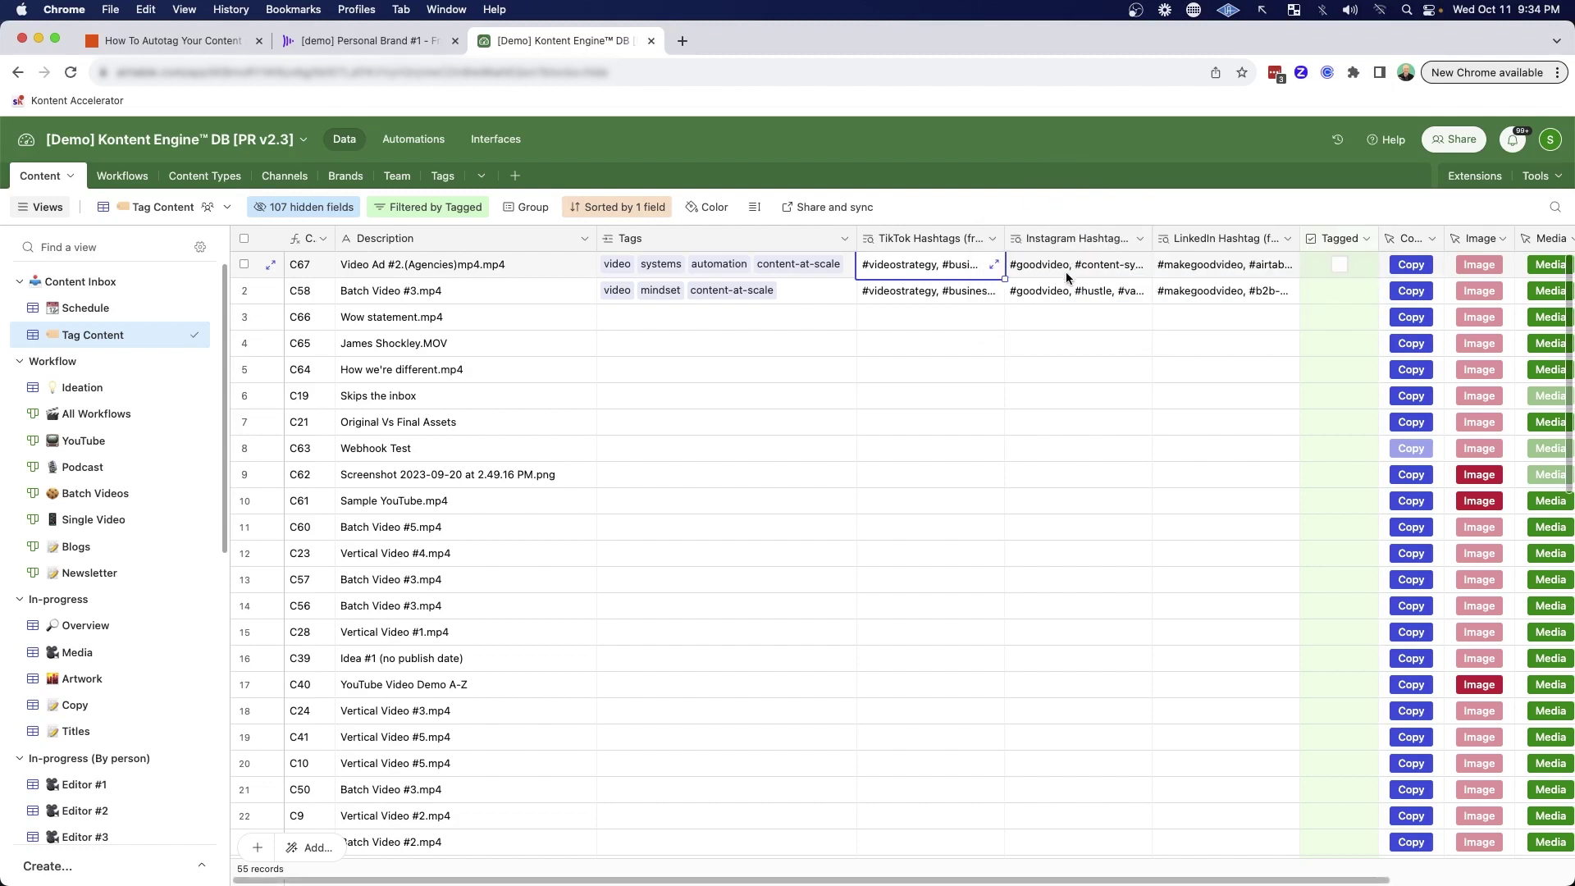
{"action": "left_click", "coordinate": [1145, 266]}
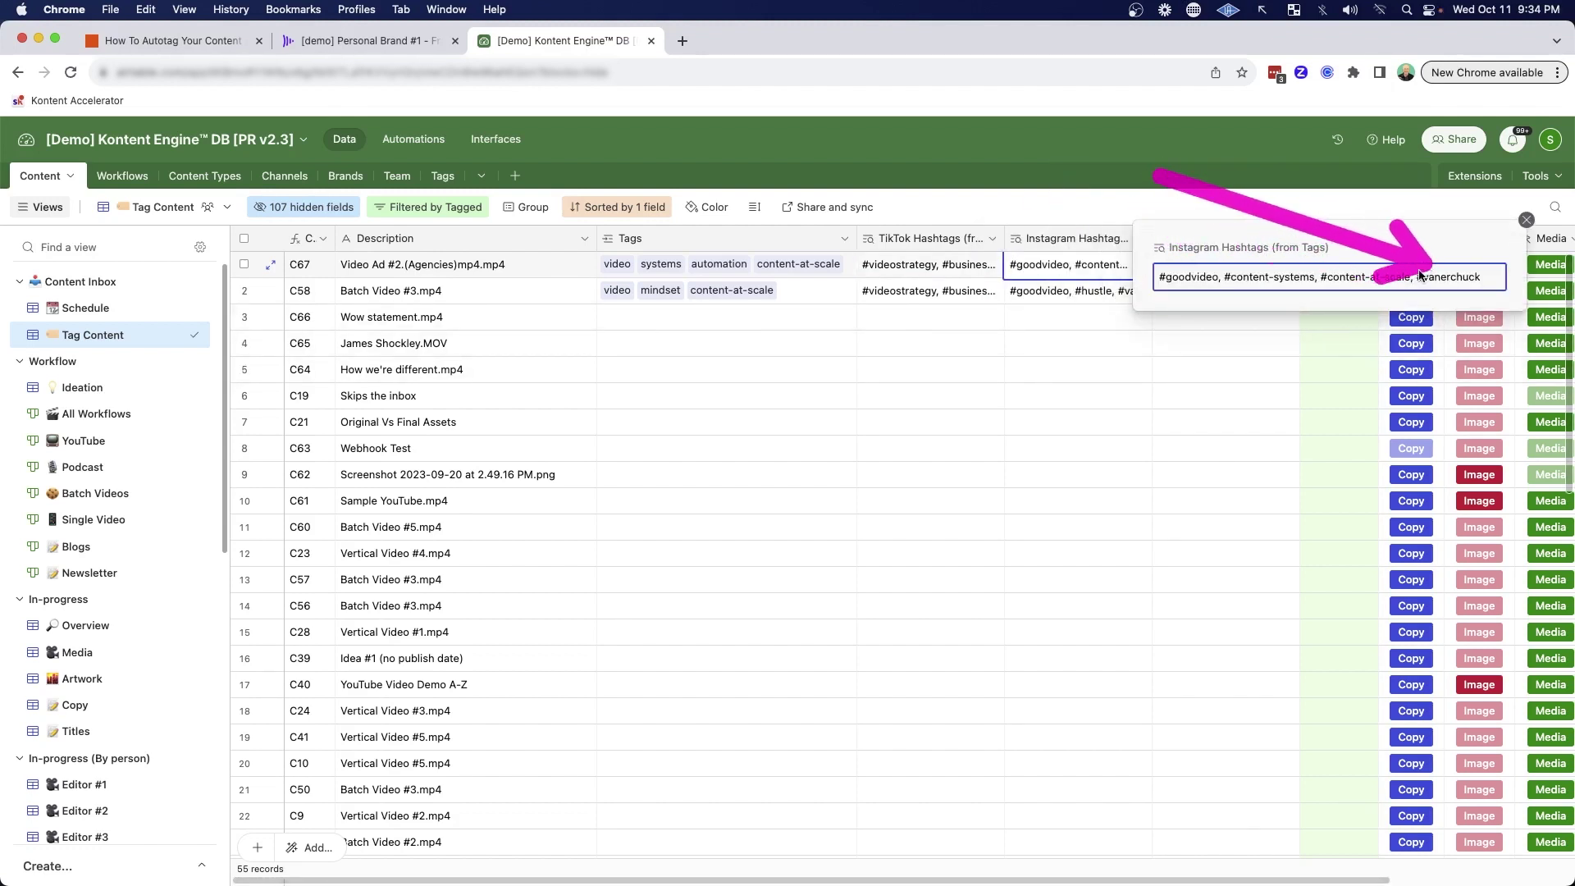
{"action": "left_click", "coordinate": [1527, 220]}
{"action": "left_click", "coordinate": [1291, 266]}
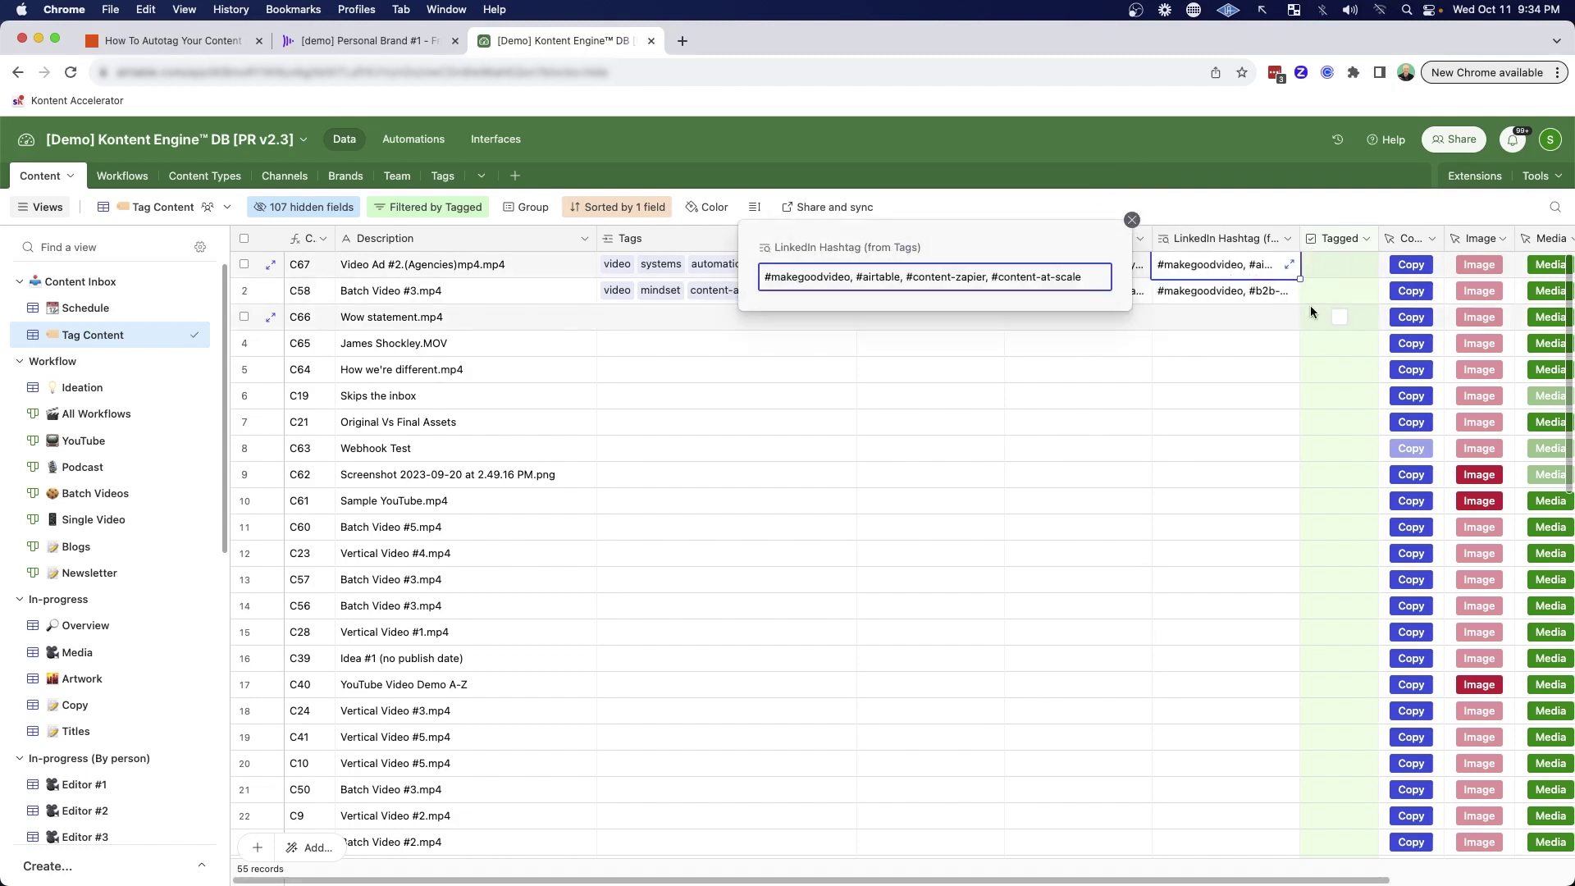